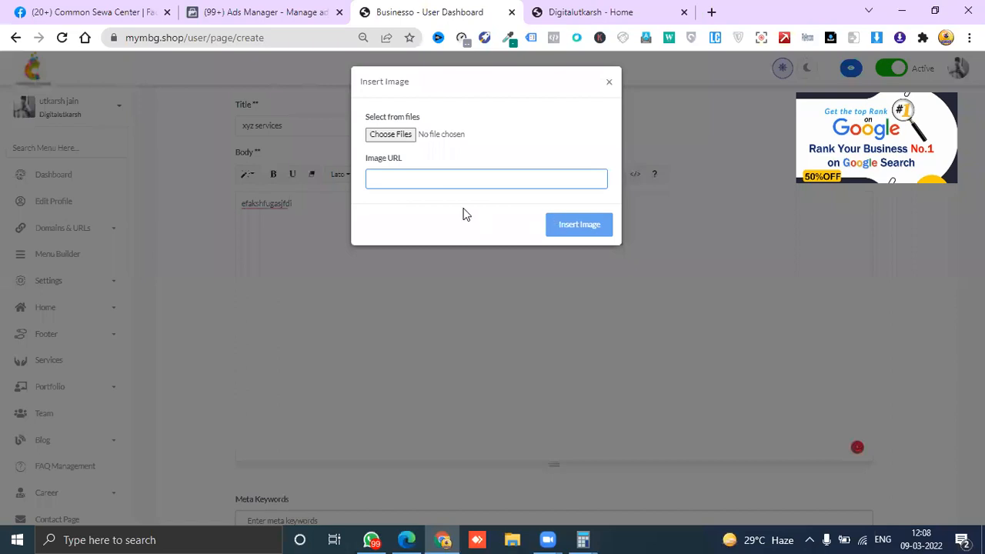
# Insert the graphic designing pack image from the Downloads folder into the page body
pyautogui.click(412, 136)
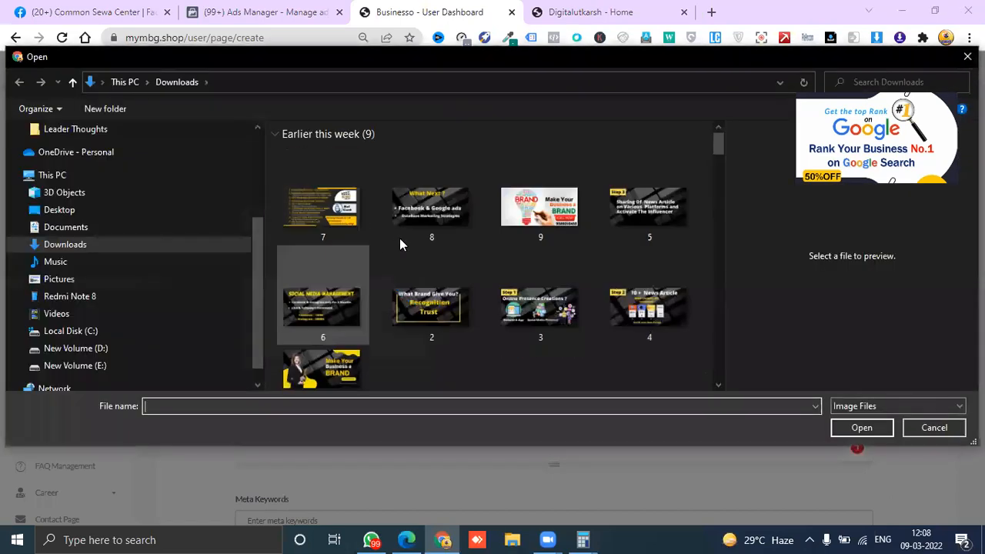
pyautogui.click(323, 201)
pyautogui.click(856, 427)
pyautogui.scroll(-3, 505, 336)
# Resize the inserted body image to 25%
pyautogui.click(505, 336)
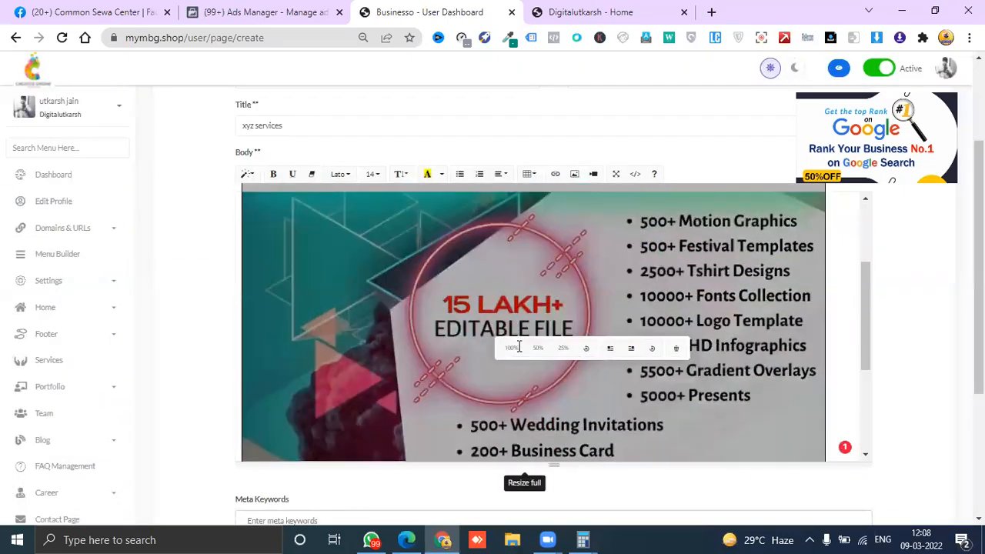
pyautogui.click(519, 347)
pyautogui.click(563, 358)
pyautogui.click(562, 358)
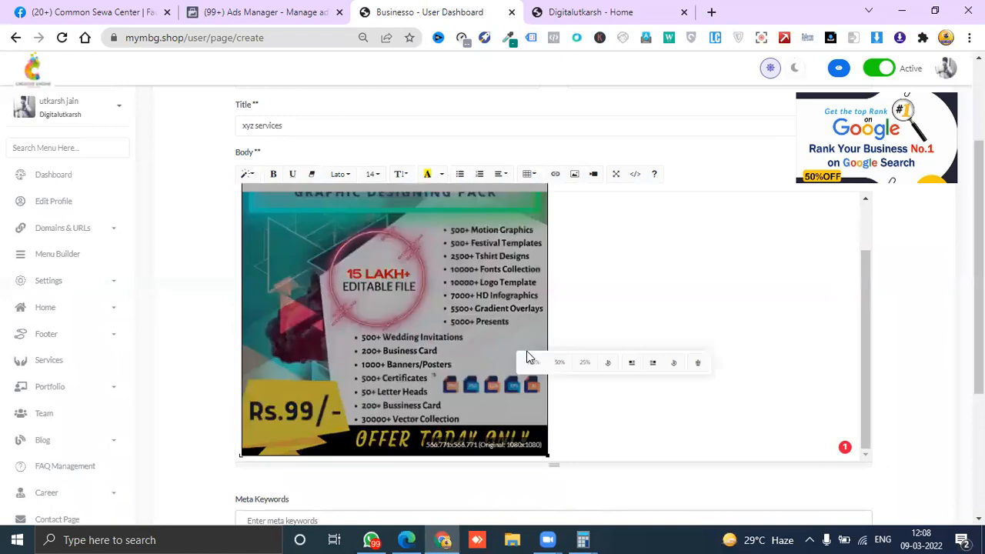
pyautogui.click(585, 361)
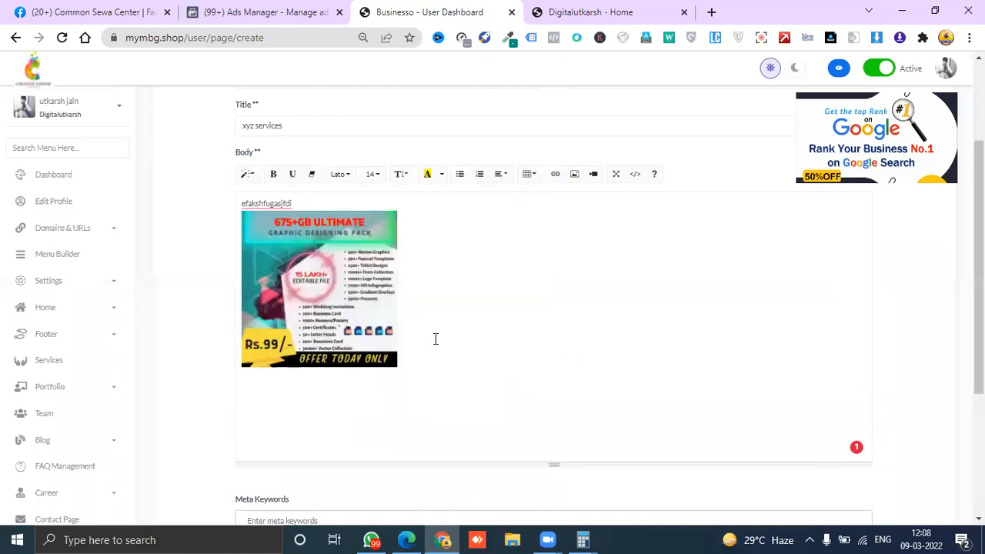
# Float the image to the right side of the page body
pyautogui.click(350, 319)
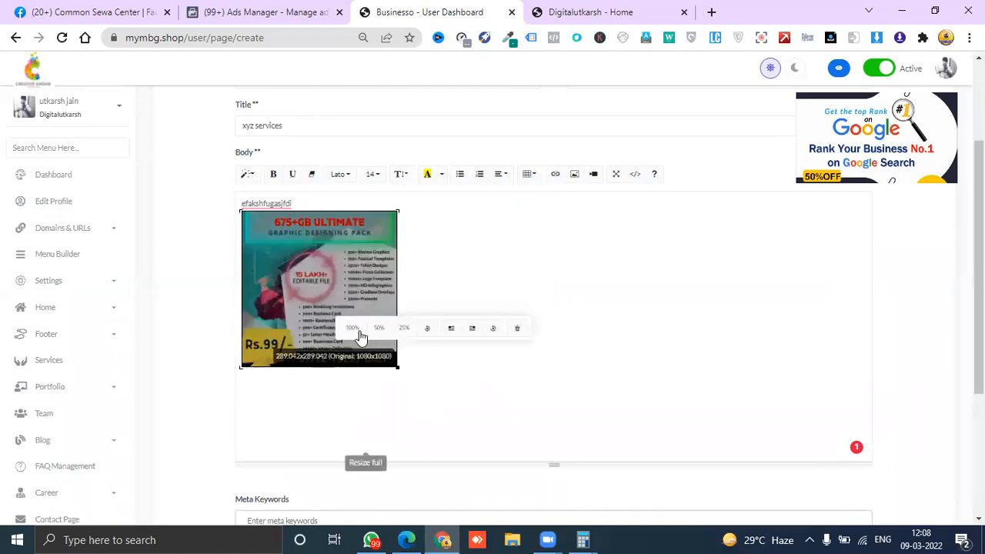
pyautogui.click(473, 329)
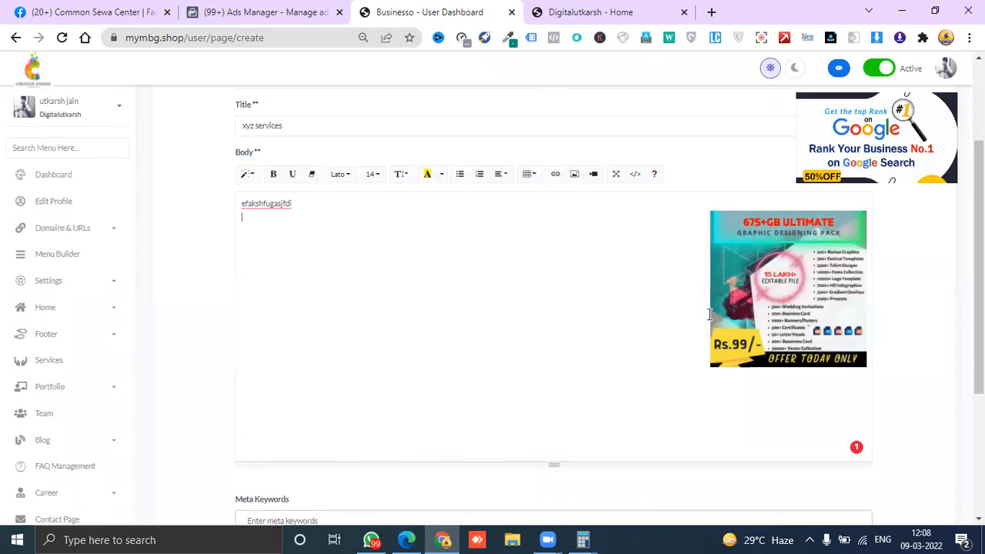
pyautogui.click(743, 344)
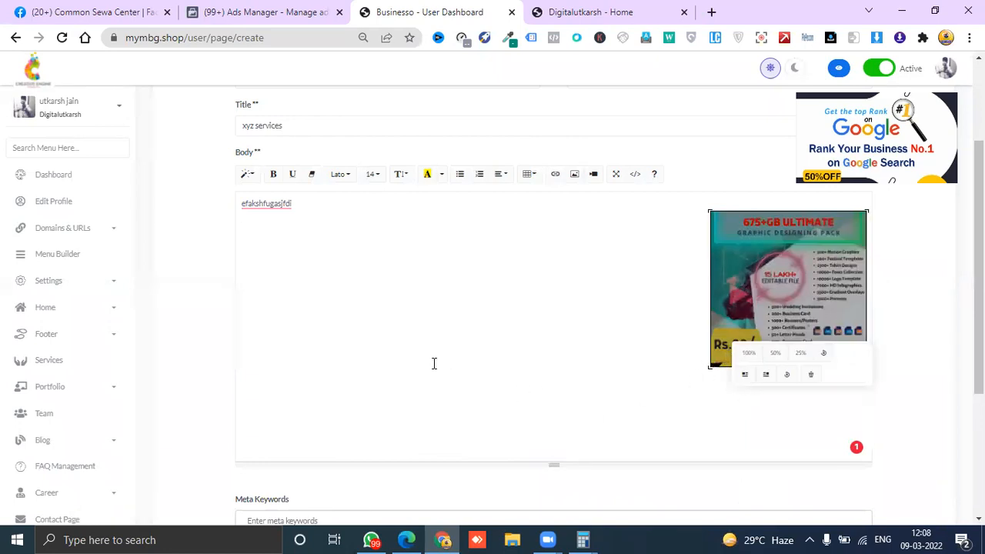
# Submit the new xyz services page with the meta keywords and meta description left empty
pyautogui.scroll(1, 427, 357)
pyautogui.scroll(-4, 428, 356)
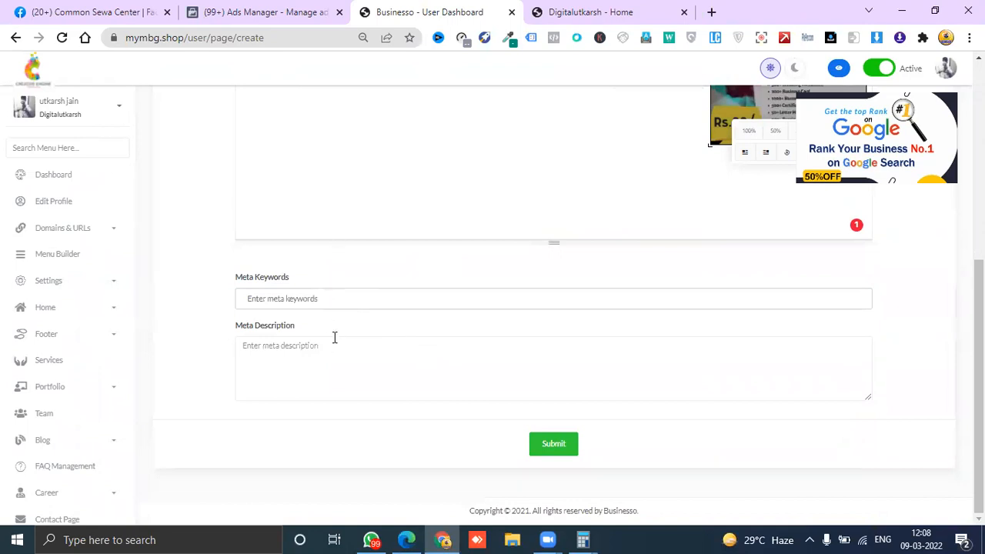
pyautogui.click(565, 448)
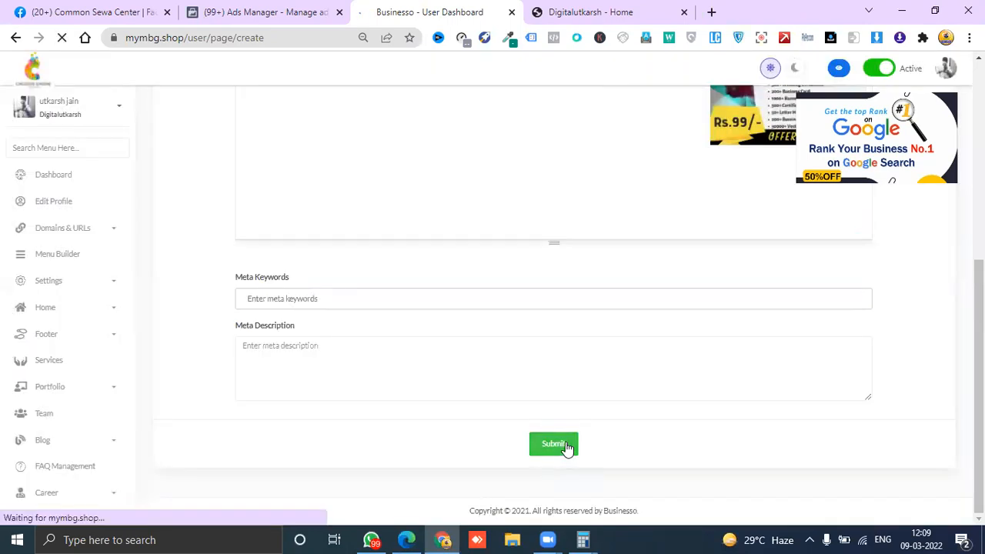
# Open the Menu Builder, add the xyz sevices custom page to the website menus and update the menu
pyautogui.click(30, 263)
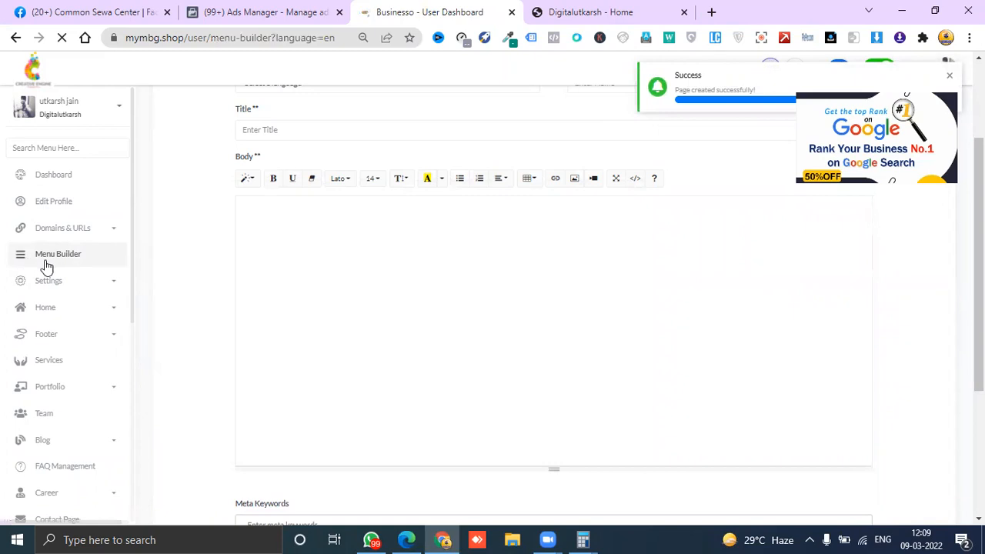
pyautogui.scroll(-3, 258, 358)
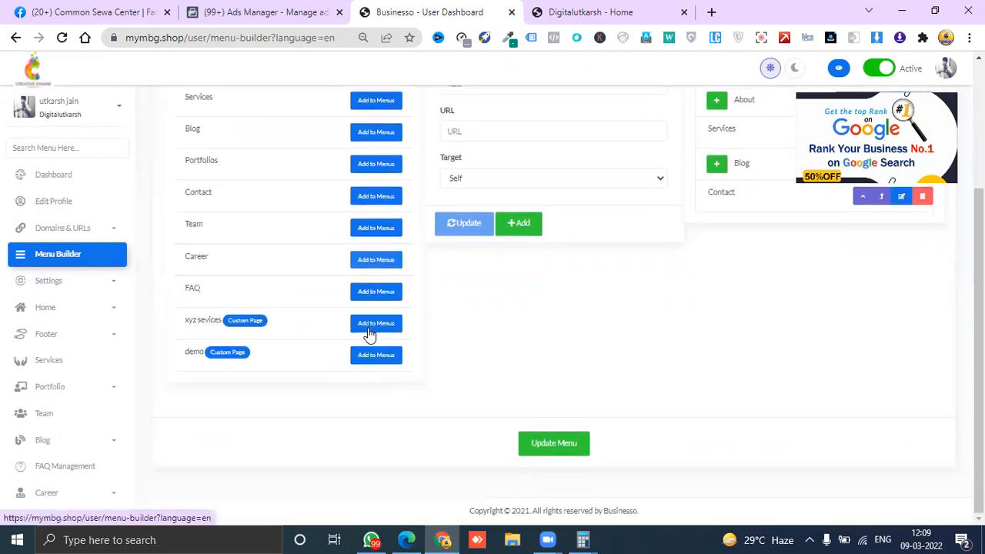
pyautogui.click(371, 325)
pyautogui.scroll(2, 756, 354)
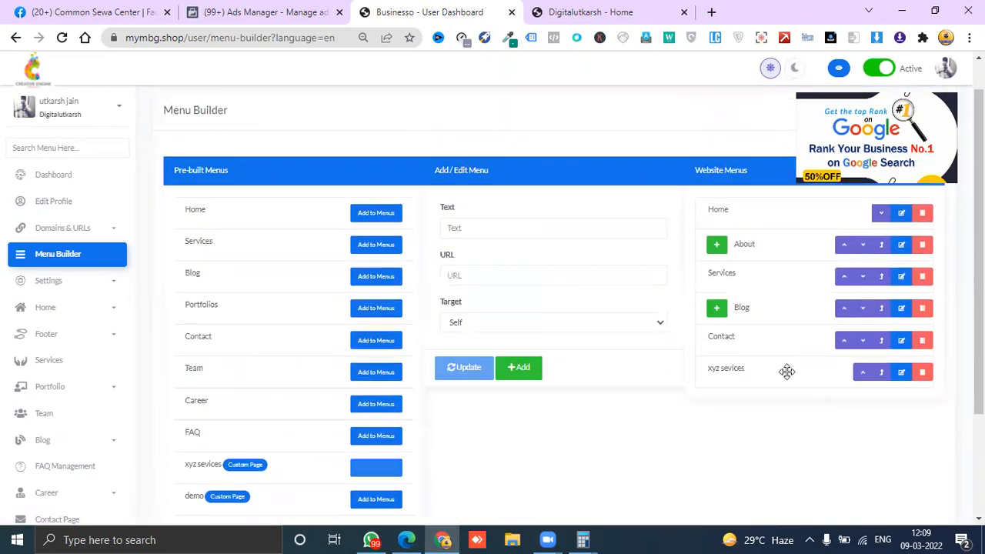
pyautogui.scroll(-2, 784, 370)
pyautogui.click(563, 446)
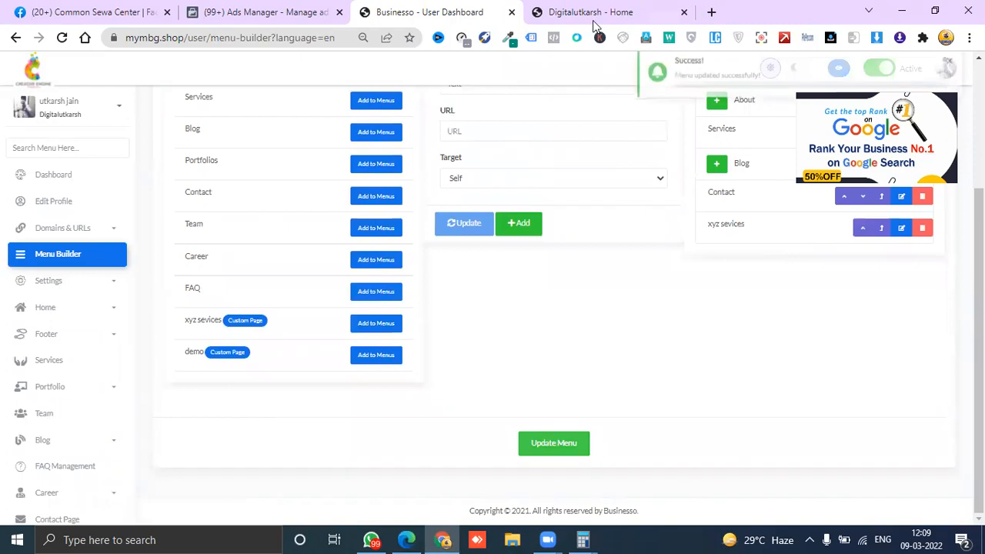
# Reload the live website's home page and check its navigation for the xyz sevices entry
pyautogui.click(591, 12)
pyautogui.click(62, 37)
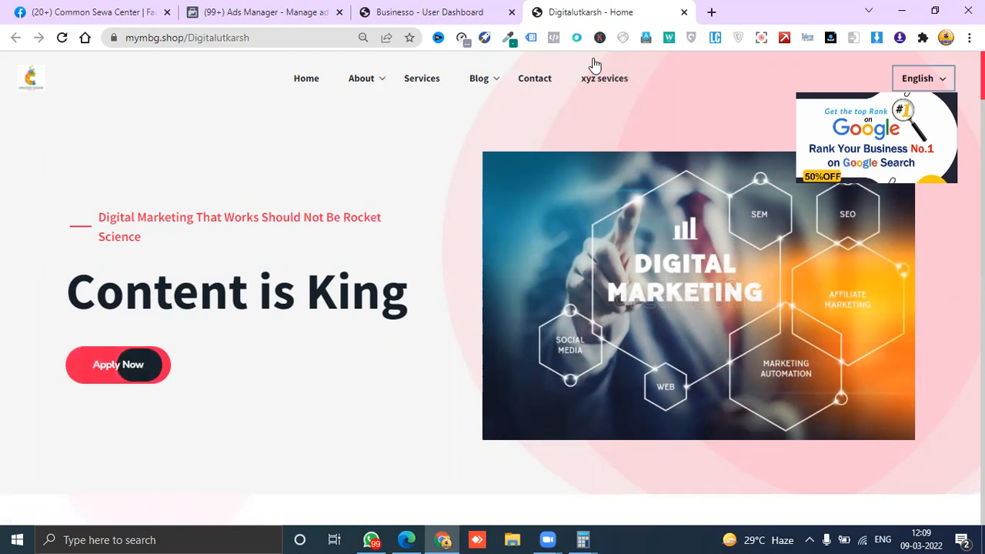
# Return to the Menu Builder and add the demo custom page to the website menus
pyautogui.click(451, 14)
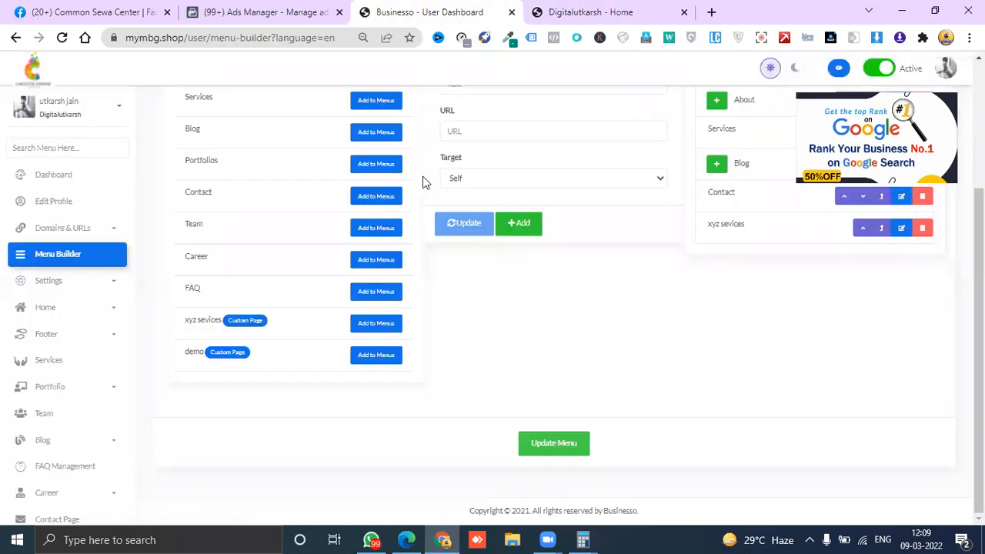
pyautogui.scroll(-3, 23, 429)
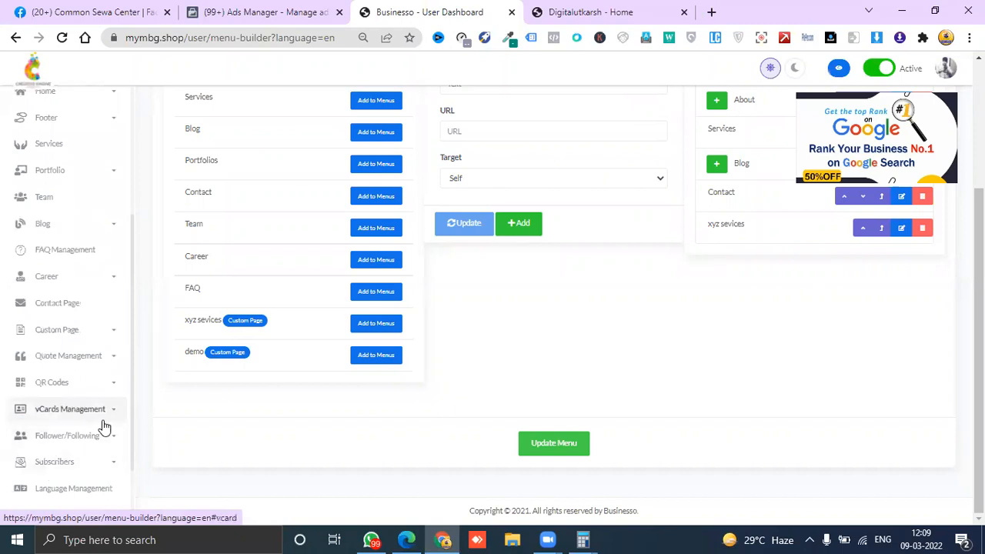
pyautogui.scroll(3, 158, 387)
pyautogui.scroll(-3, 230, 376)
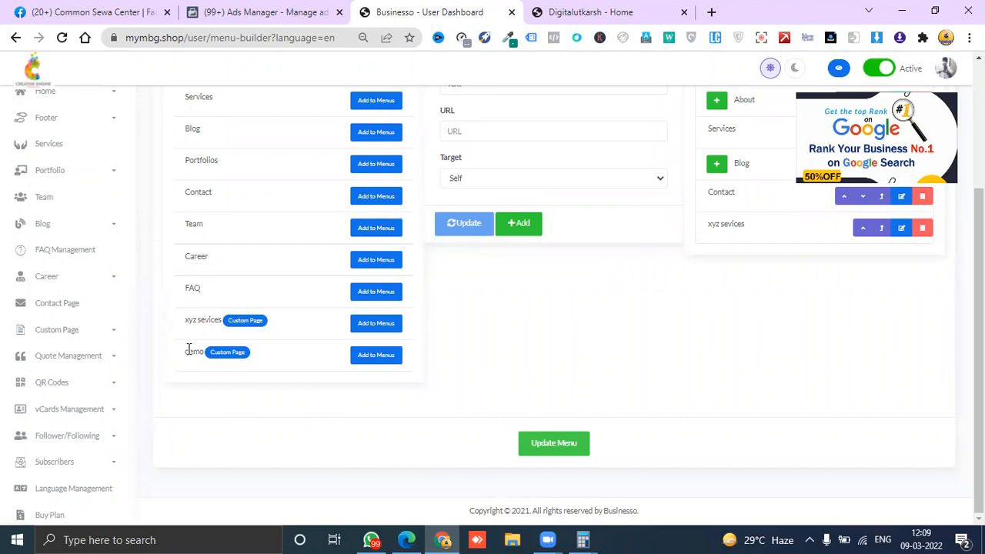
pyautogui.click(392, 356)
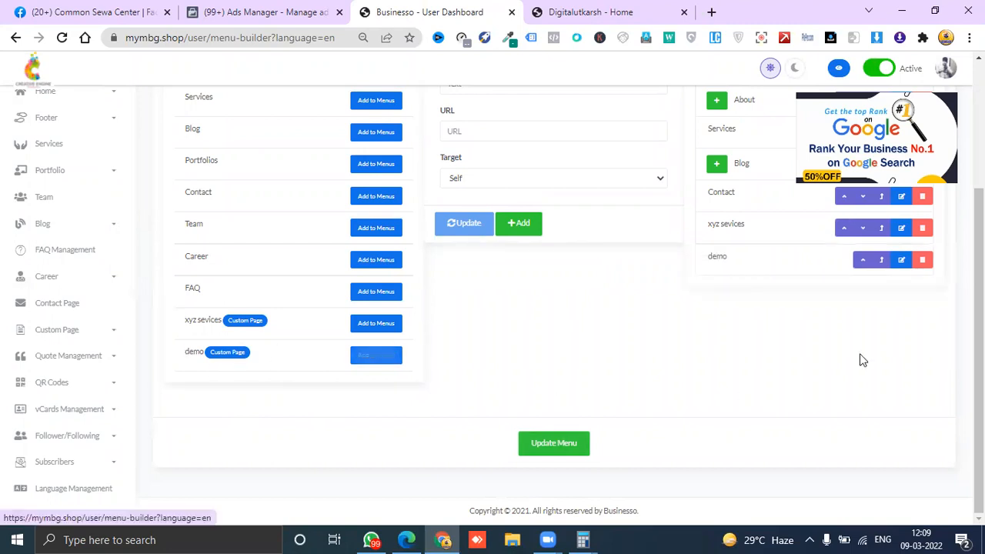
# Nest the demo item as a submenu under xyz sevices and update the menu
pyautogui.scroll(2, 859, 358)
pyautogui.moveTo(723, 408); pyautogui.dragTo(725, 378)
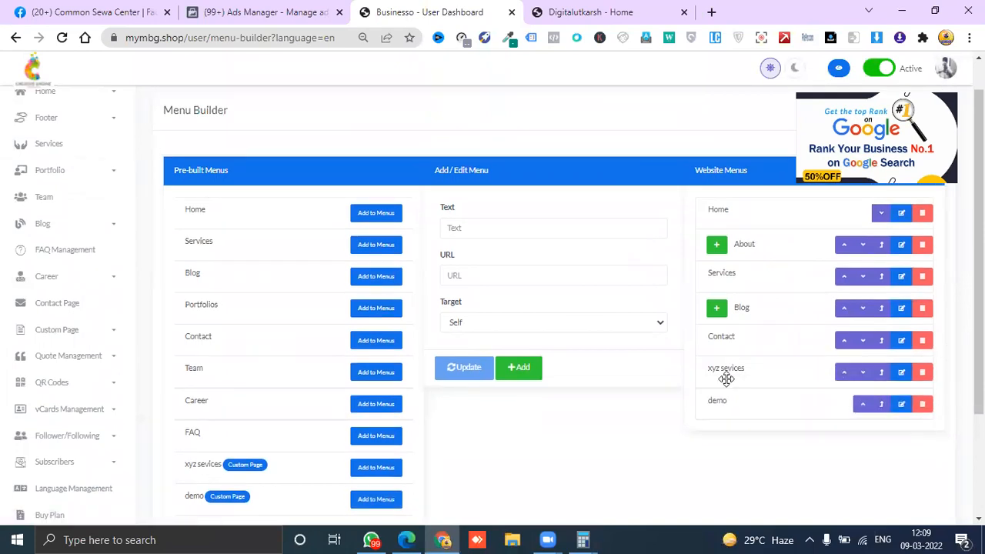
pyautogui.click(881, 416)
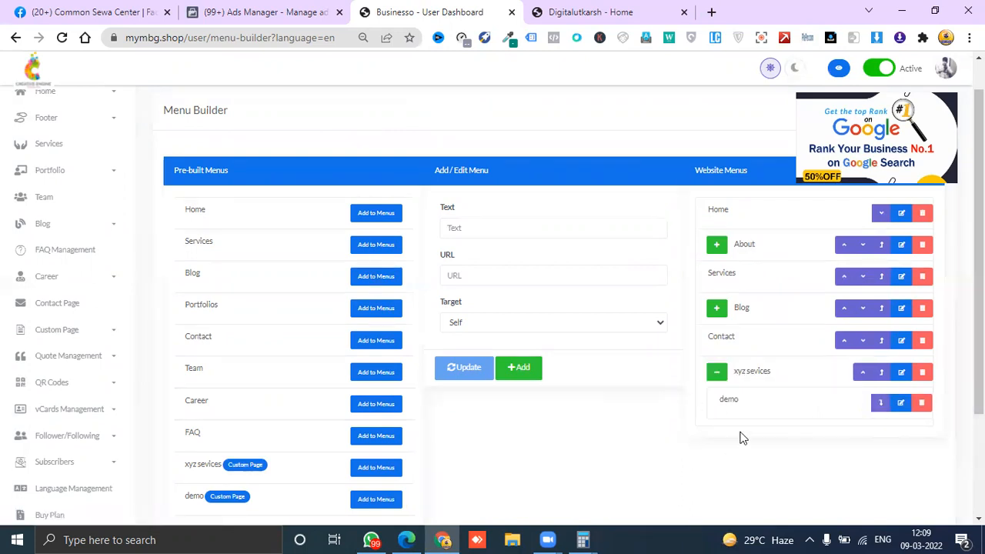
pyautogui.scroll(-2, 601, 395)
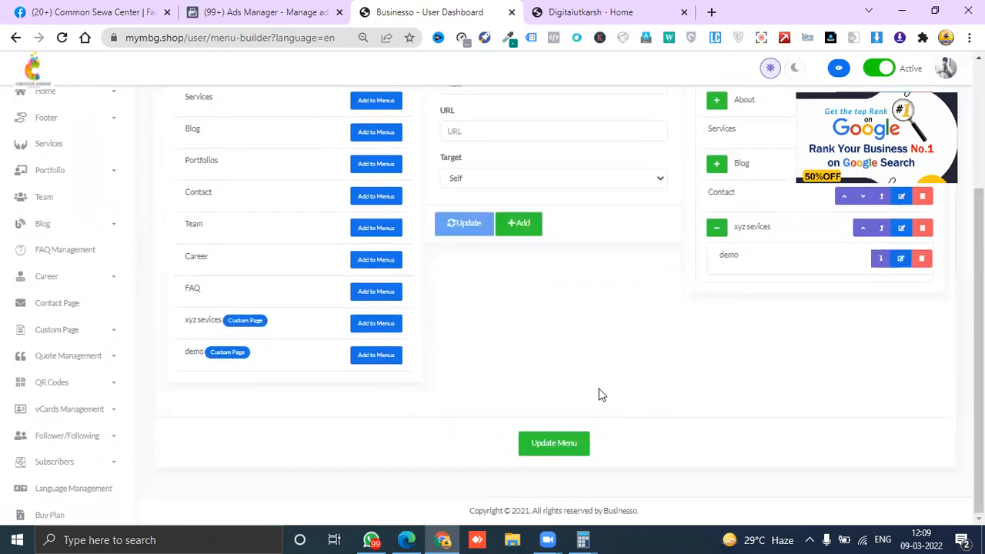
pyautogui.click(532, 442)
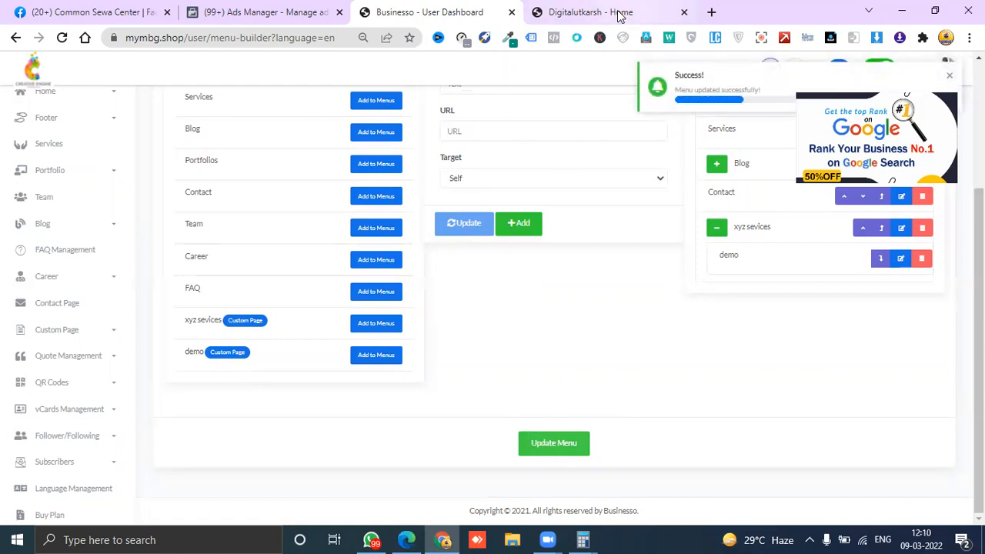
# Reload the live website and check the submenu under xyz sevices
pyautogui.click(620, 14)
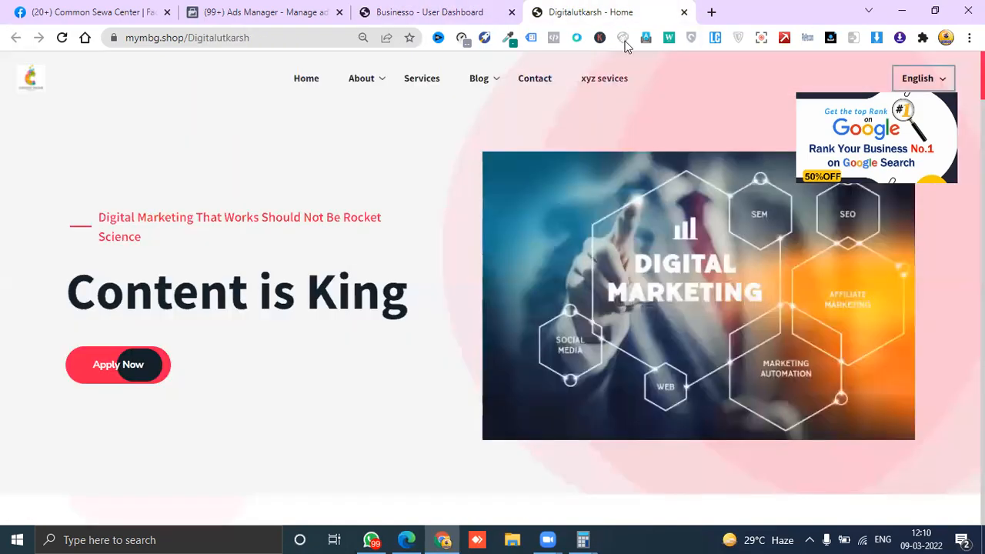
pyautogui.click(63, 38)
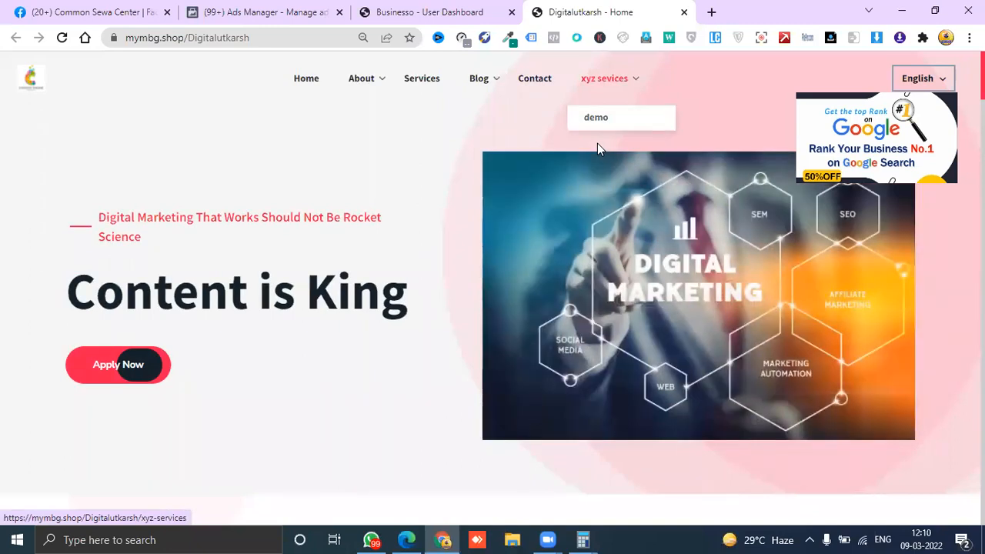
# Return to the user dashboard and open the Social Links settings
pyautogui.click(431, 9)
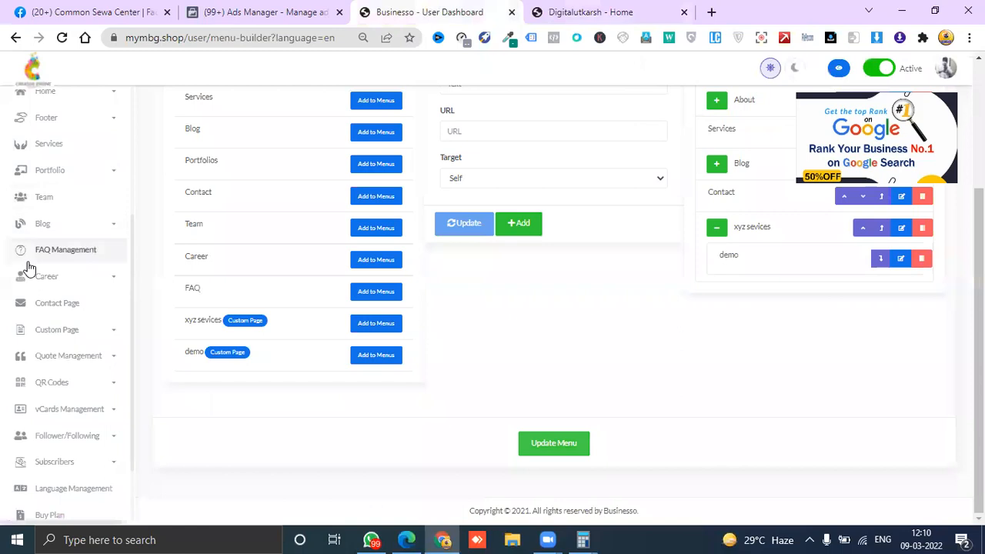
pyautogui.scroll(3, 27, 266)
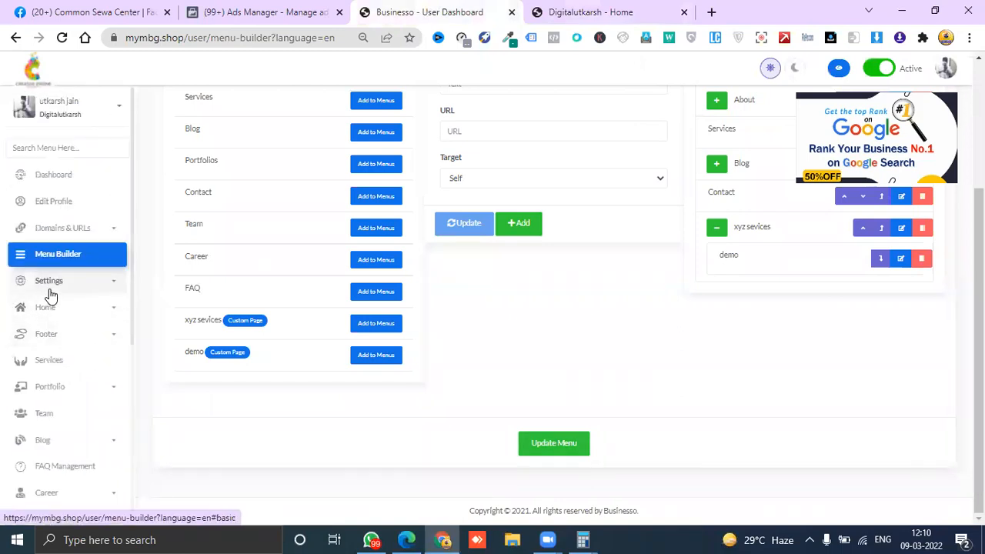
pyautogui.click(48, 287)
pyautogui.scroll(-2, 59, 308)
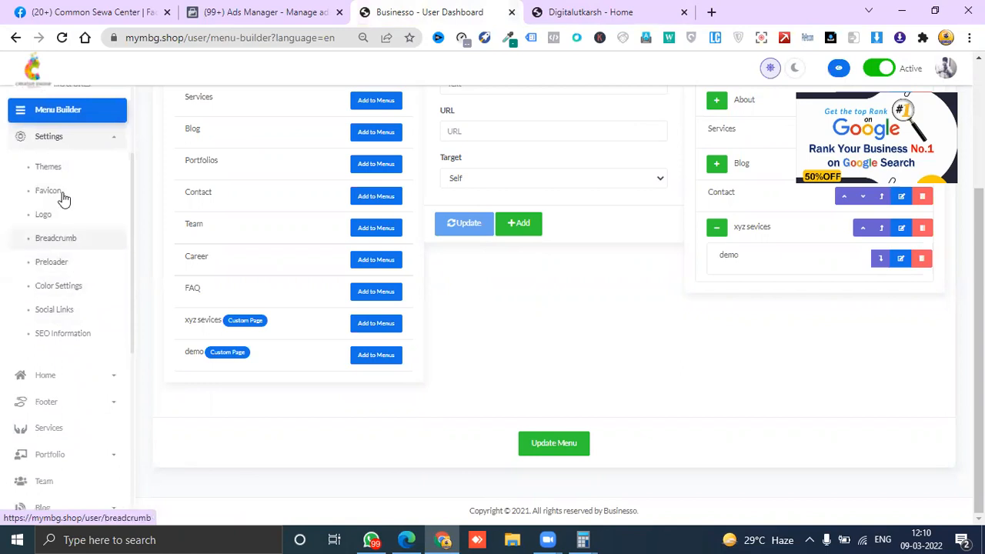
pyautogui.click(75, 324)
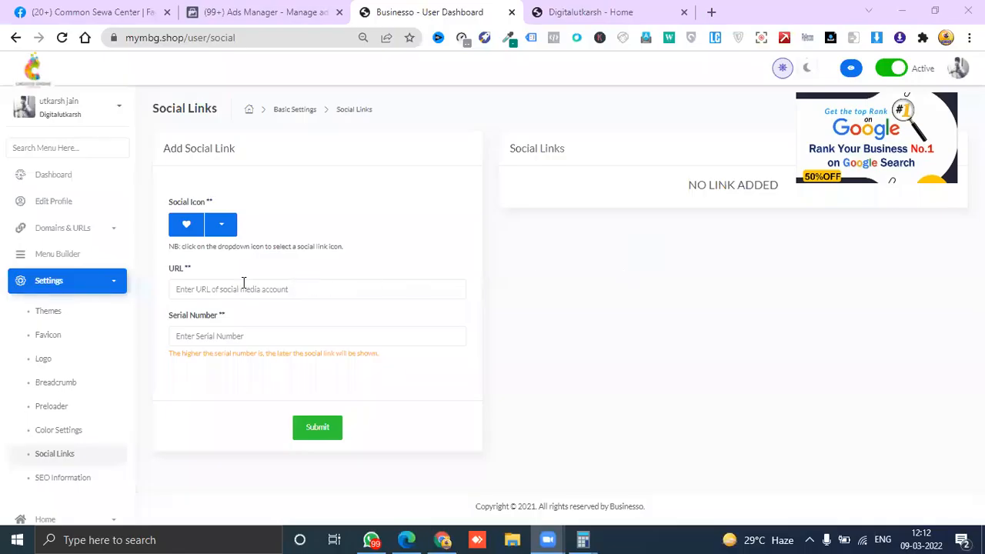
# Filter the social icons for "faceboo" and choose the square Facebook icon for the new link
pyautogui.click(243, 285)
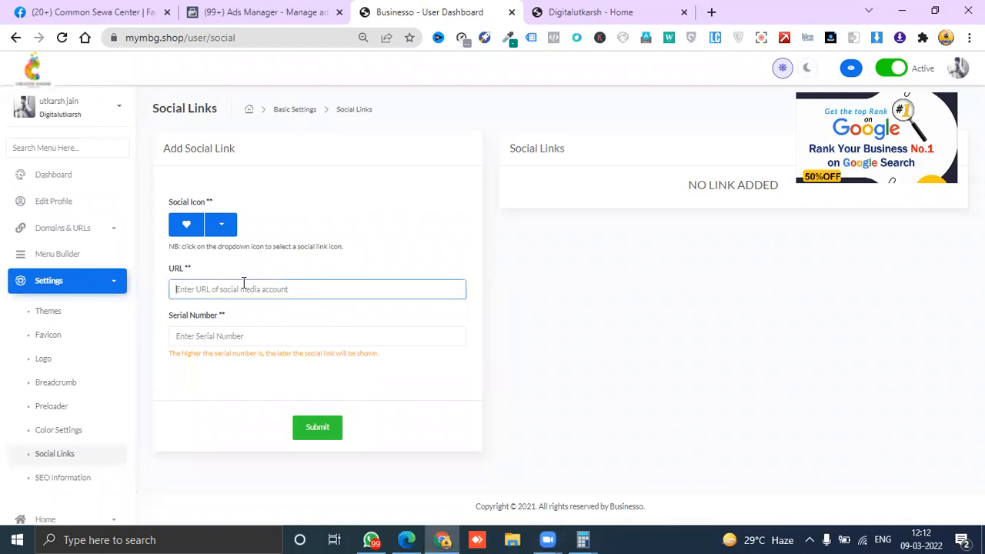
pyautogui.click(208, 230)
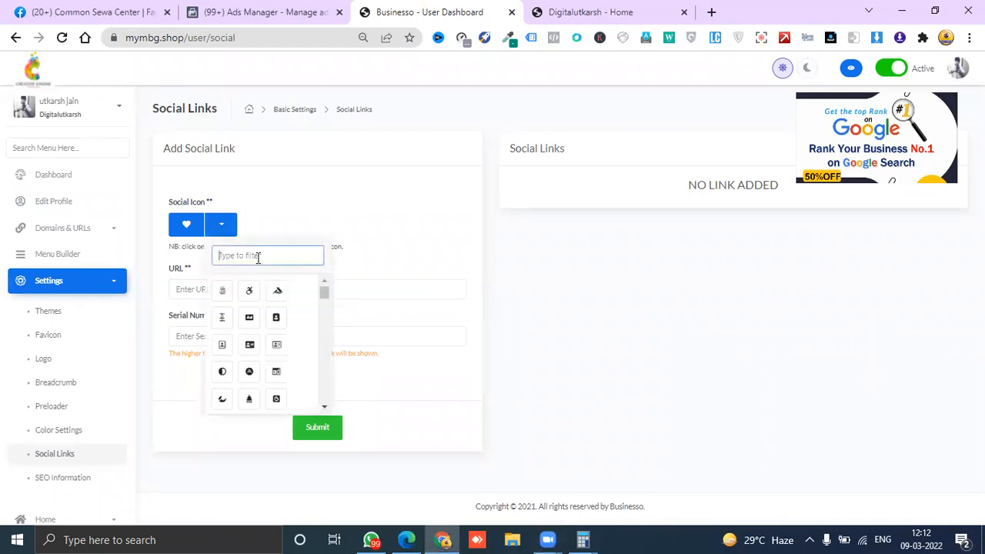
pyautogui.write('faceboo')
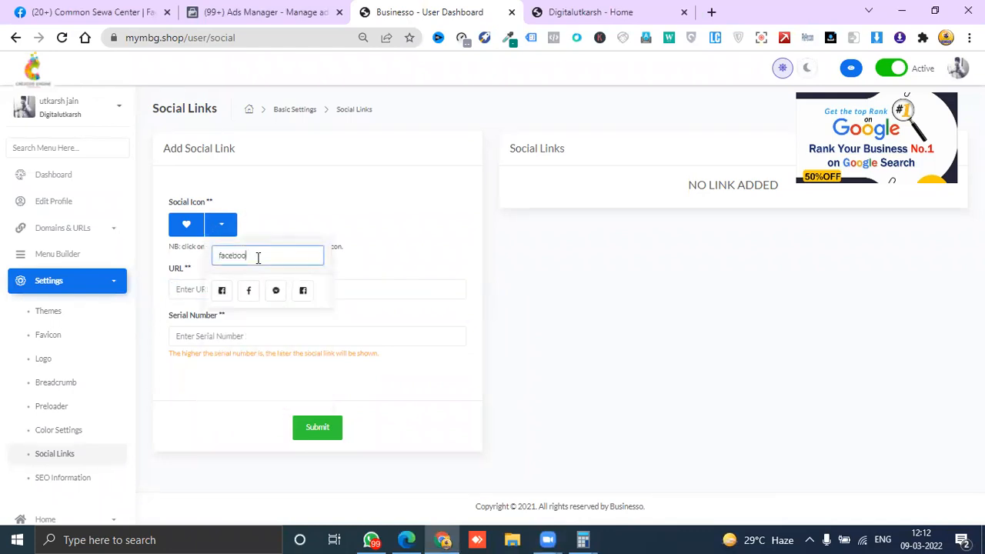
pyautogui.click(222, 292)
# Try to submit the Facebook social link with serial number 1 and an empty URL
pyautogui.click(208, 290)
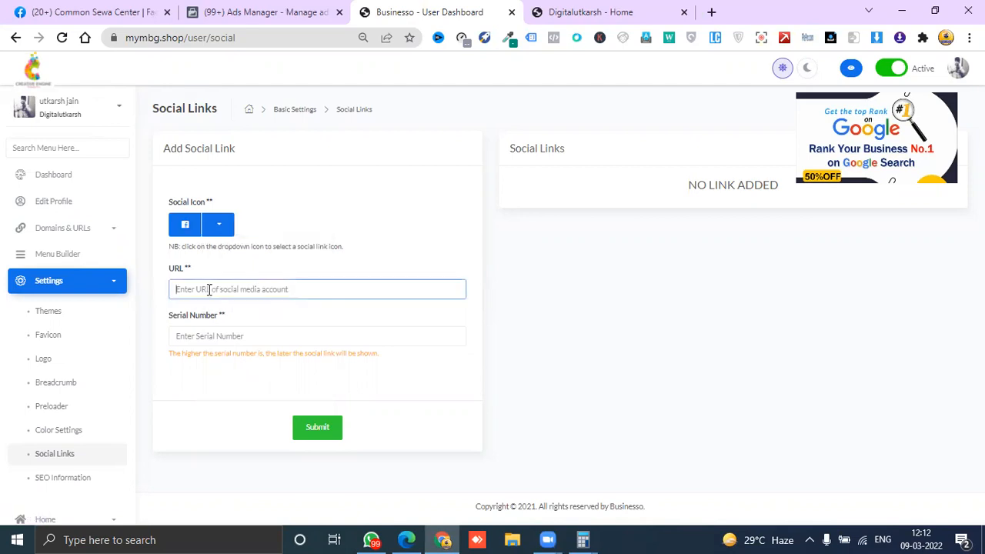
pyautogui.click(220, 335)
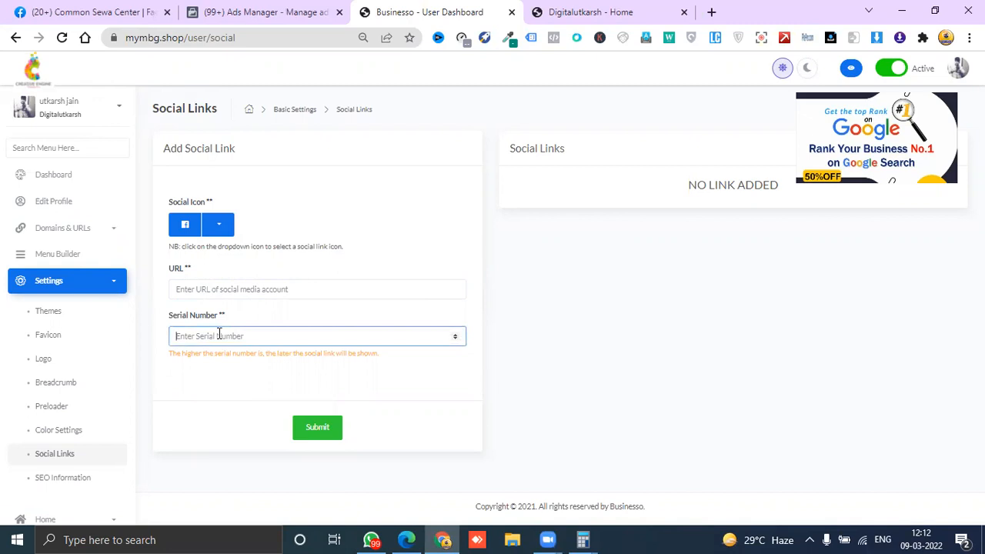
pyautogui.write('1')
pyautogui.click(311, 427)
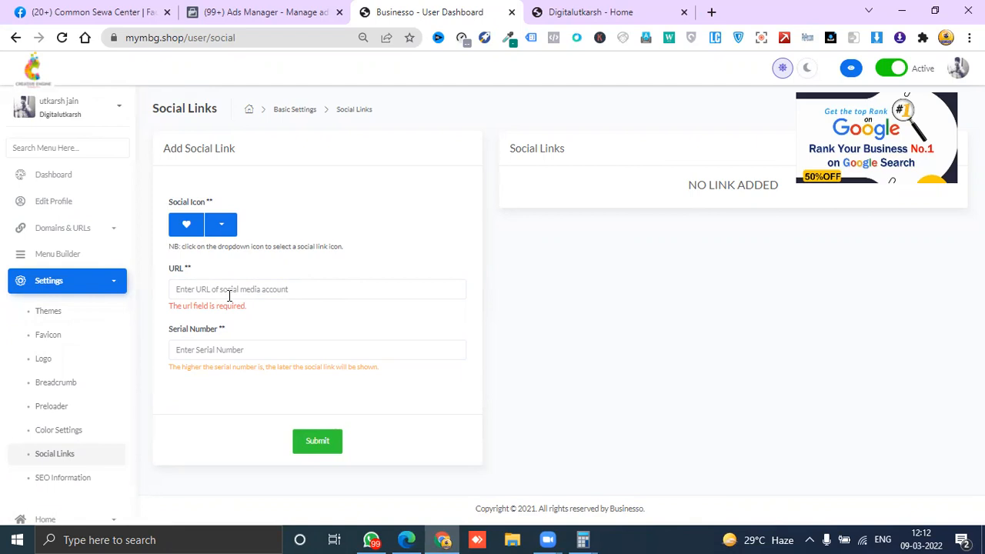
pyautogui.moveTo(269, 310); pyautogui.dragTo(119, 287)
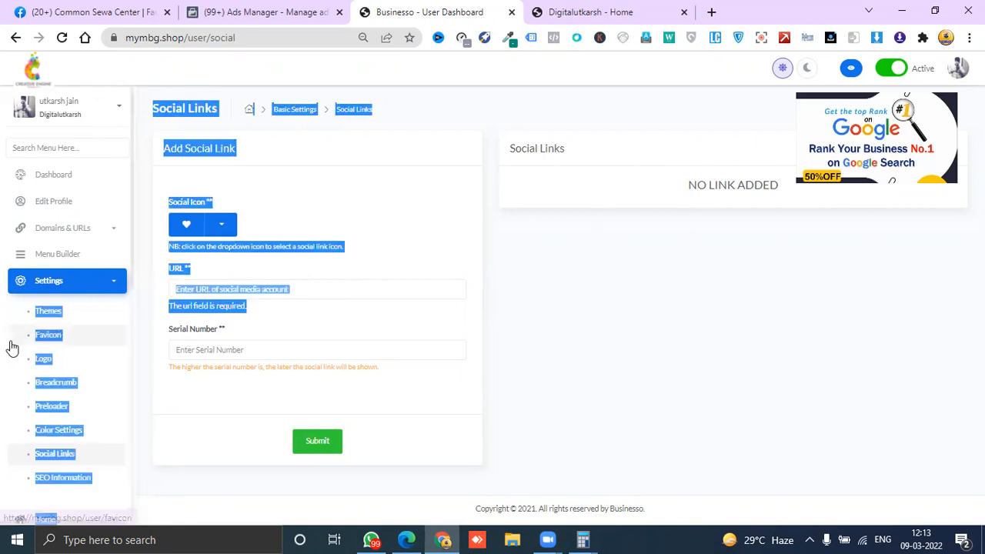
# Open the Home Sections page from the Home settings group
pyautogui.click(209, 364)
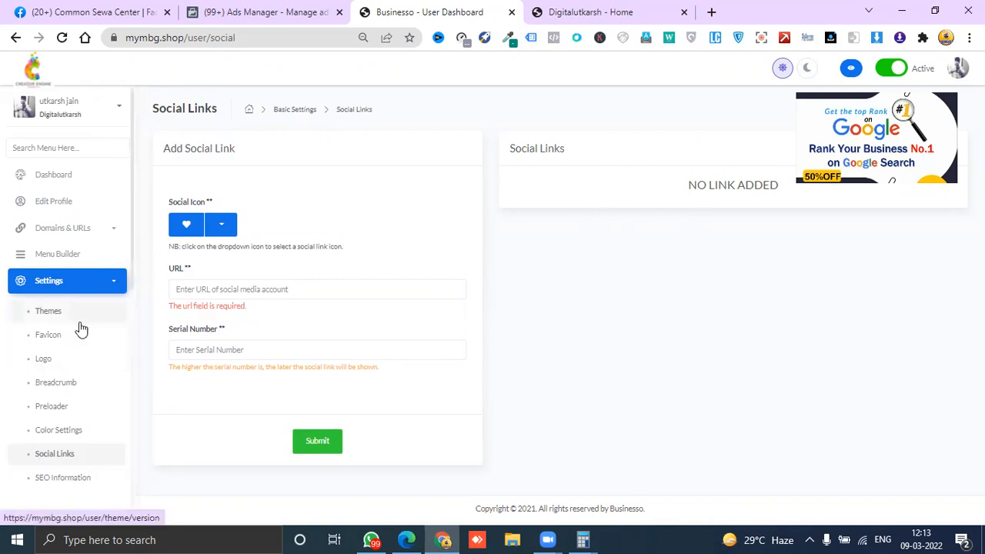
pyautogui.scroll(-2, 77, 331)
pyautogui.click(77, 379)
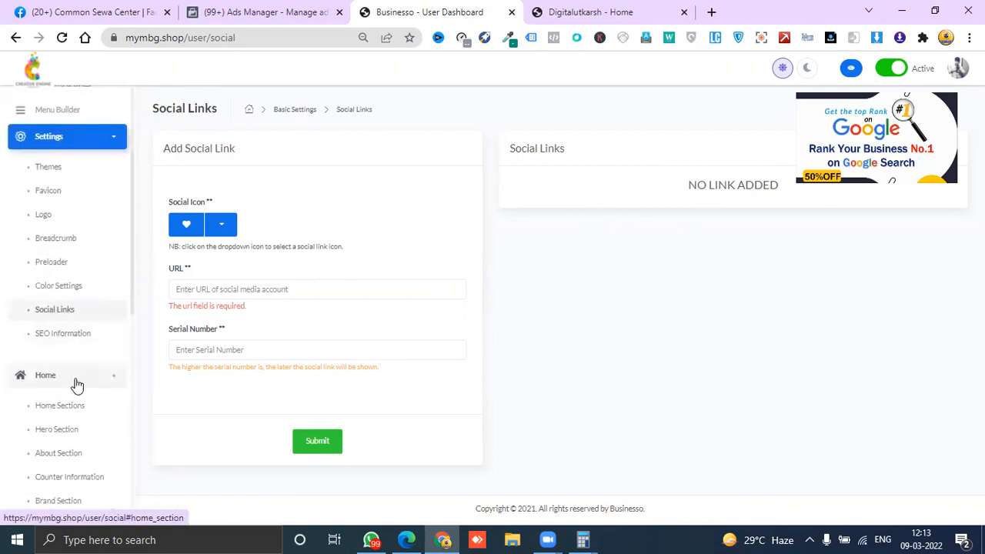
pyautogui.scroll(-1, 100, 325)
pyautogui.scroll(-1, 80, 339)
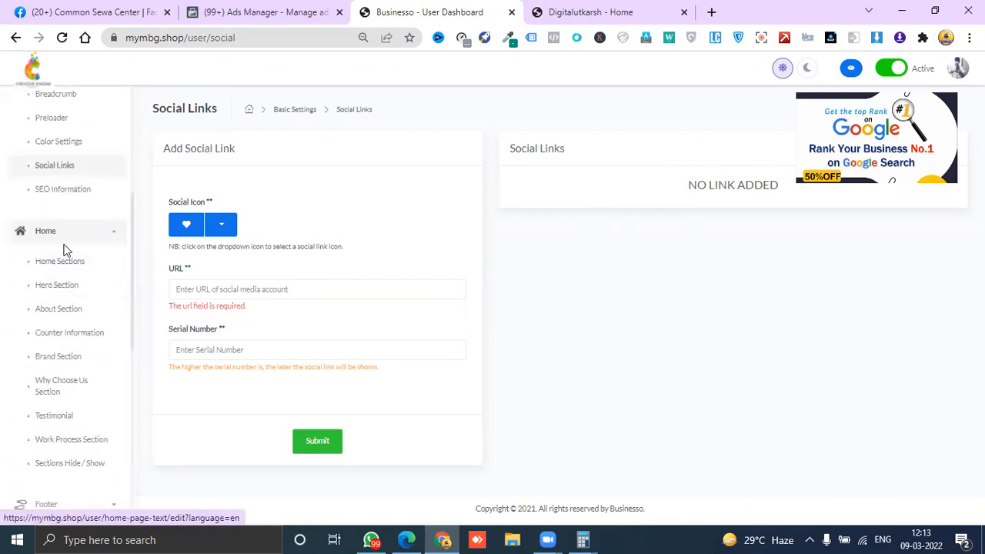
pyautogui.click(62, 263)
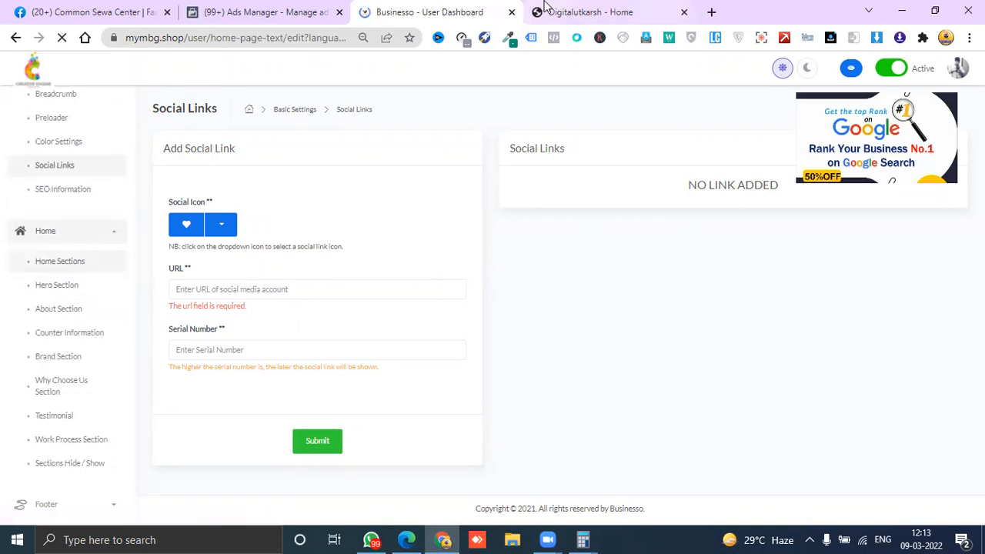
# Switch to the live website and examine the headings of the Our Services and About Us sections
pyautogui.click(591, 13)
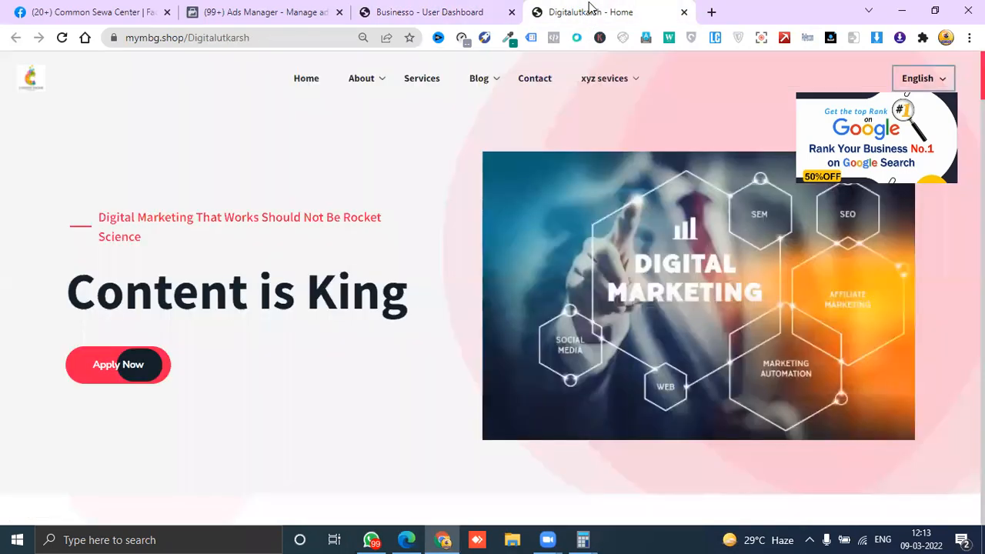
pyautogui.scroll(-5, 90, 315)
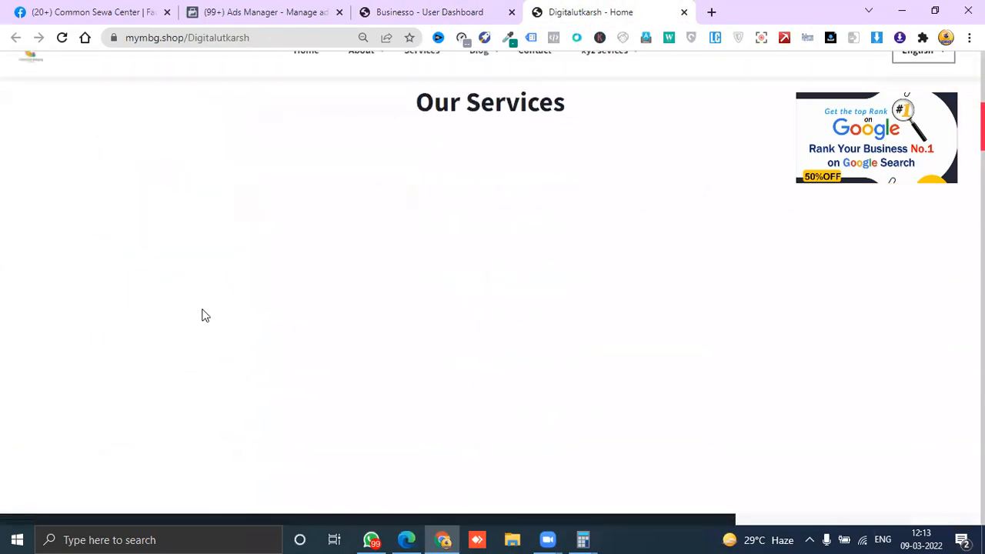
pyautogui.moveTo(408, 233); pyautogui.dragTo(613, 270)
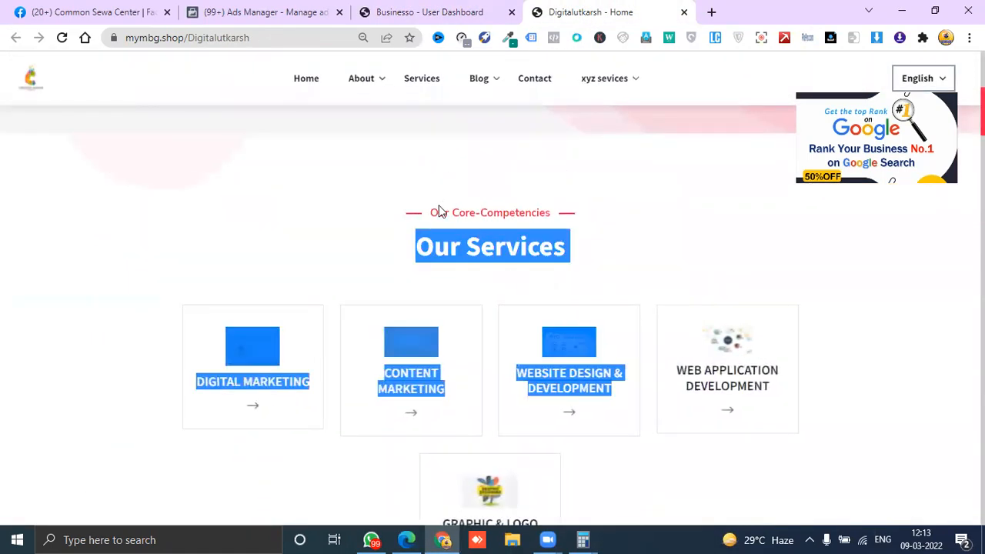
pyautogui.moveTo(466, 232); pyautogui.dragTo(583, 221)
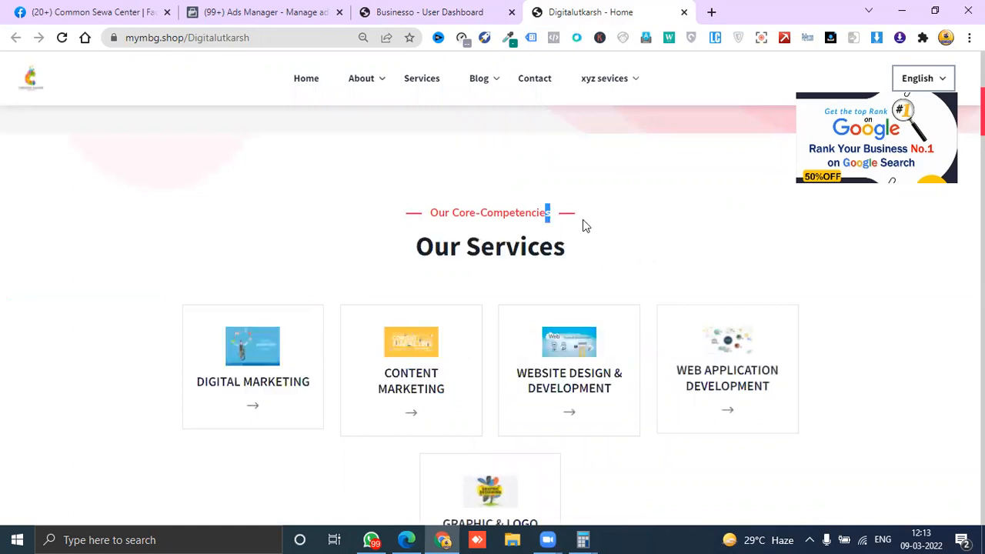
pyautogui.scroll(-1, 584, 223)
pyautogui.scroll(-4, 583, 225)
pyautogui.scroll(-2, 539, 272)
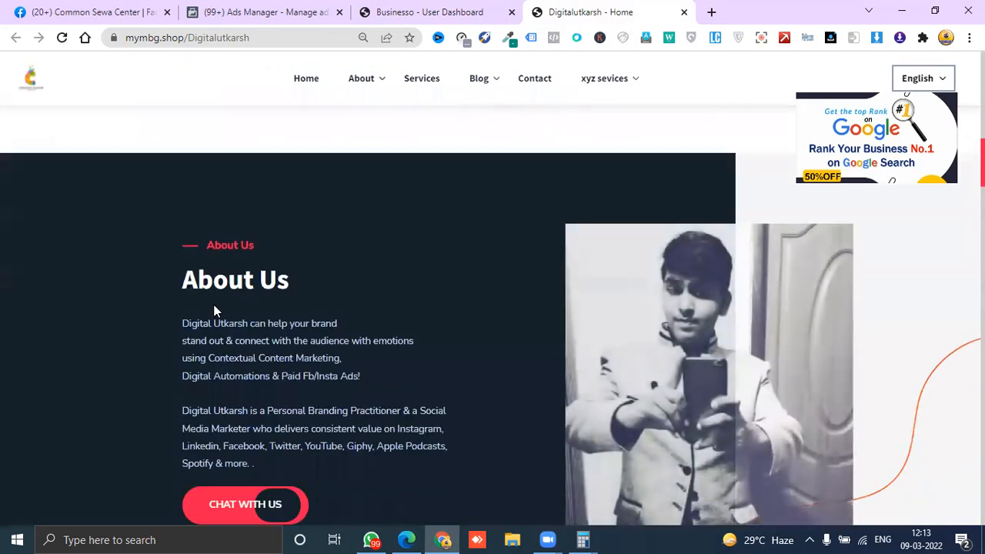
pyautogui.tripleClick(216, 274)
# Examine the OUR CLIENTS, Success, Core Team and Build Future headings further down the live home page
pyautogui.scroll(-6, 238, 262)
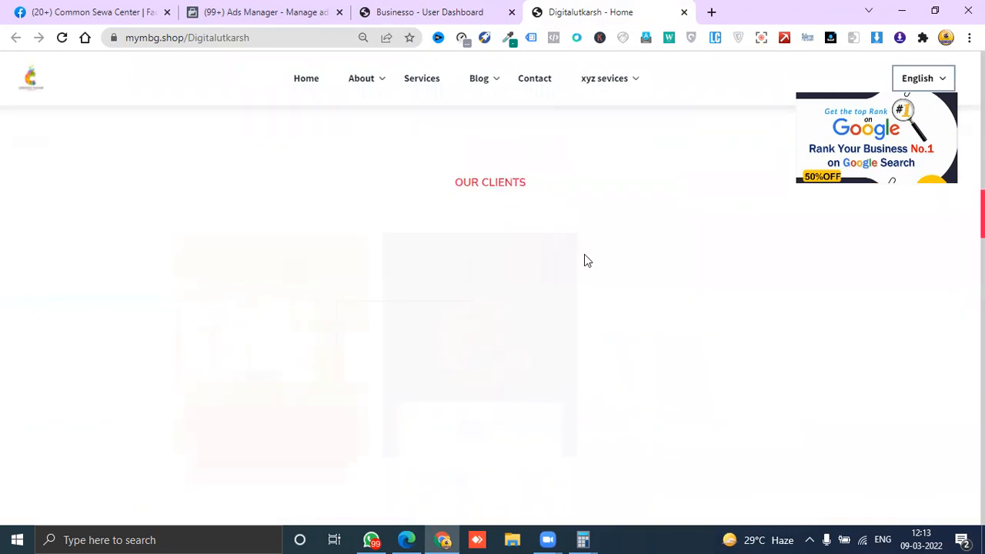
pyautogui.moveTo(452, 200); pyautogui.dragTo(543, 196)
pyautogui.scroll(-4, 526, 218)
pyautogui.scroll(-3, 473, 279)
pyautogui.scroll(-3, 473, 284)
pyautogui.moveTo(178, 288); pyautogui.dragTo(284, 300)
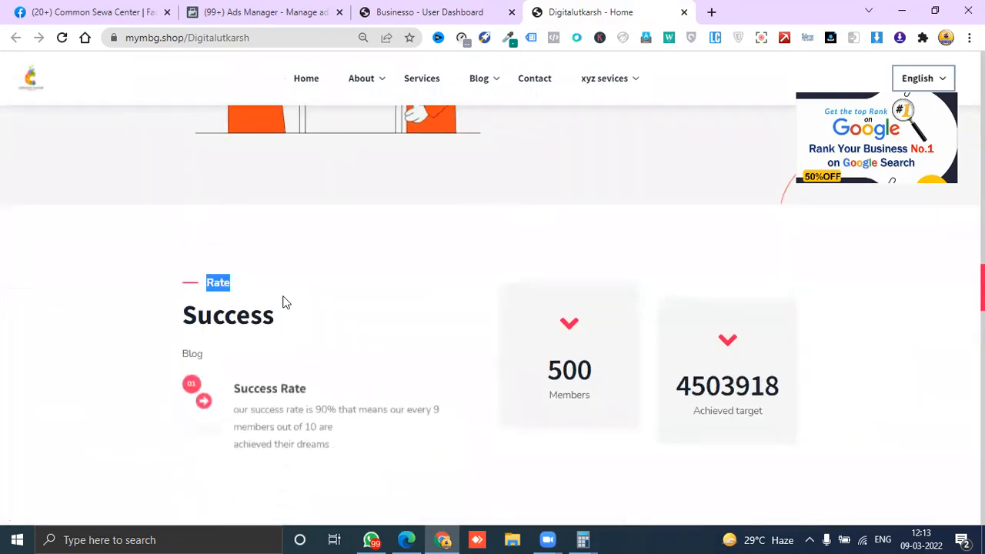
pyautogui.click(190, 327)
pyautogui.scroll(-3, 303, 352)
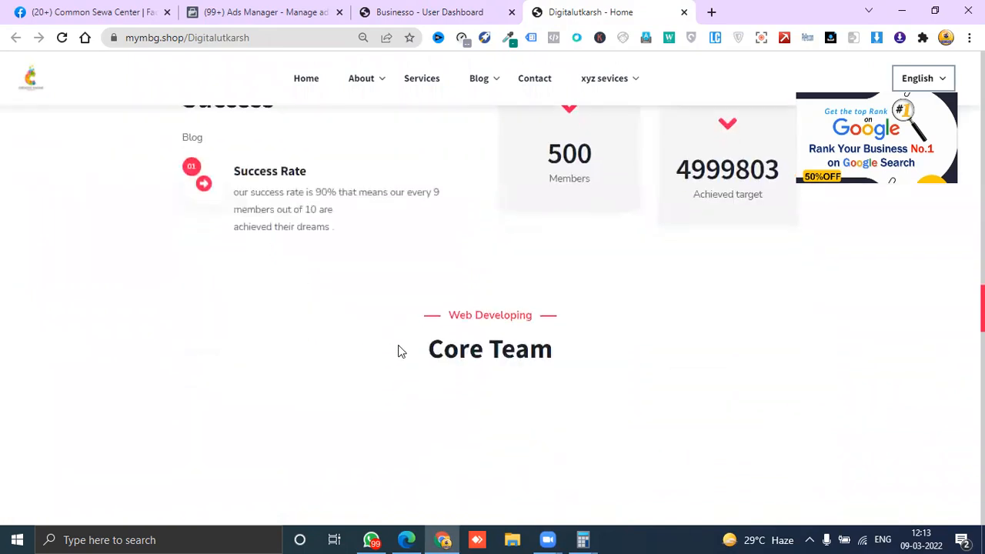
pyautogui.moveTo(431, 334); pyautogui.dragTo(592, 361)
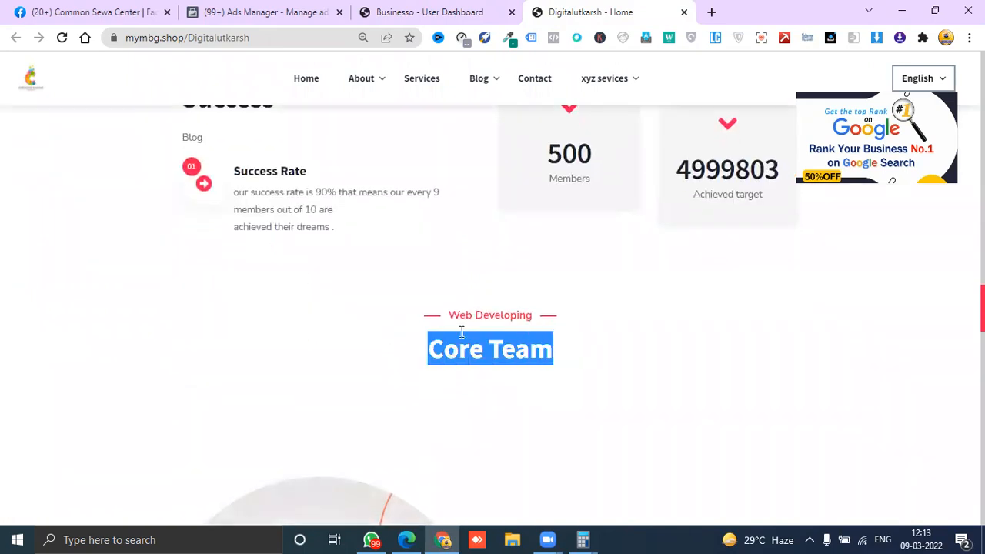
pyautogui.scroll(-3, 462, 332)
pyautogui.scroll(-2, 462, 332)
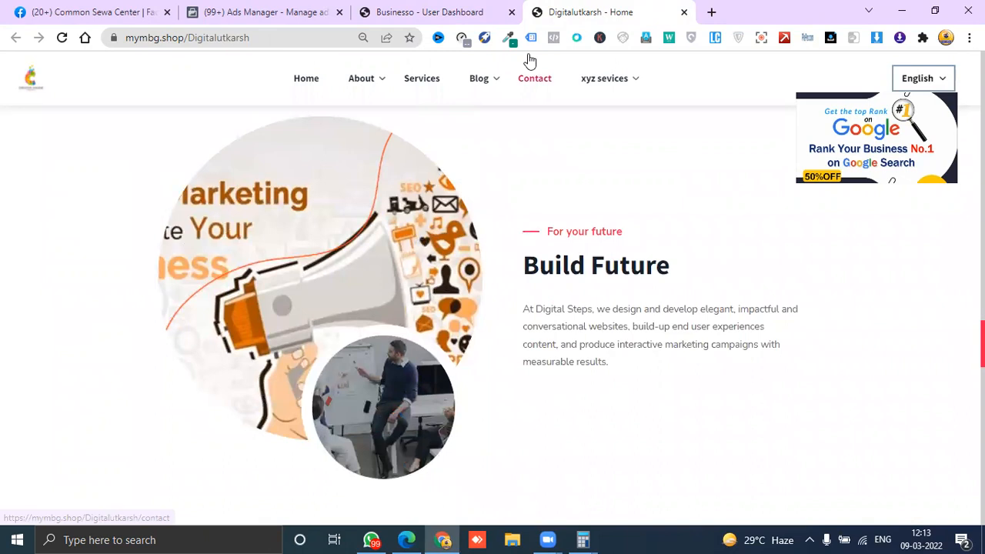
# Look at the loaded Home Sections form, return to the live website and locate the matching clients and services headings
pyautogui.click(377, 13)
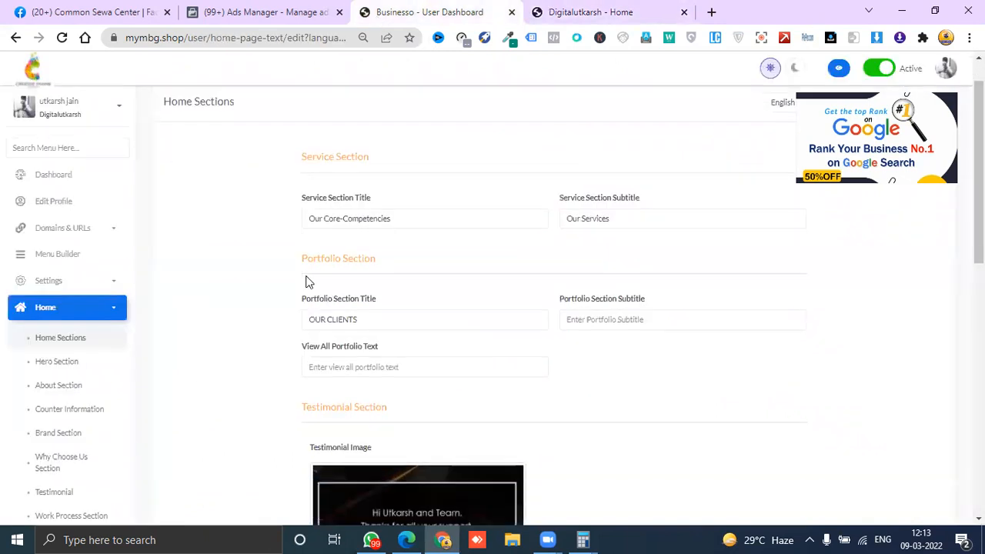
pyautogui.click(613, 11)
pyautogui.scroll(-10, 421, 342)
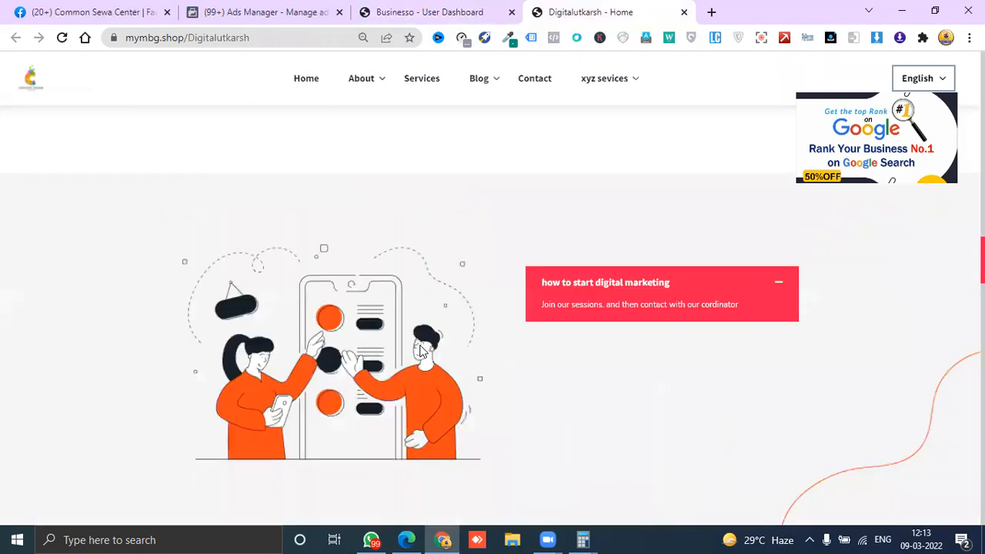
pyautogui.scroll(8, 419, 348)
pyautogui.scroll(-5, 420, 349)
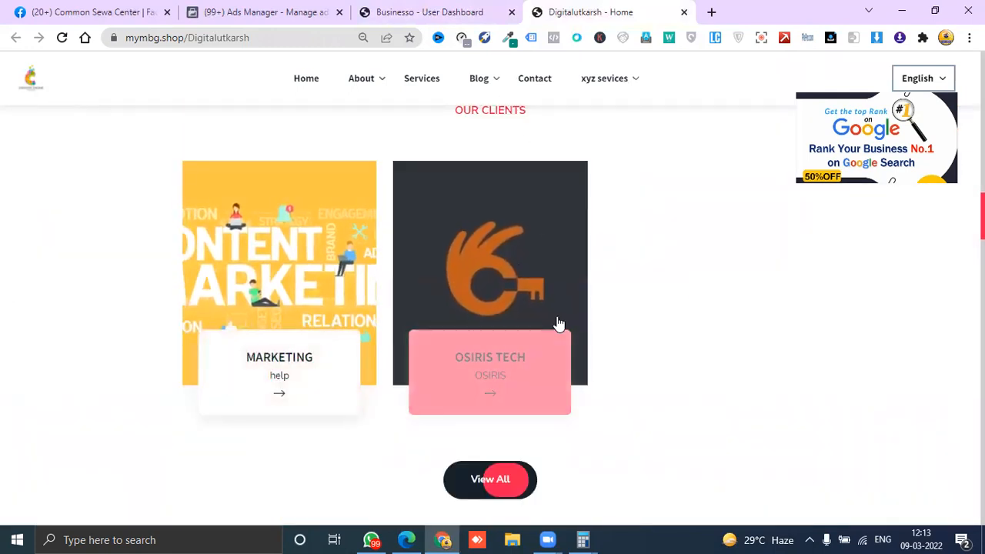
pyautogui.scroll(2, 559, 324)
pyautogui.moveTo(455, 255); pyautogui.dragTo(498, 255)
pyautogui.scroll(6, 496, 264)
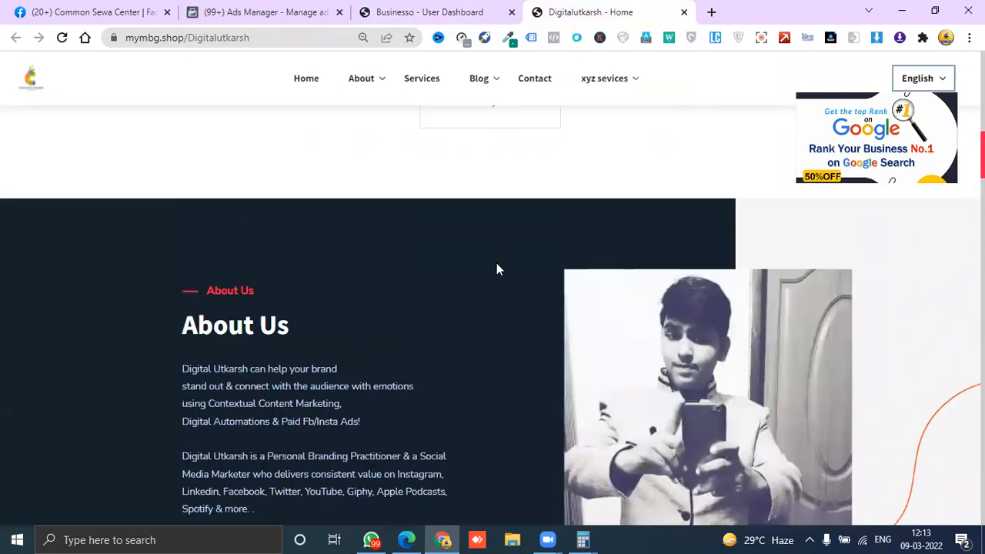
pyautogui.scroll(-5, 496, 269)
pyautogui.scroll(1, 398, 264)
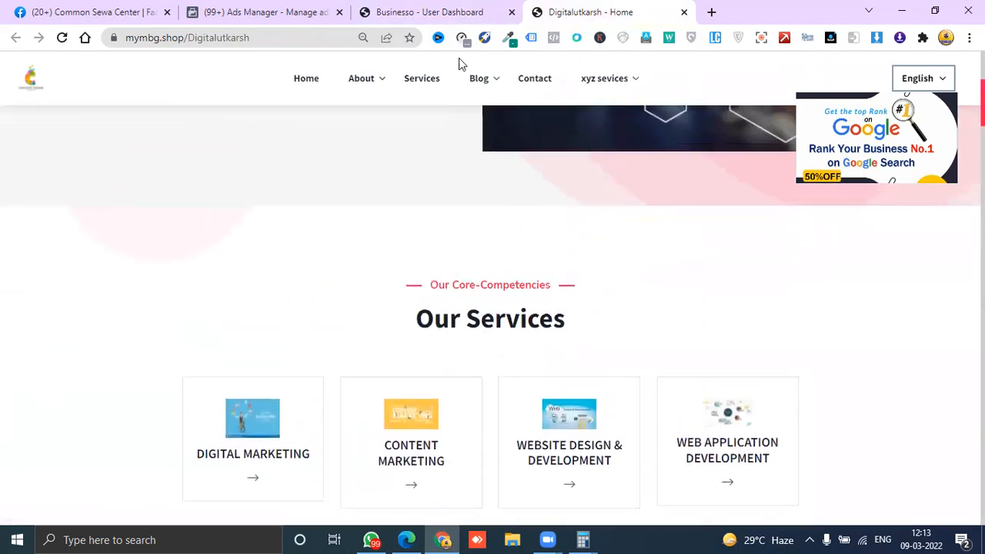
# Compare the Service Section title and subtitle in the dashboard with the services heading on the live website
pyautogui.click(439, 12)
pyautogui.click(413, 268)
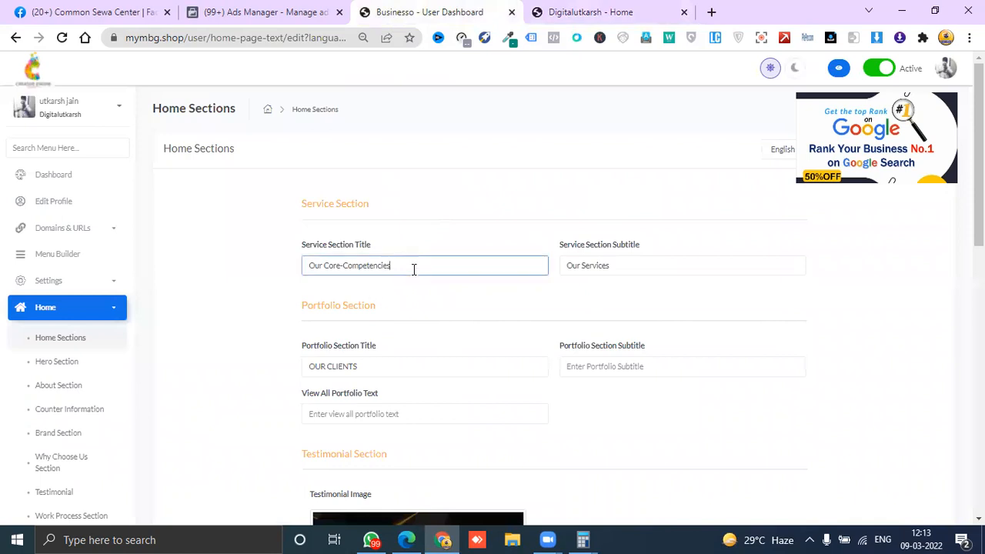
pyautogui.moveTo(413, 269); pyautogui.dragTo(324, 267)
pyautogui.click(421, 269)
pyautogui.moveTo(616, 267); pyautogui.dragTo(562, 268)
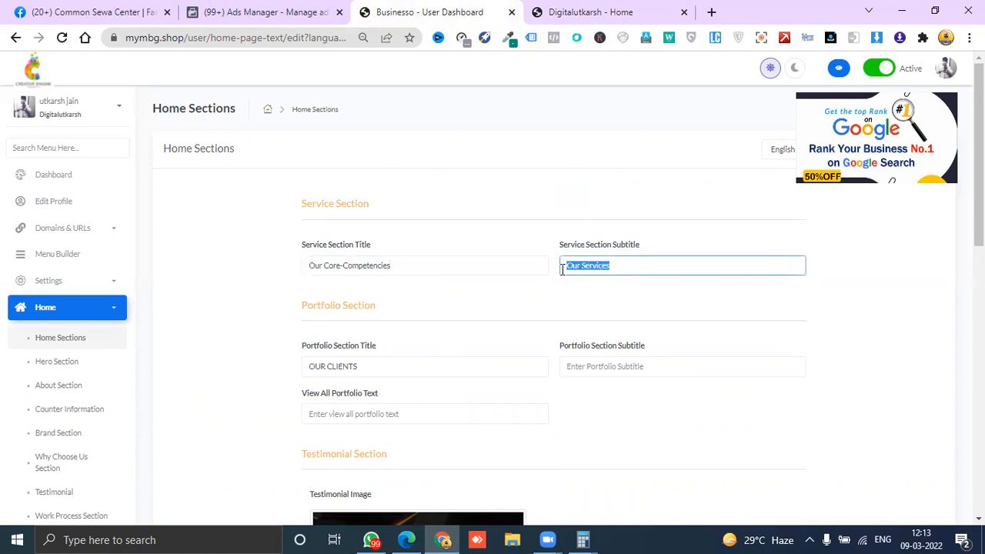
pyautogui.click(539, 12)
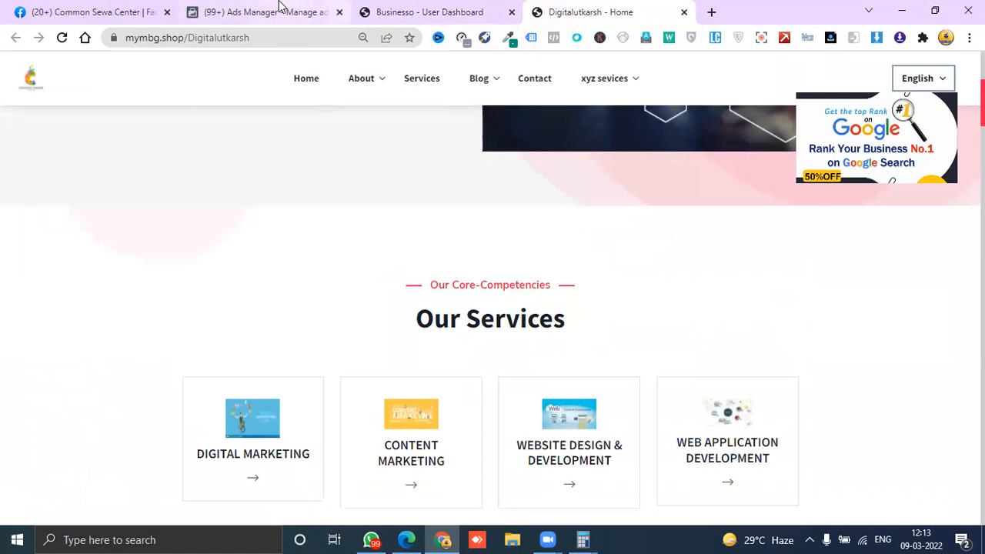
# Compare the Portfolio Section title and subtitle fields in the dashboard with the OUR CLIENTS heading on the live website
pyautogui.click(396, 11)
pyautogui.scroll(-2, 369, 223)
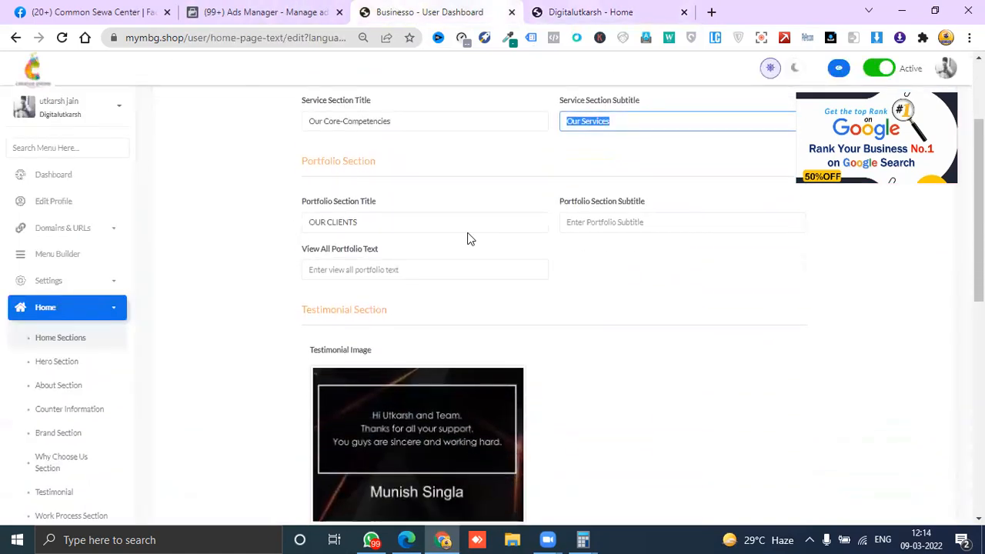
pyautogui.moveTo(359, 221); pyautogui.dragTo(292, 224)
pyautogui.click(623, 220)
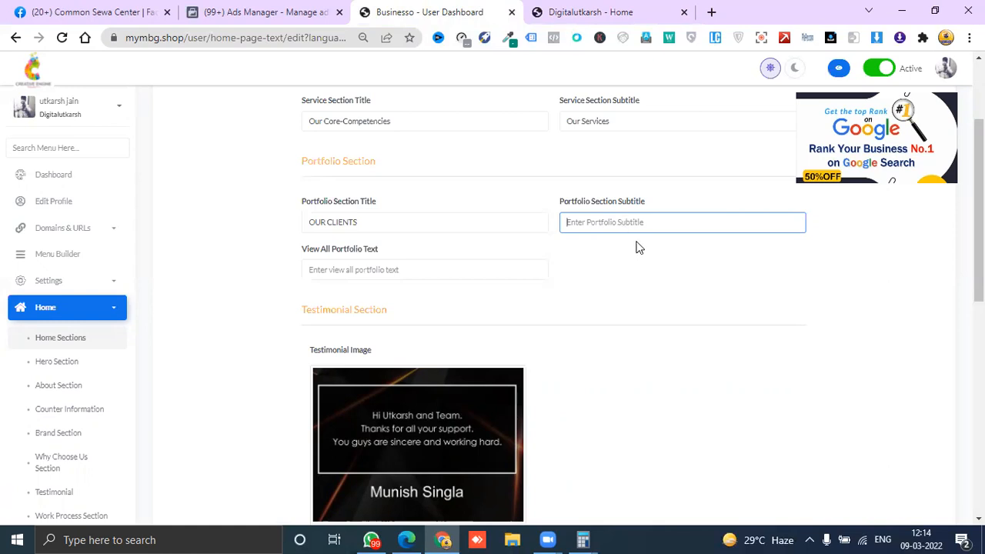
pyautogui.scroll(-2, 586, 310)
pyautogui.scroll(2, 507, 322)
pyautogui.click(564, 9)
pyautogui.scroll(-1, 431, 312)
pyautogui.scroll(-15, 413, 315)
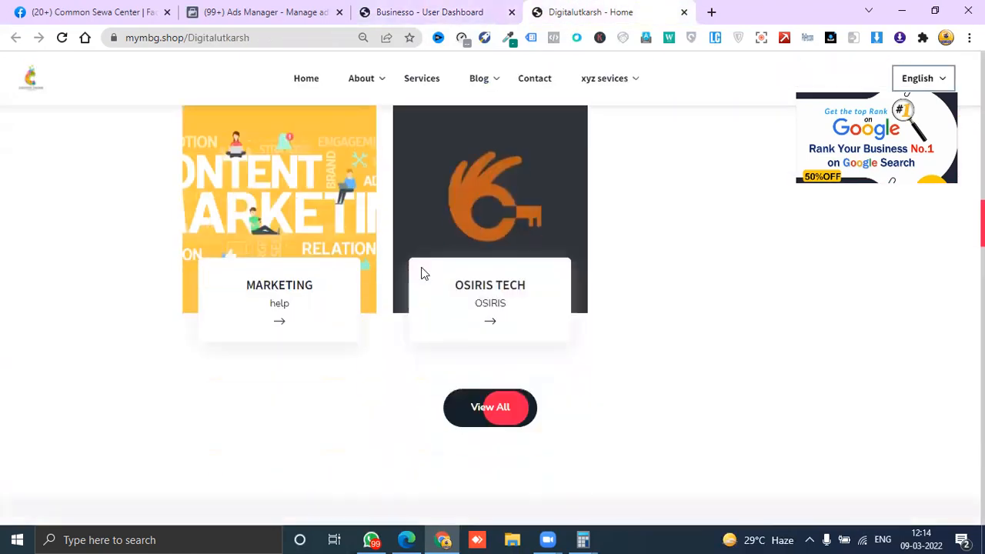
pyautogui.scroll(3, 422, 274)
pyautogui.tripleClick(447, 332)
# Set the Portfolio Section Subtitle to "let see our project" and update the home sections
pyautogui.click(496, 9)
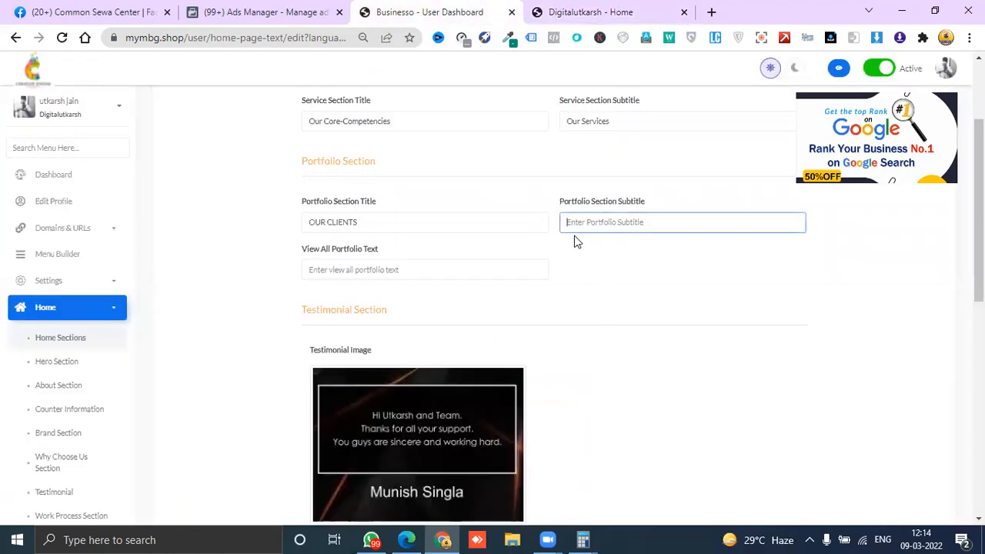
pyautogui.write('let see our process')
pyautogui.press('BackSpace')
pyautogui.press('BackSpace')
pyautogui.press('BackSpace')
pyautogui.press('BackSpace')
pyautogui.write('ject')
pyautogui.scroll(-10, 431, 308)
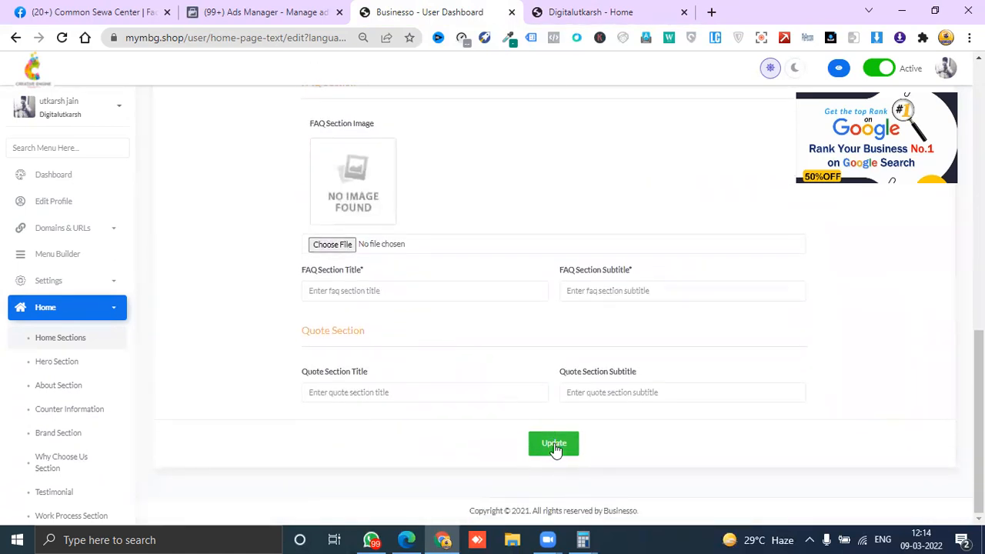
pyautogui.click(554, 444)
# Reload the live website and check the subtitle under OUR CLIENTS
pyautogui.click(638, 10)
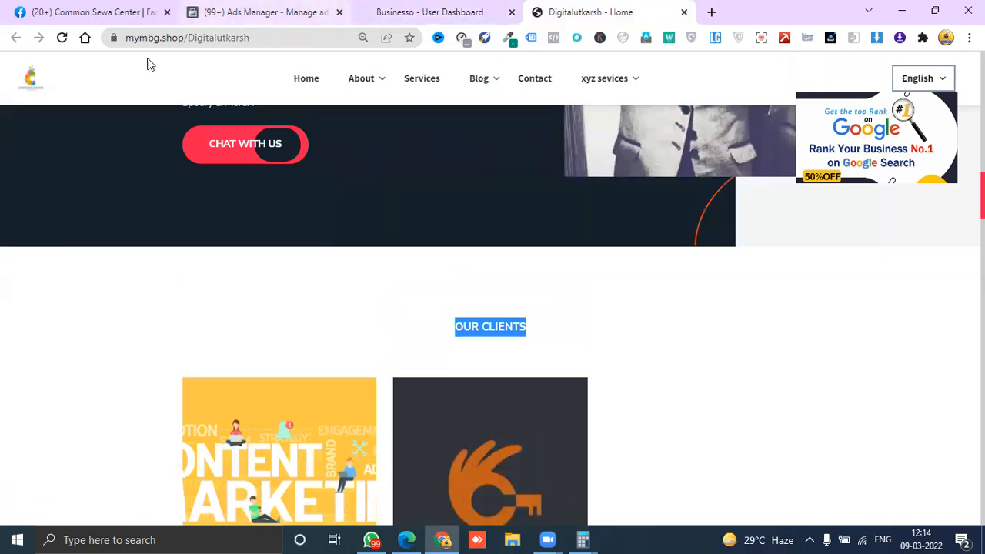
pyautogui.click(62, 36)
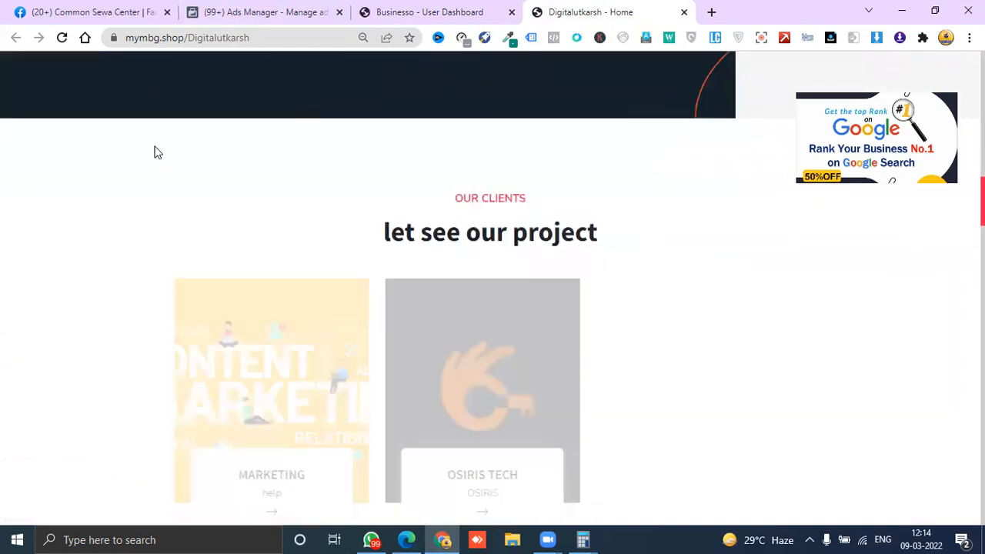
pyautogui.moveTo(301, 224); pyautogui.dragTo(760, 236)
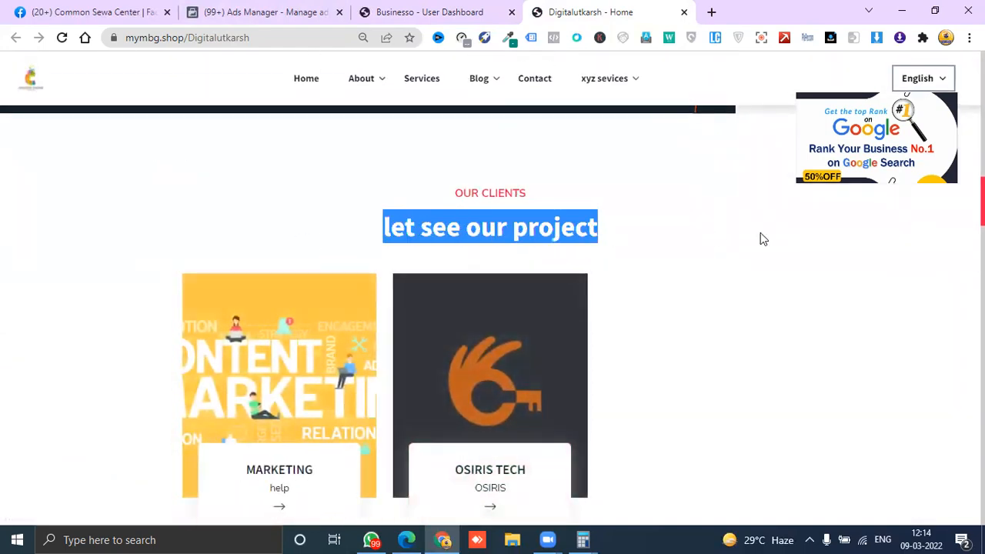
pyautogui.scroll(-2, 708, 262)
pyautogui.scroll(-3, 385, 282)
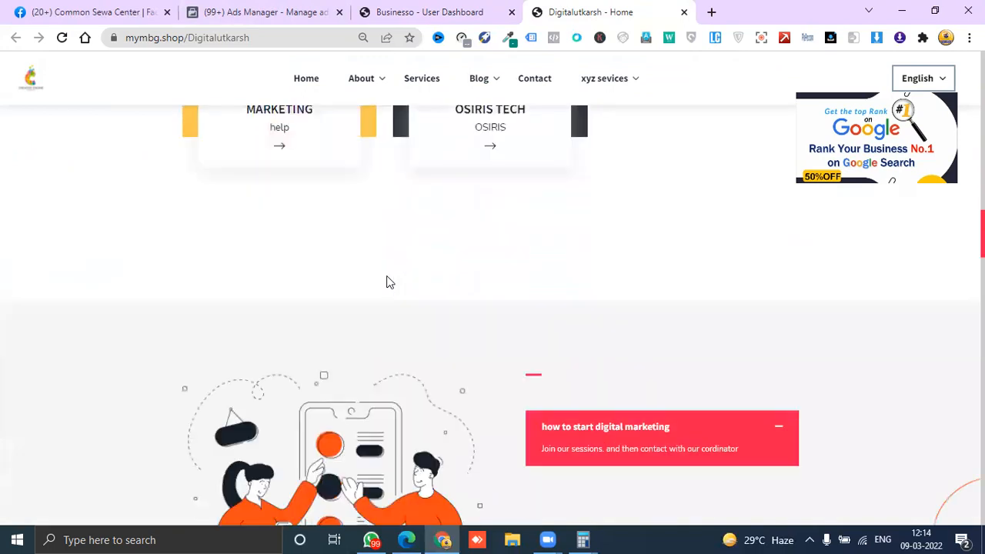
# Return to the dashboard and review the testimonial, FAQ and quote section fields of the Home Sections form
pyautogui.click(400, 11)
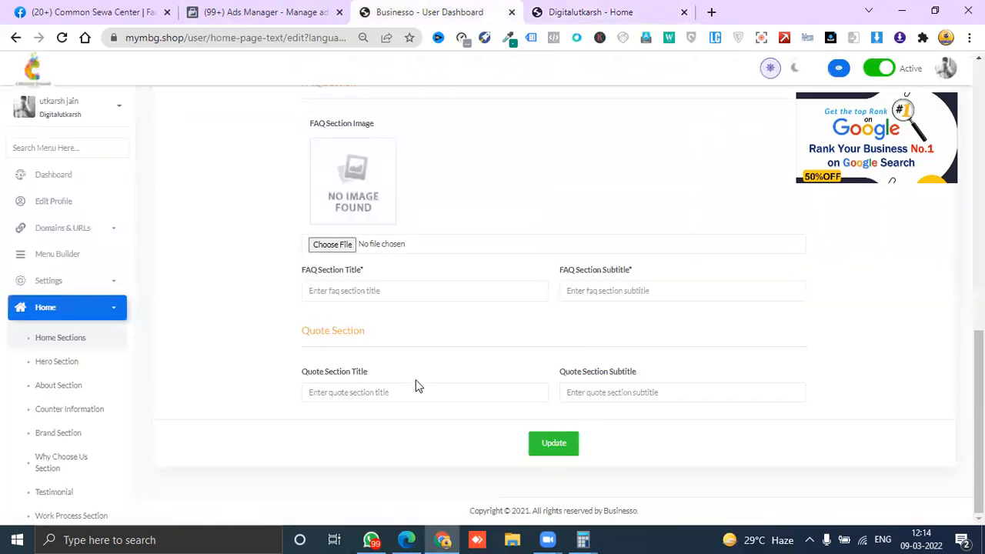
pyautogui.scroll(3, 415, 379)
pyautogui.scroll(-1, 352, 381)
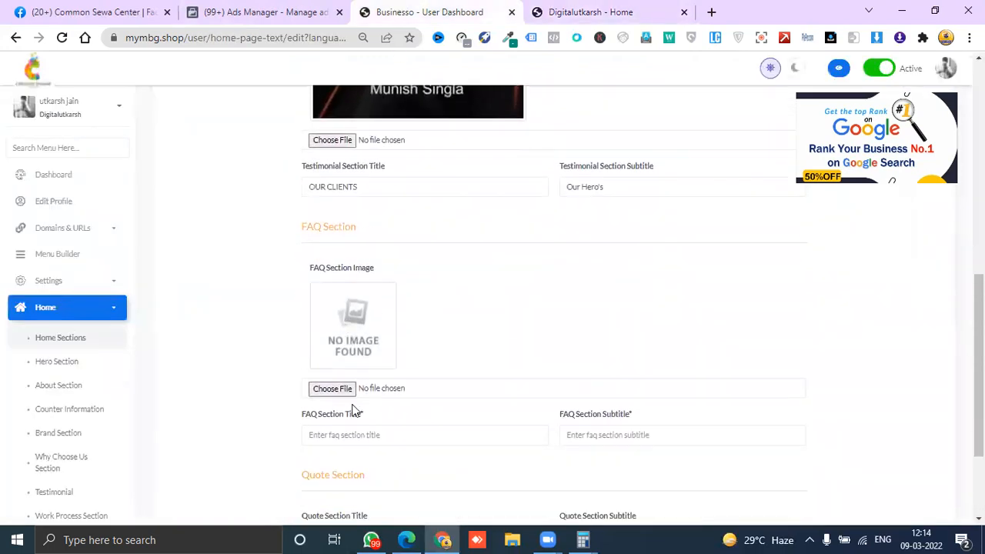
pyautogui.scroll(-1, 347, 385)
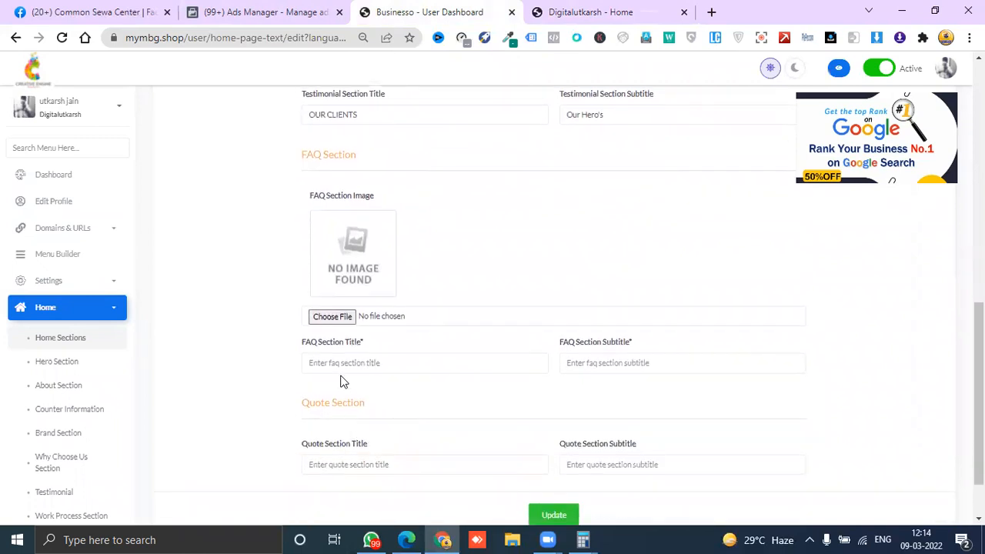
pyautogui.scroll(4, 571, 374)
pyautogui.scroll(-4, 523, 378)
pyautogui.scroll(4, 499, 377)
pyautogui.scroll(-5, 459, 370)
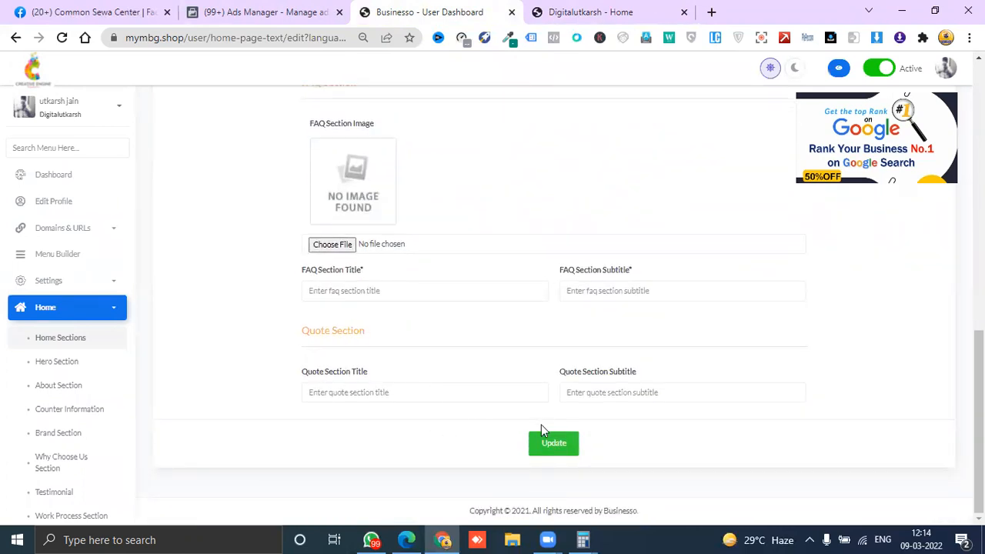
# Open the hero section's static version in the dashboard and view the hero banner on the live website
pyautogui.click(86, 377)
pyautogui.click(585, 11)
pyautogui.scroll(5, 341, 138)
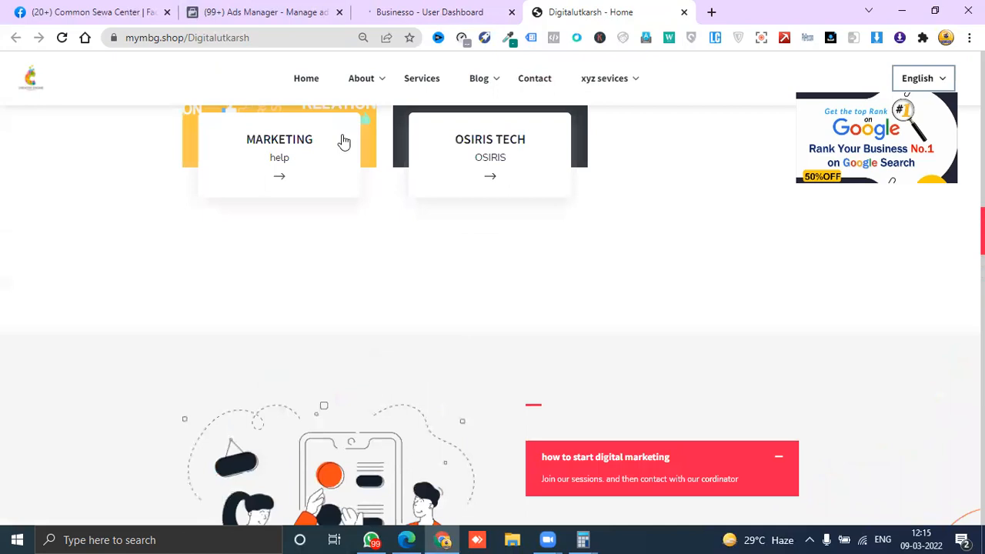
pyautogui.scroll(8, 381, 290)
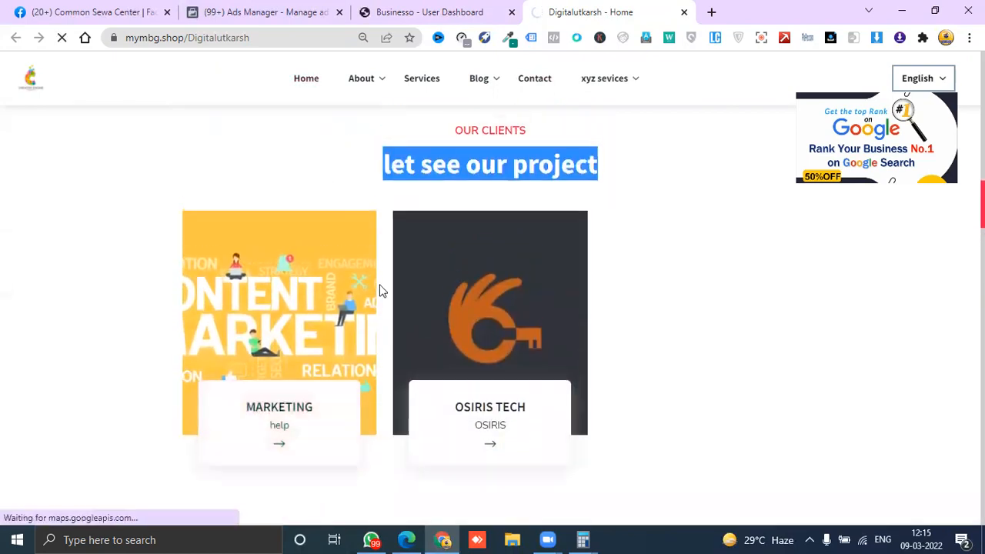
pyautogui.scroll(5, 380, 291)
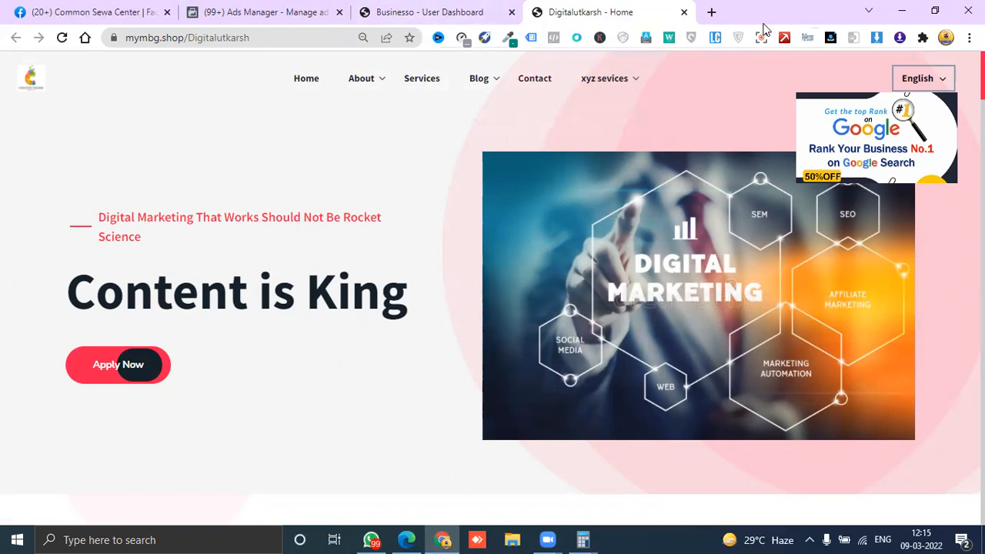
# Set the hero section's static version title to "Digital Utkarsh" in the dashboard and update it
pyautogui.click(469, 10)
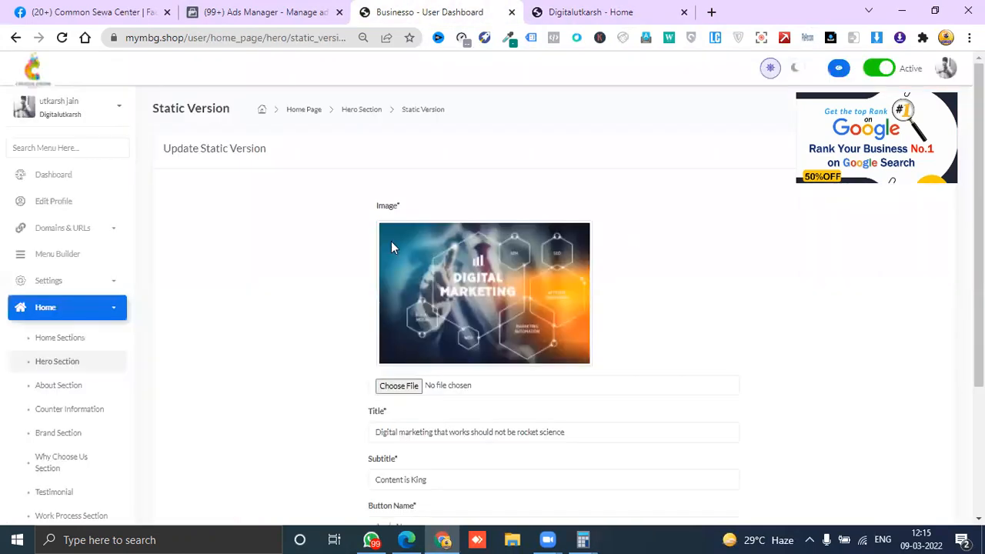
pyautogui.scroll(-2, 469, 401)
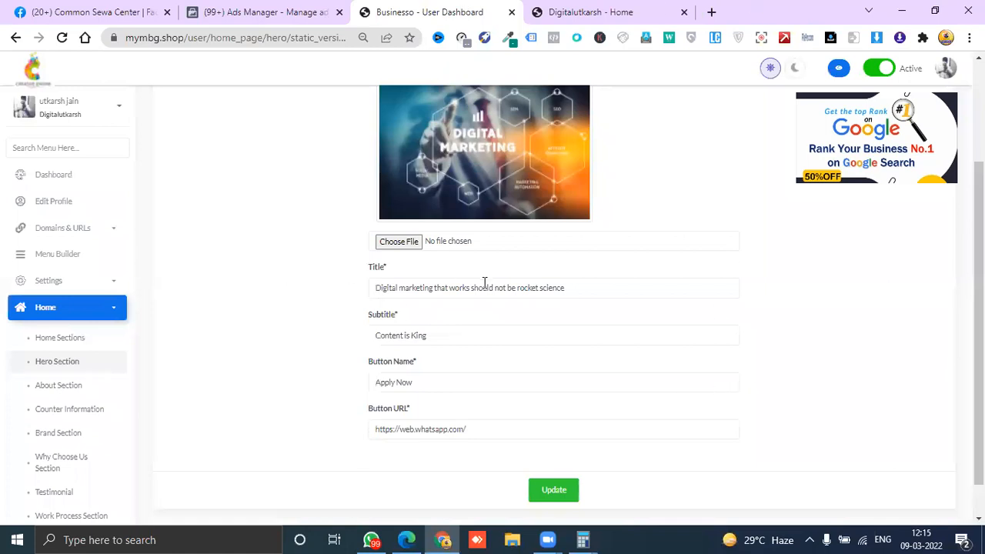
pyautogui.scroll(-1, 485, 284)
pyautogui.click(454, 245)
pyautogui.moveTo(580, 244); pyautogui.dragTo(300, 225)
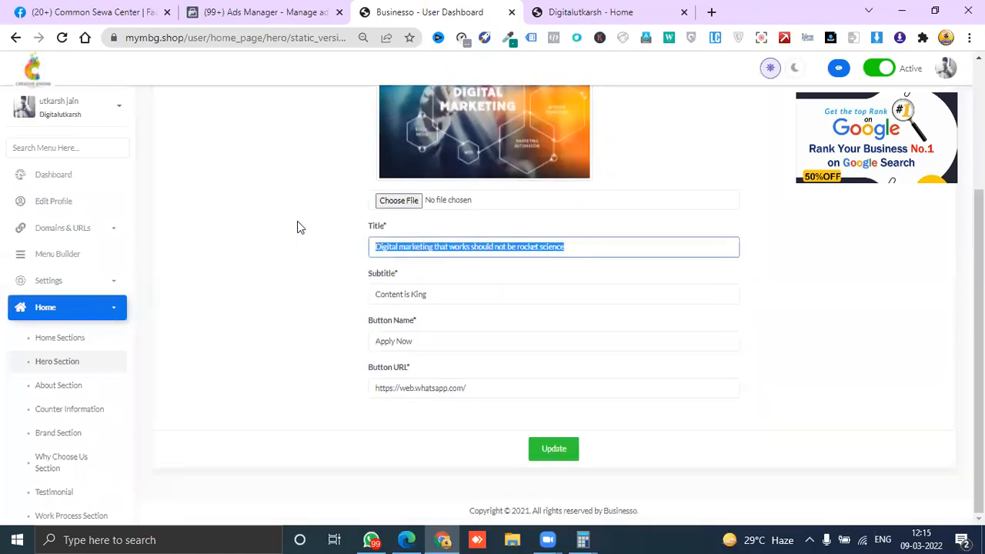
pyautogui.write('Ou')
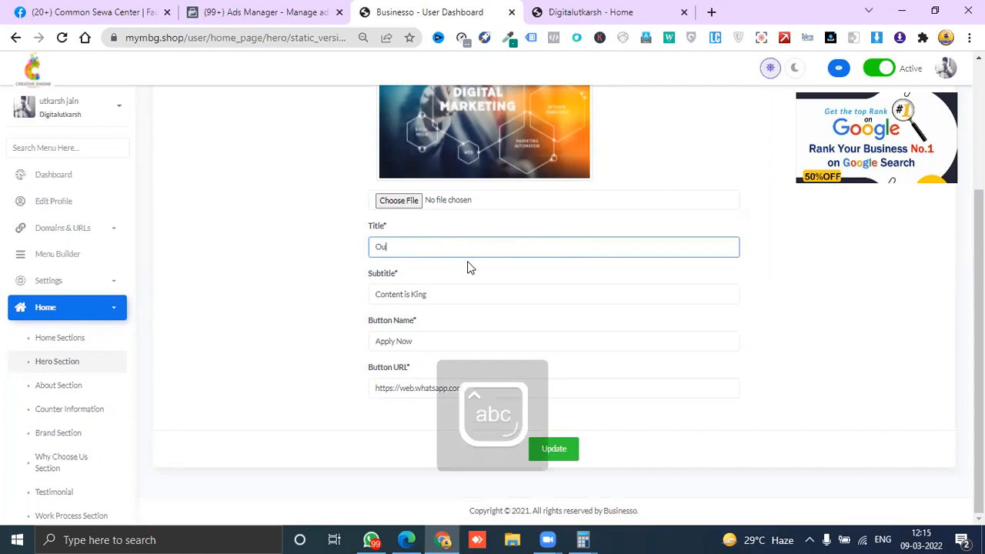
pyautogui.press('BackSpace')
pyautogui.press('BackSpace')
pyautogui.press('capslock')
pyautogui.write('D')
pyautogui.press('capslock')
pyautogui.write('igital Ut')
pyautogui.click(444, 295)
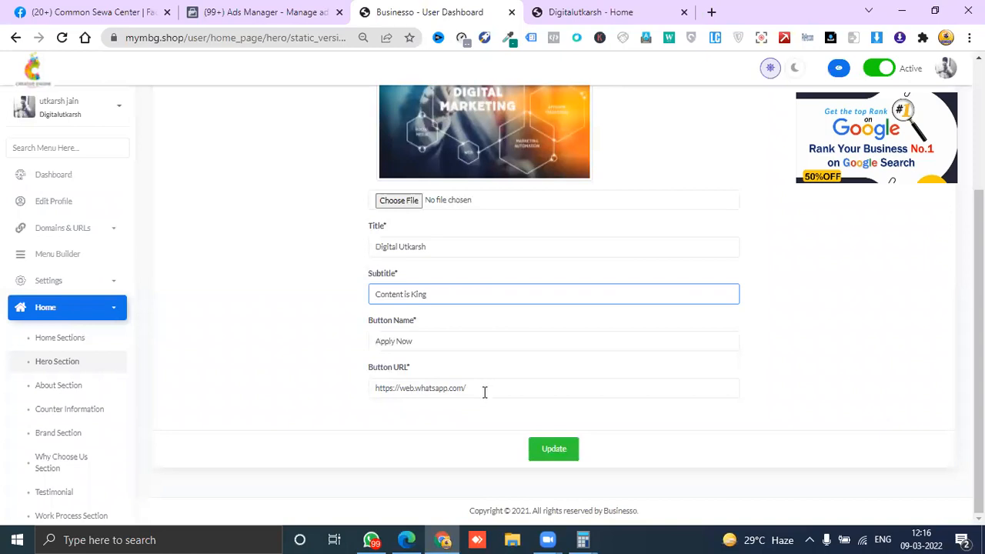
pyautogui.click(554, 449)
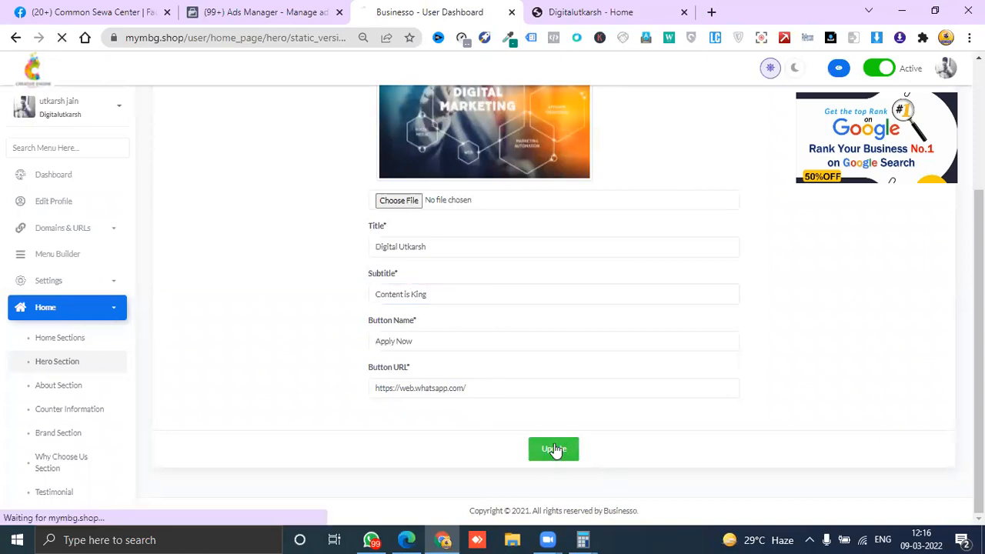
# Reload the live website, check the hero title and test where the Apply Now link leads
pyautogui.click(602, 11)
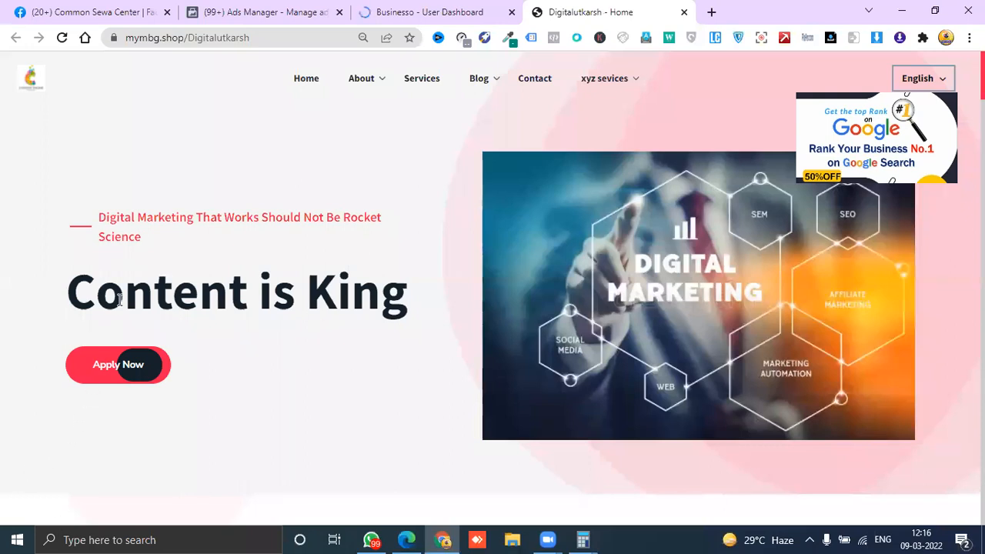
pyautogui.click(62, 37)
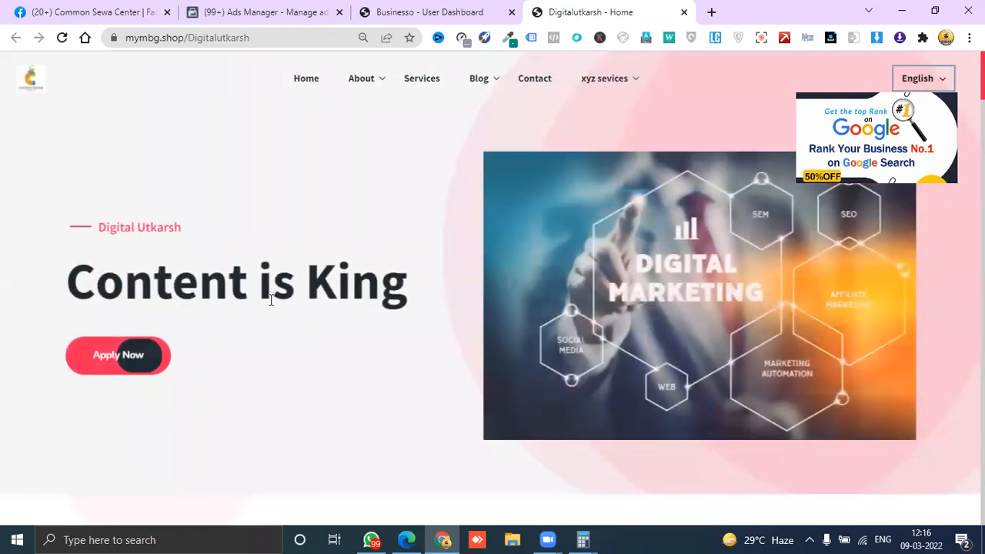
pyautogui.click(90, 372)
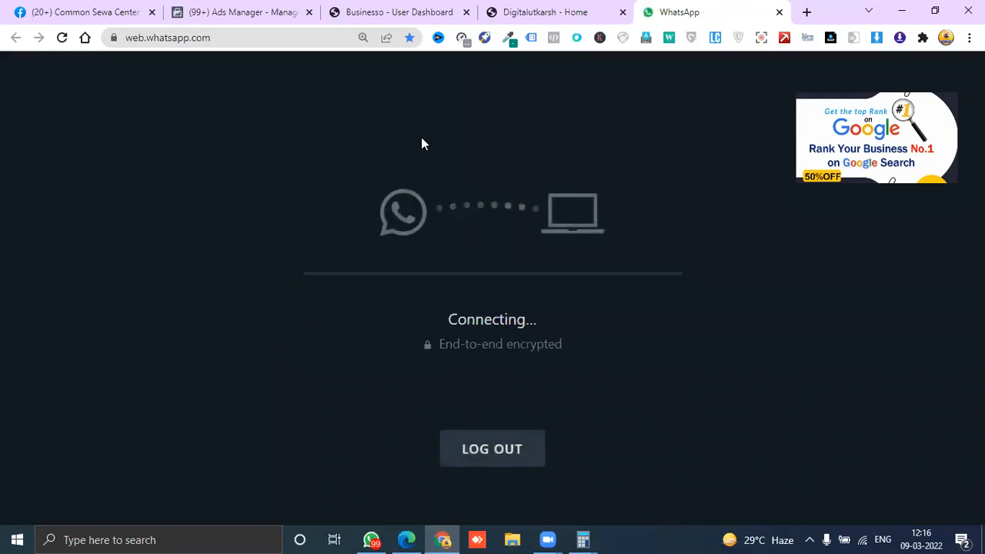
pyautogui.click(531, 12)
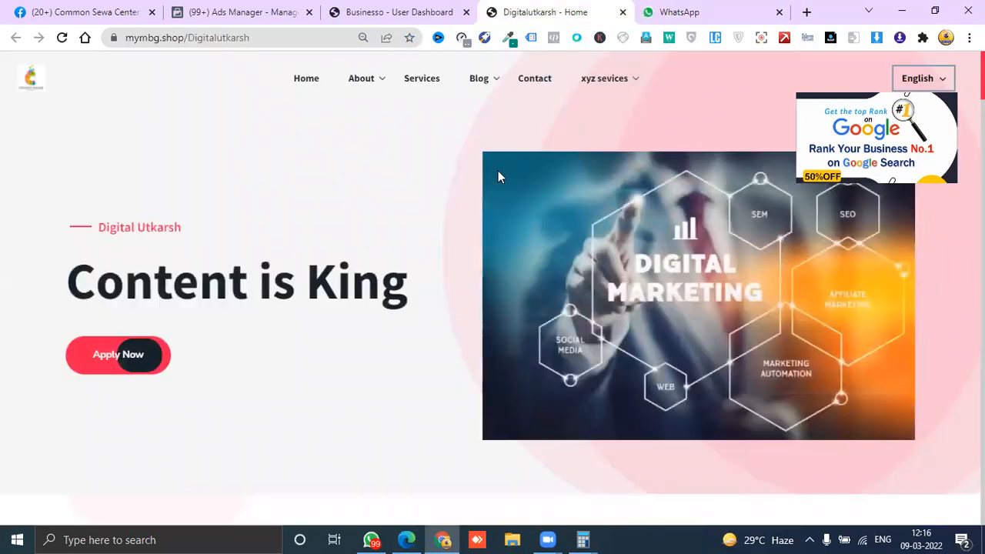
# Open the About Section in the dashboard and examine the About Us block on the live website
pyautogui.click(461, 8)
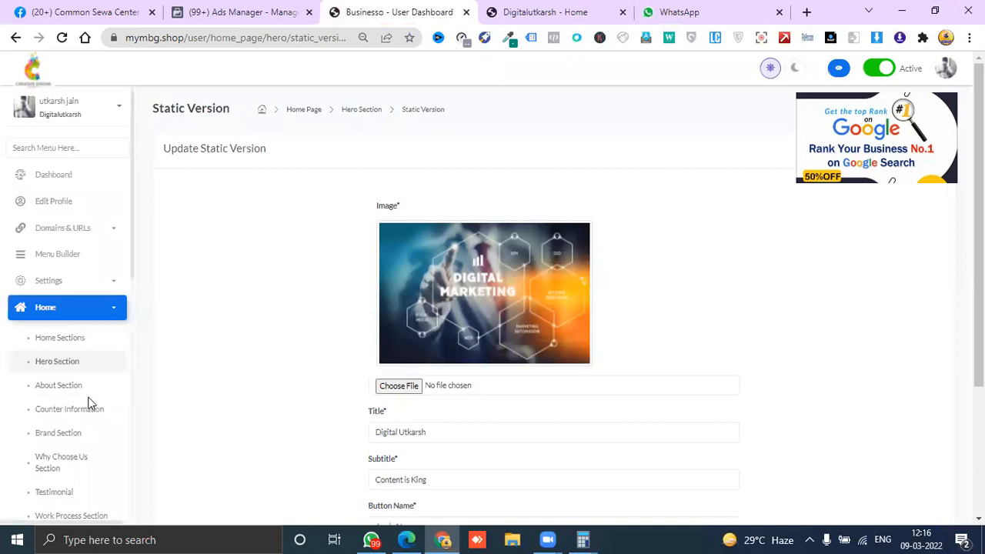
pyautogui.click(60, 387)
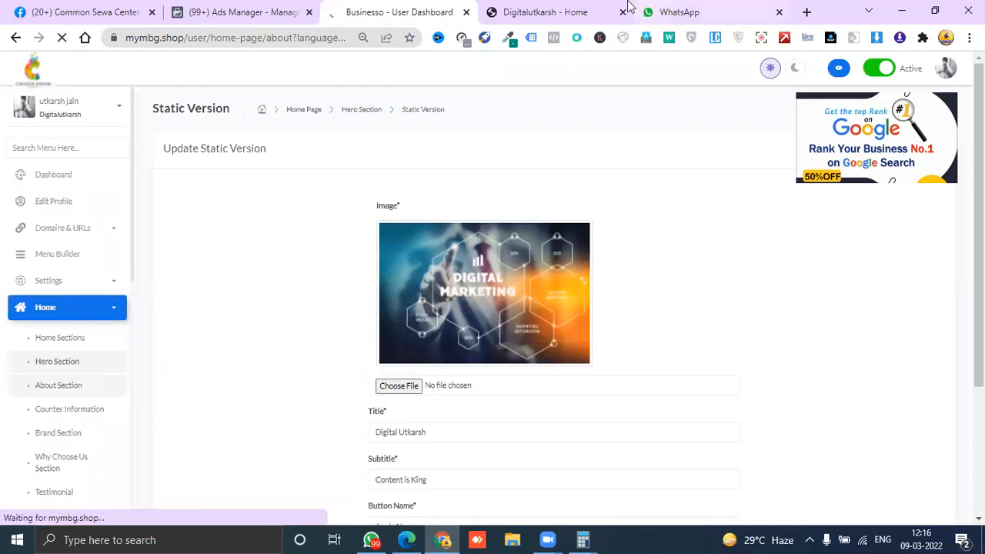
pyautogui.click(543, 13)
pyautogui.scroll(-12, 442, 336)
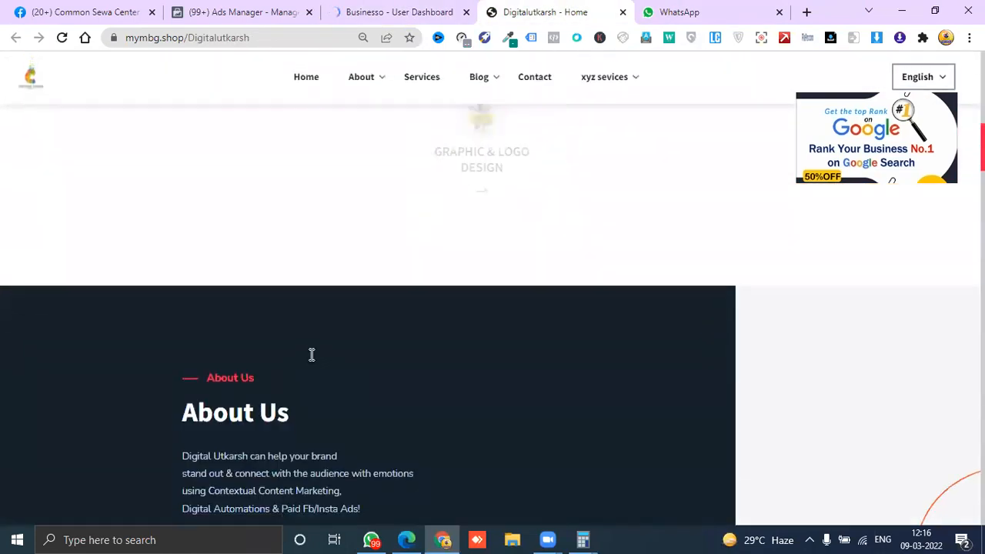
pyautogui.scroll(2, 285, 356)
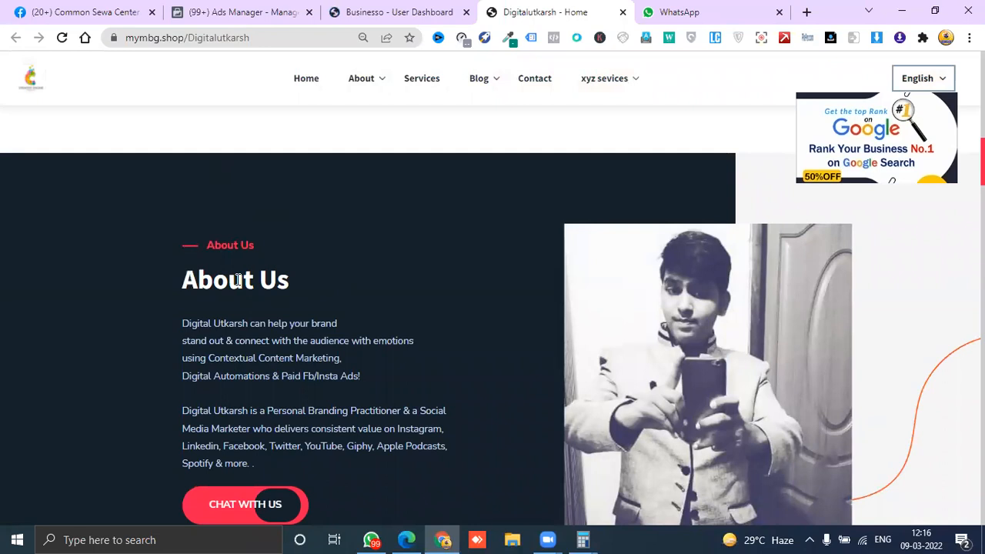
pyautogui.moveTo(201, 245); pyautogui.dragTo(308, 290)
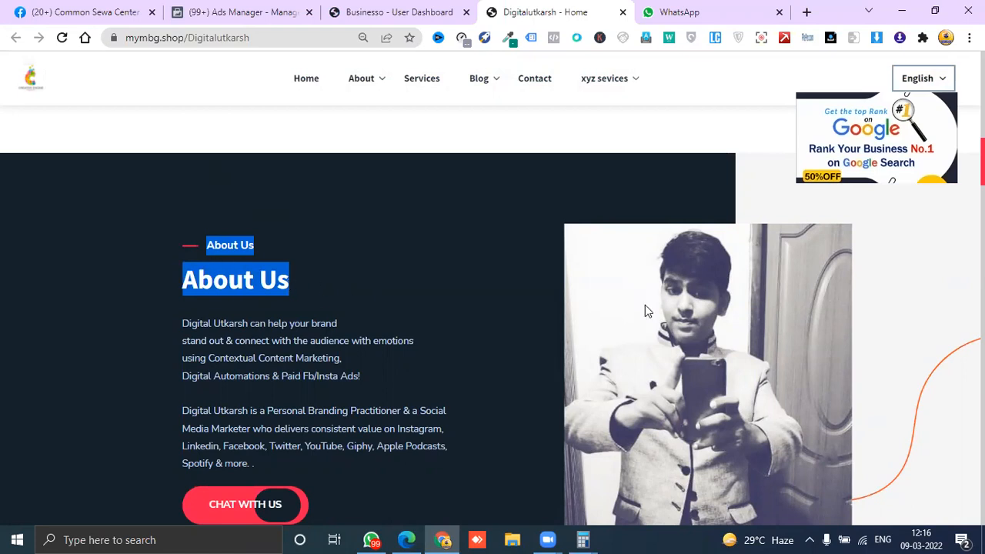
pyautogui.scroll(-2, 709, 356)
pyautogui.scroll(1, 708, 344)
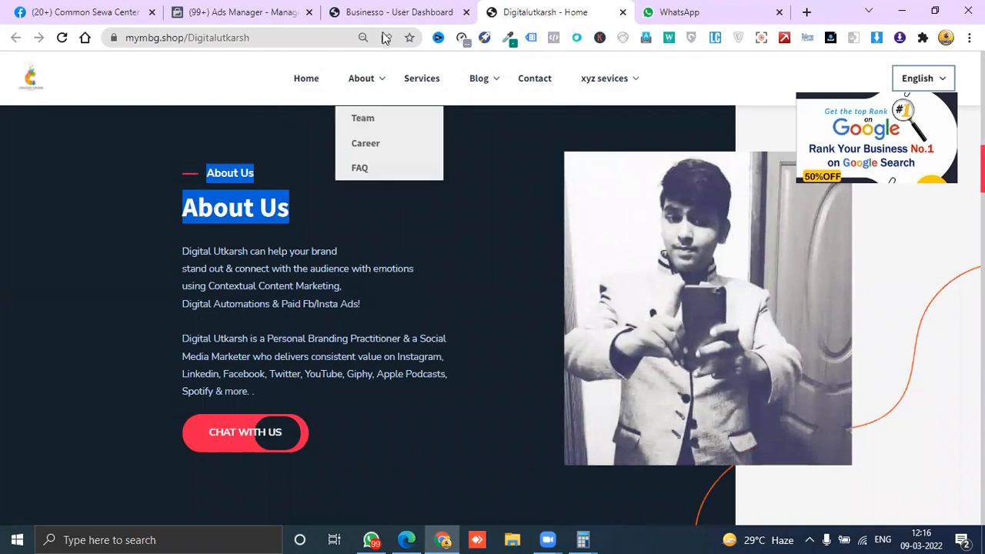
# Review the About Section's content and button text in the dashboard, update the section and return to the live website
pyautogui.click(407, 12)
pyautogui.scroll(-4, 316, 433)
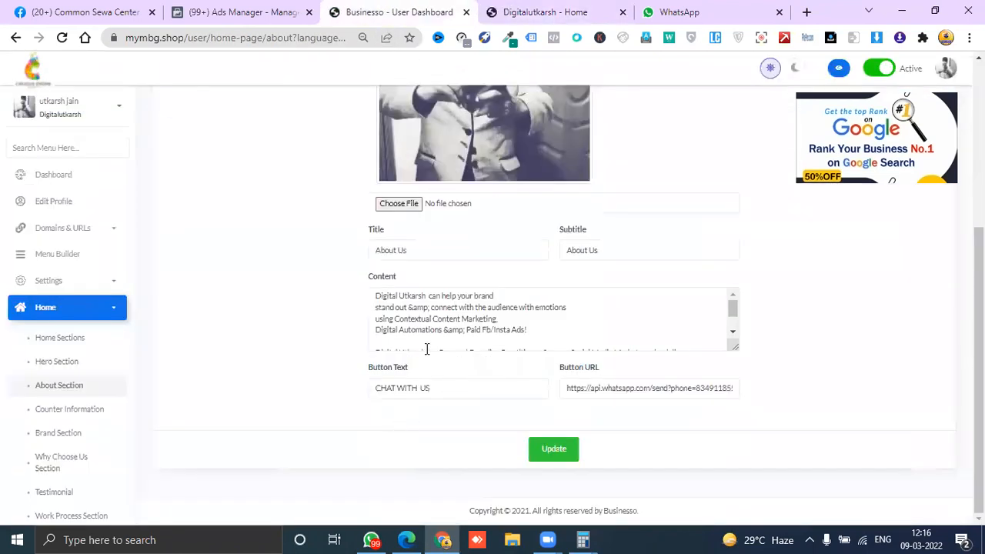
pyautogui.moveTo(454, 392); pyautogui.dragTo(367, 396)
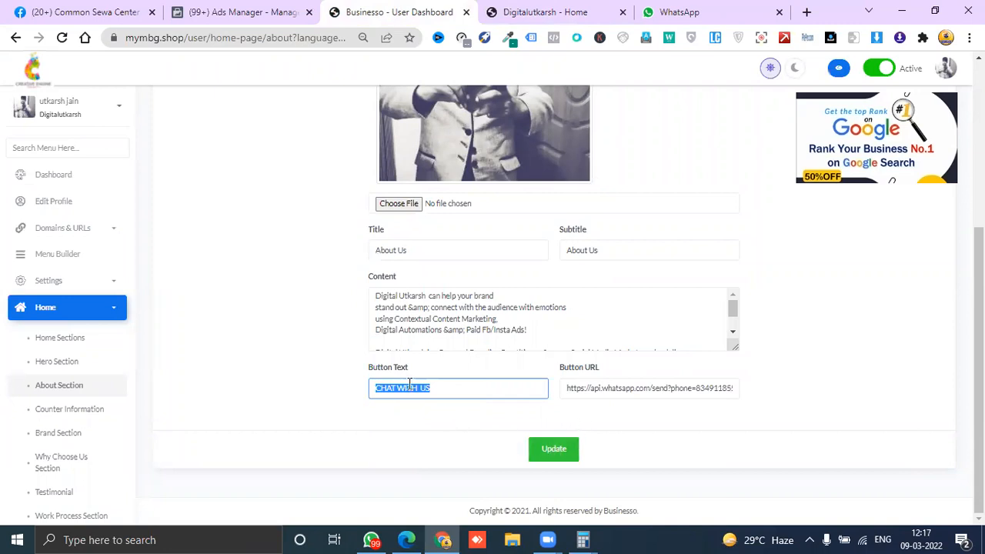
pyautogui.click(564, 451)
pyautogui.click(561, 10)
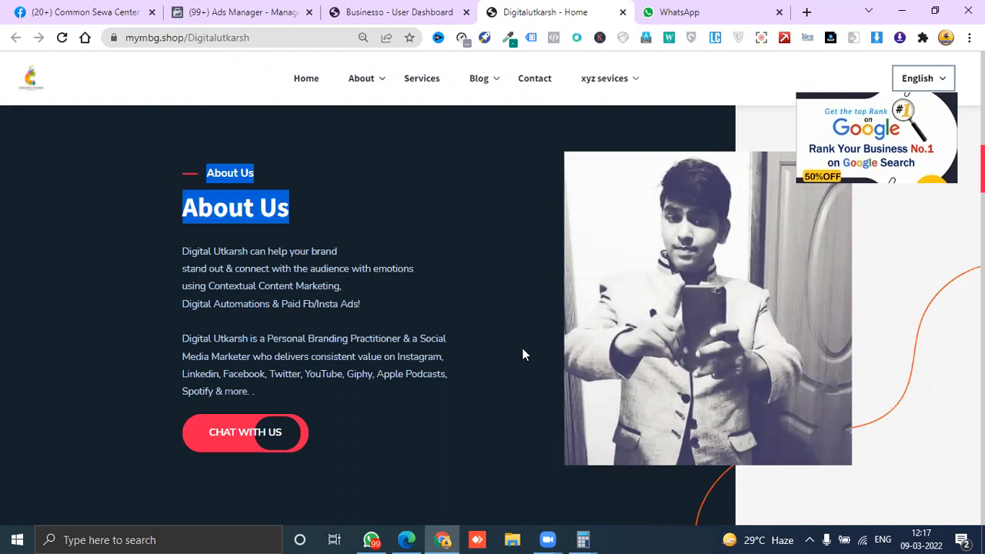
# Start a new counter in Counter Information with English as the language and the Amazon "a" icon
pyautogui.click(377, 10)
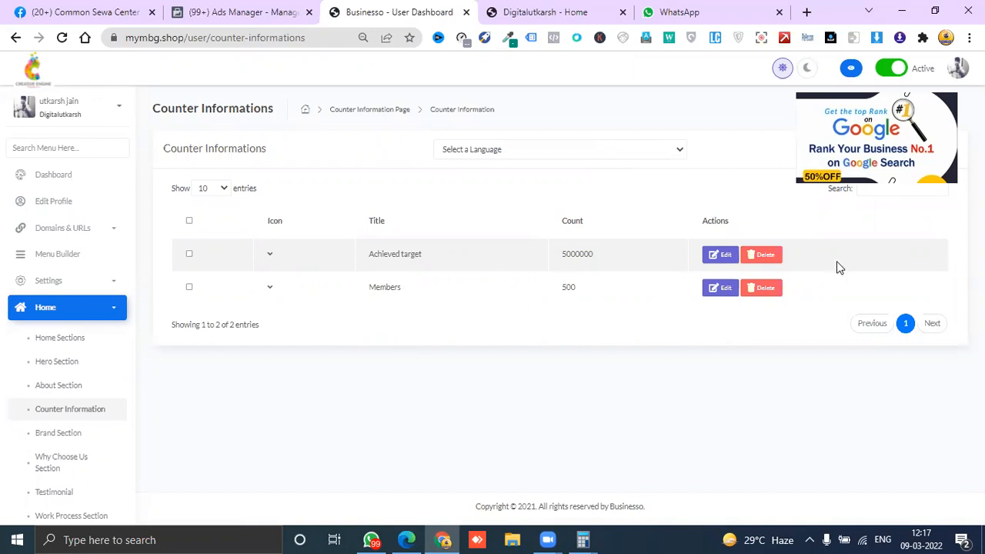
pyautogui.click(928, 147)
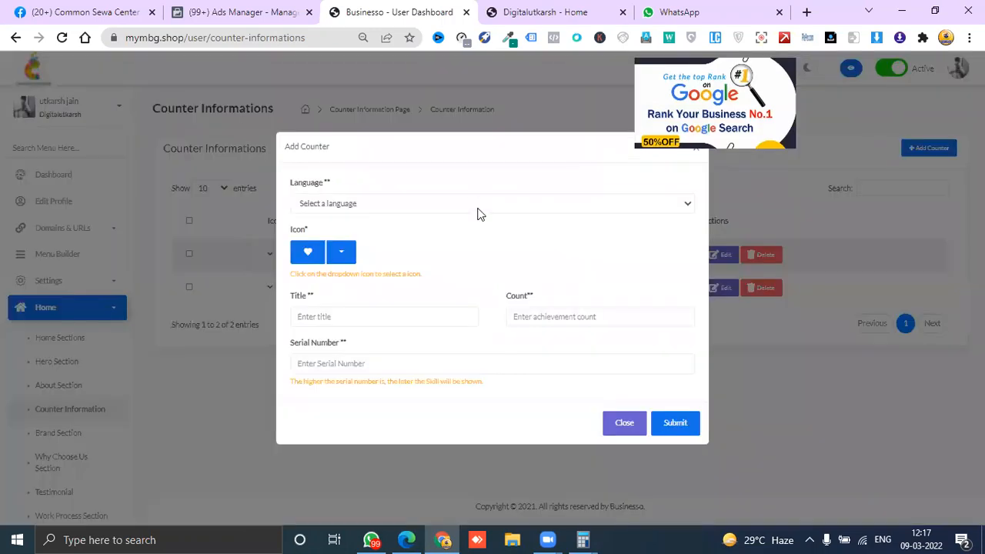
pyautogui.click(477, 205)
pyautogui.click(469, 230)
pyautogui.click(341, 256)
pyautogui.scroll(-2, 371, 377)
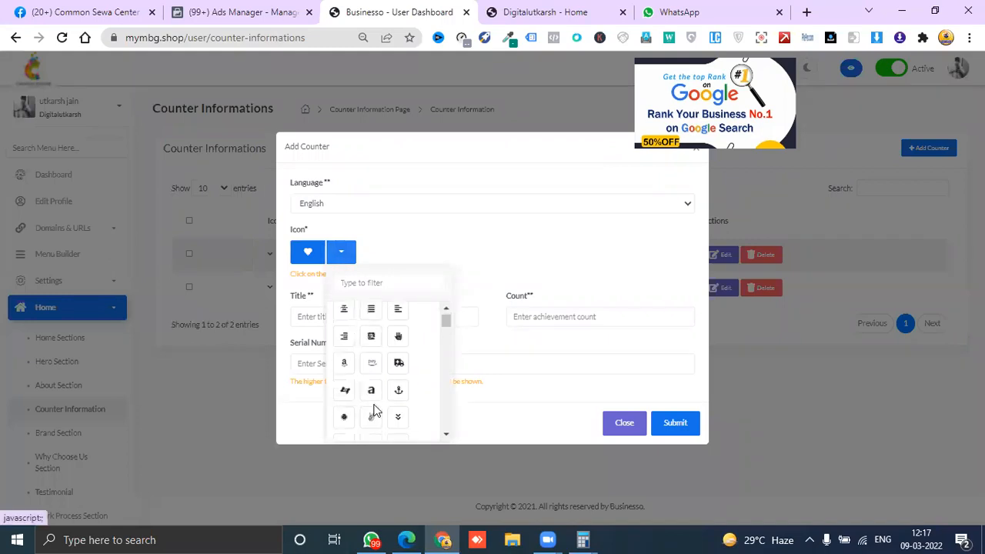
pyautogui.click(372, 389)
# Give the new counter the title "Out Clients", count 5000 and serial number 3, and submit it
pyautogui.click(316, 323)
pyautogui.write('Out')
pyautogui.press('capslock')
pyautogui.press('capslock')
pyautogui.write('t Clients')
pyautogui.click(546, 322)
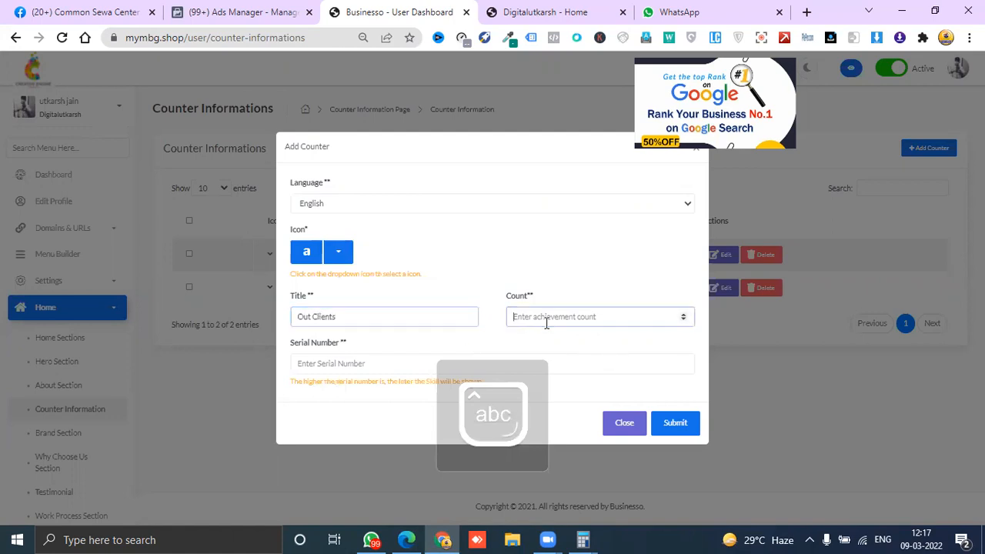
pyautogui.write('5000')
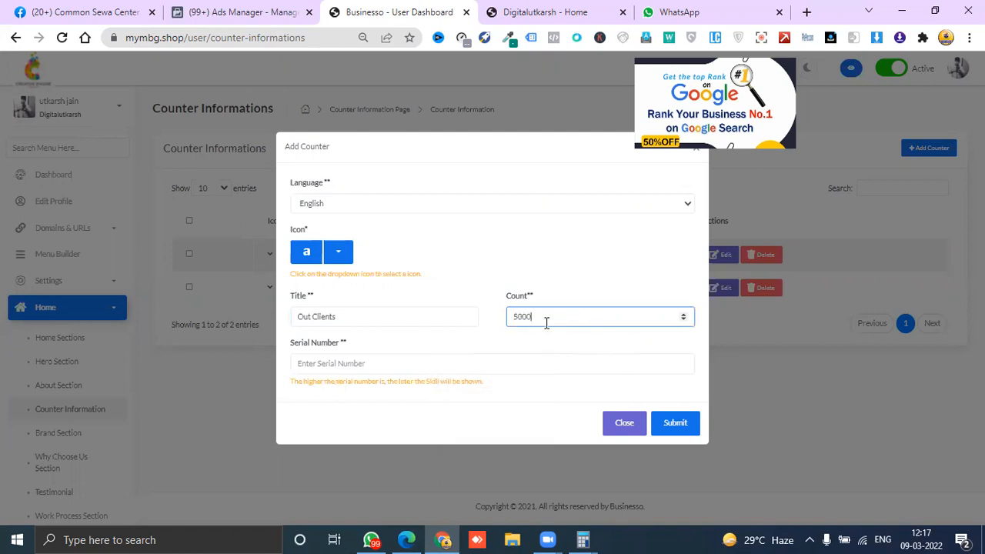
pyautogui.click(511, 360)
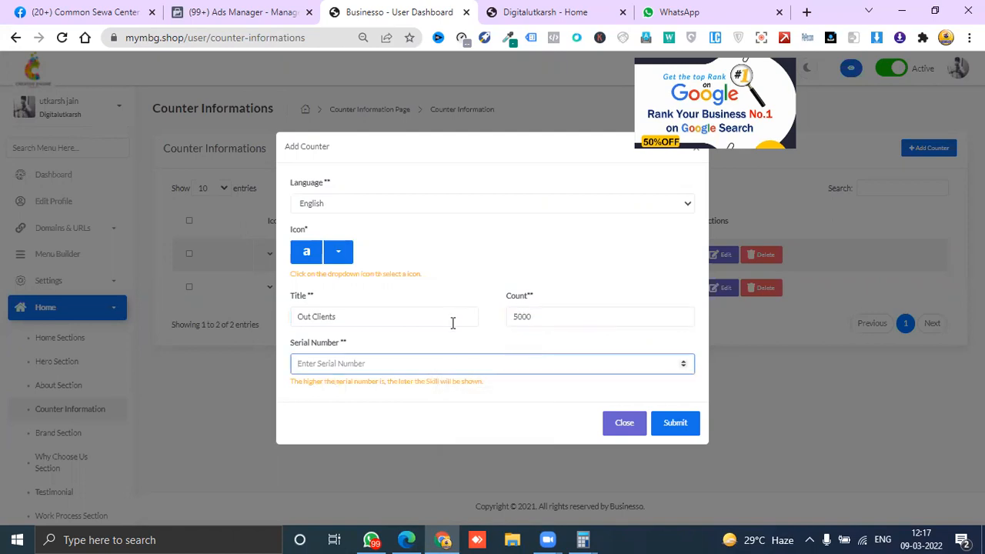
pyautogui.write('3')
pyautogui.click(680, 431)
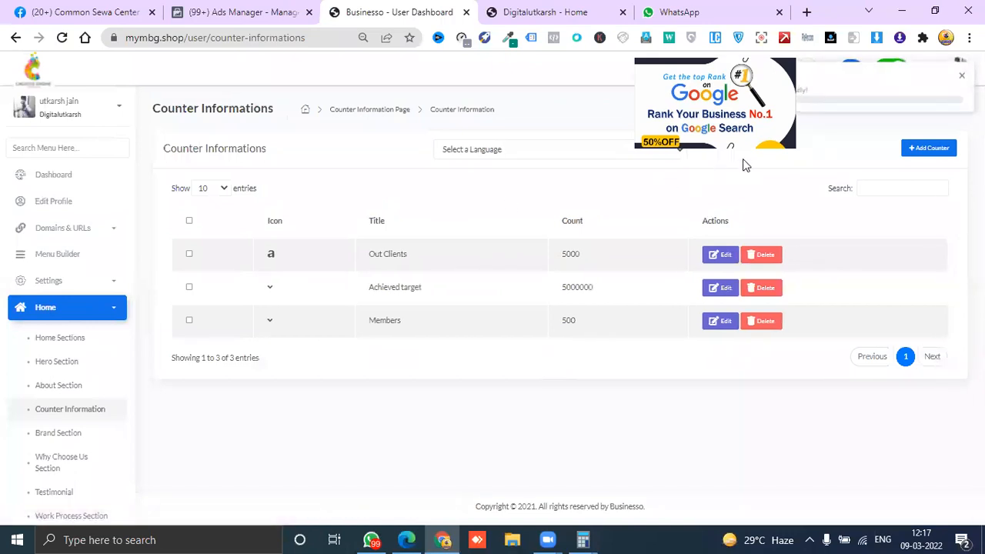
# Start another counter, set its language to English and open its icon choices
pyautogui.click(911, 153)
pyautogui.click(437, 203)
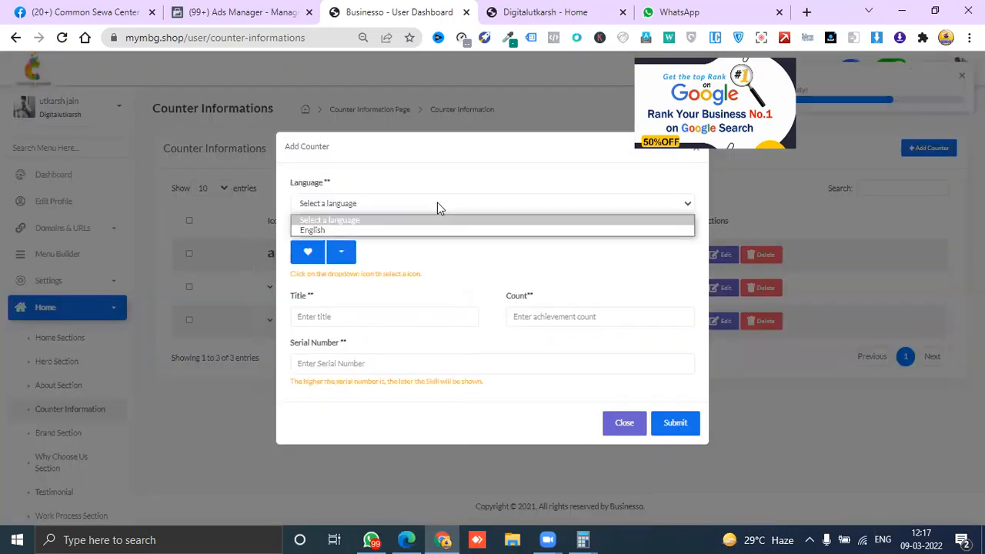
pyautogui.click(390, 239)
pyautogui.click(331, 261)
pyautogui.click(352, 205)
pyautogui.click(342, 229)
pyautogui.click(346, 255)
# Enter "Our Postive Reviews" in the icon filter and copy that text
pyautogui.click(388, 284)
pyautogui.press('capslock')
pyautogui.write('O')
pyautogui.press('capslock')
pyautogui.write('ur')
pyautogui.press('capslock')
pyautogui.write('P')
pyautogui.press('capslock')
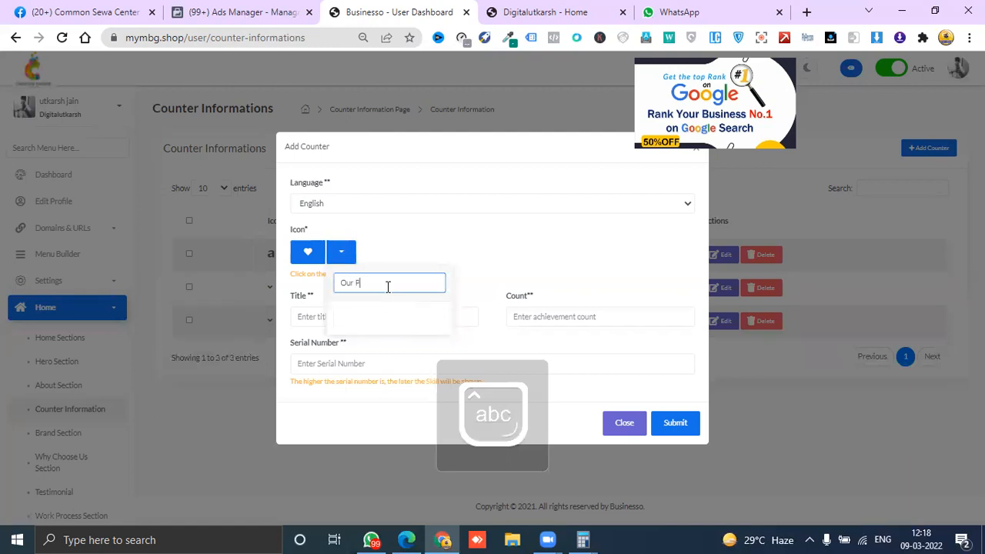
pyautogui.write('ostive')
pyautogui.press('capslock')
pyautogui.write('R')
pyautogui.press('capslock')
pyautogui.write('eviews')
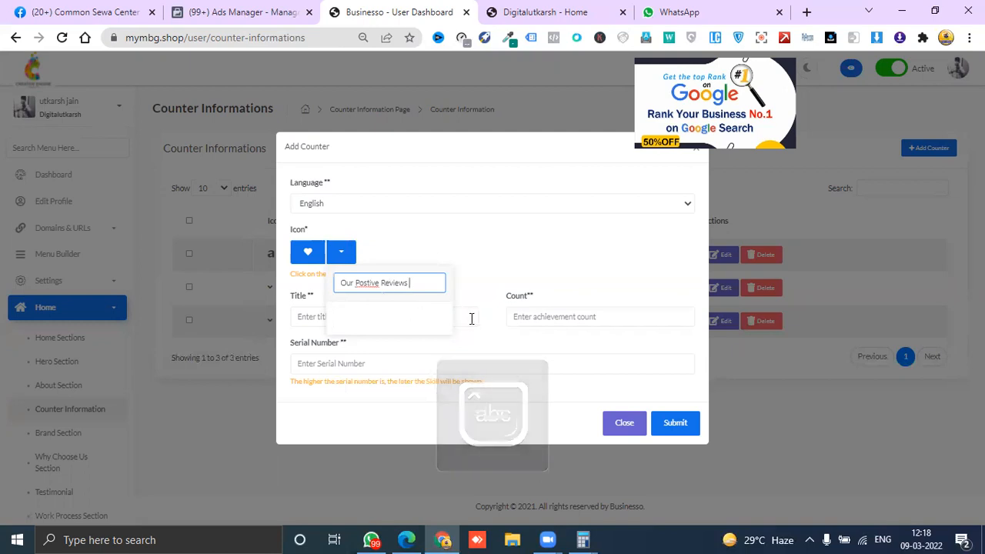
pyautogui.click(431, 322)
pyautogui.click(343, 259)
pyautogui.hotkey('ctrl', 'a')
pyautogui.hotkey('ctrl', 'c')
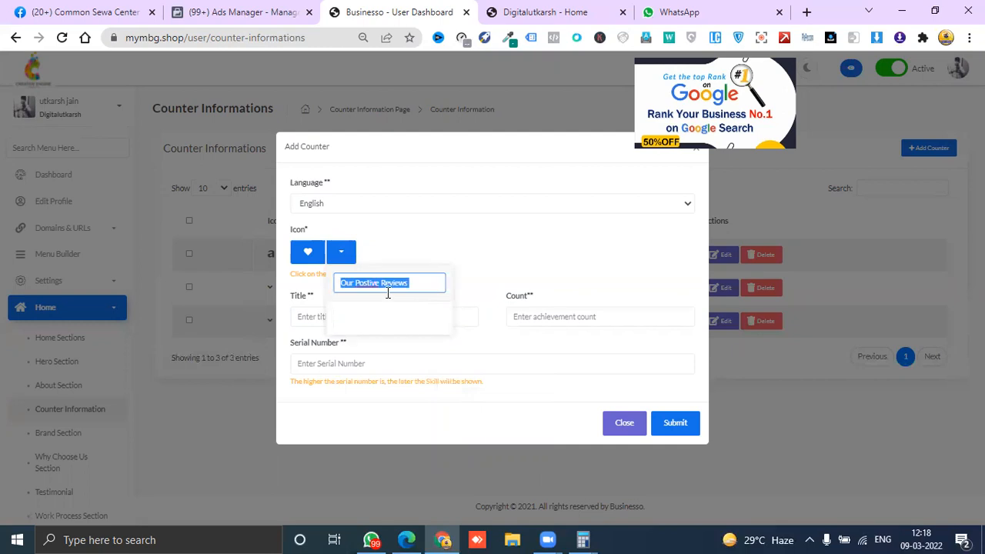
# Replace the icon filter text with "smil" and choose the first smiley icon for the counter
pyautogui.press('BackSpace')
pyautogui.write('smilk')
pyautogui.press('BackSpace')
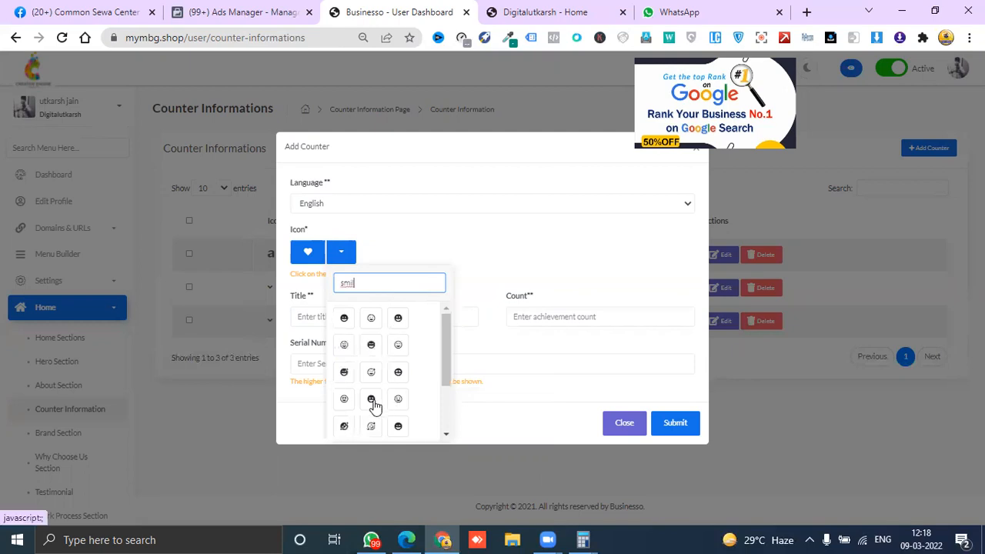
pyautogui.click(346, 317)
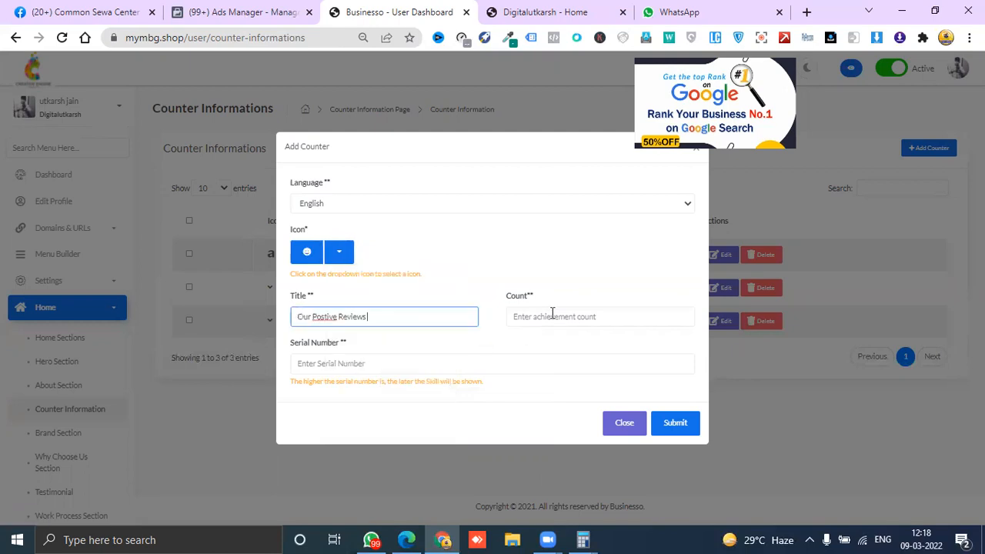
# Give the "Our Postive Reviews" counter a count of 3000 and serial number 4, and submit it
pyautogui.click(552, 313)
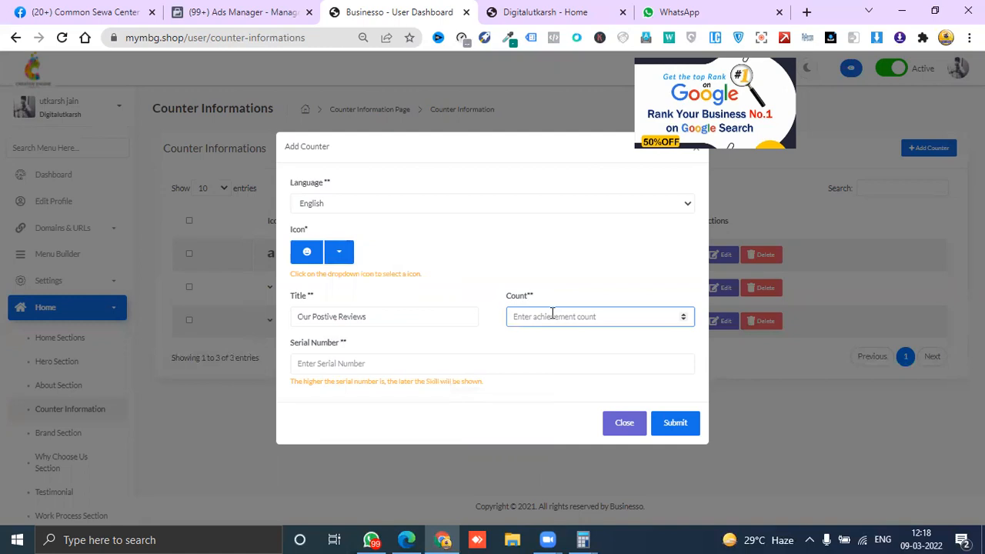
pyautogui.write('3000')
pyautogui.click(460, 367)
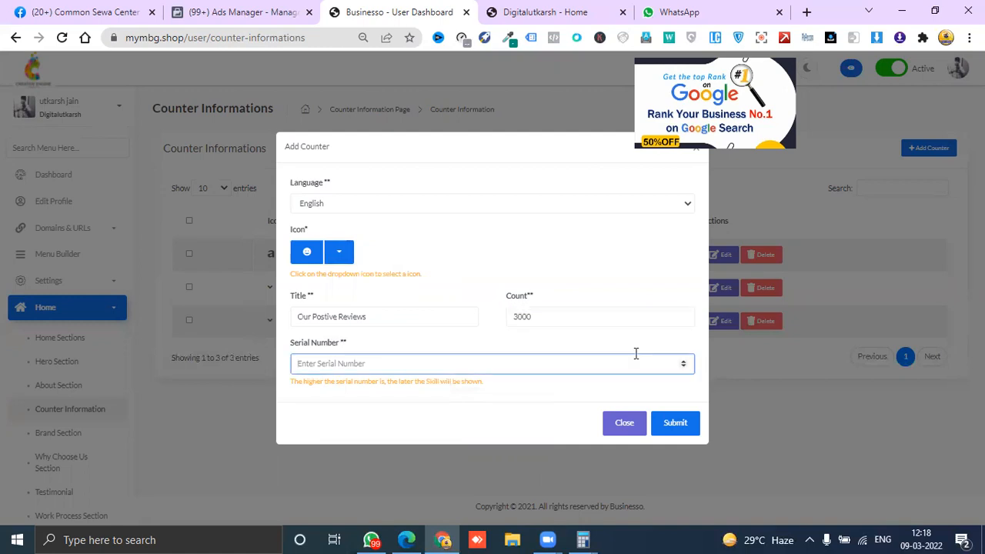
pyautogui.write('4')
pyautogui.press('Return')
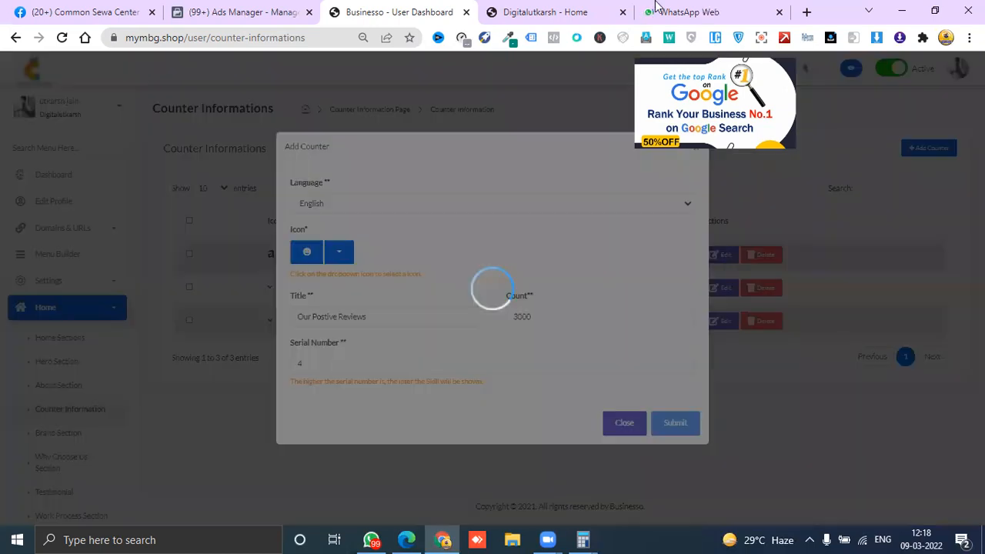
# Check the counters in the Success section of the live Digitalutkarsh home page
pyautogui.hotkey('ctrl', 'Tab')
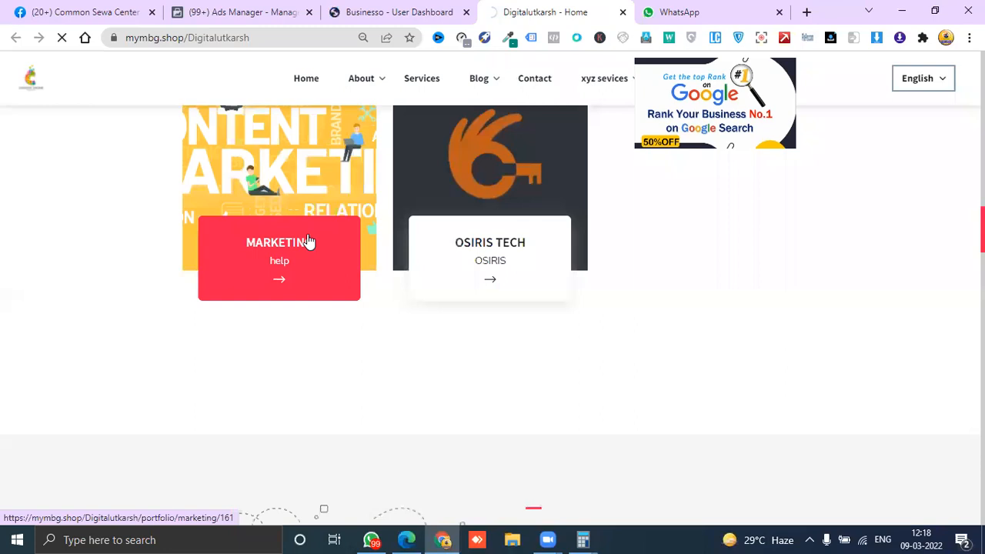
pyautogui.scroll(-9, 310, 246)
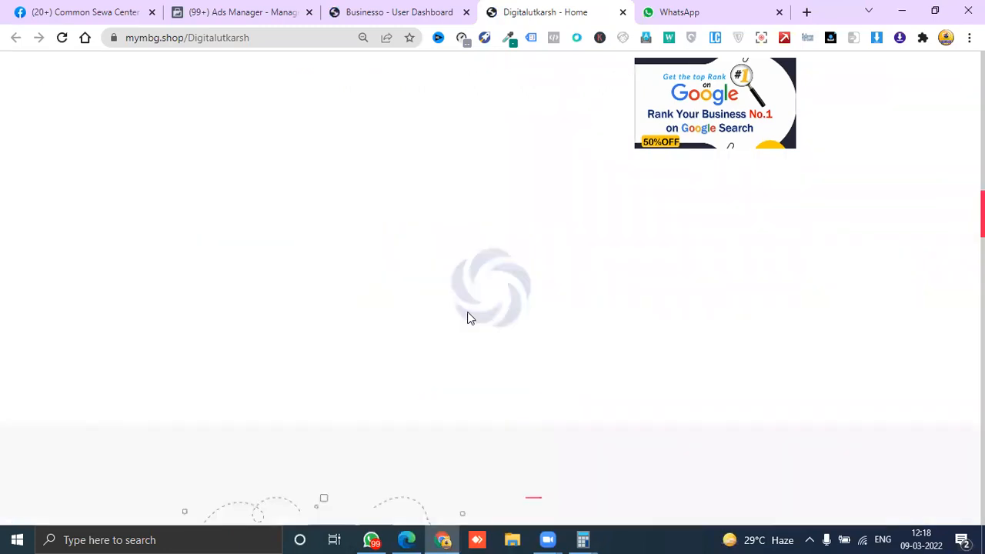
pyautogui.scroll(-6, 468, 316)
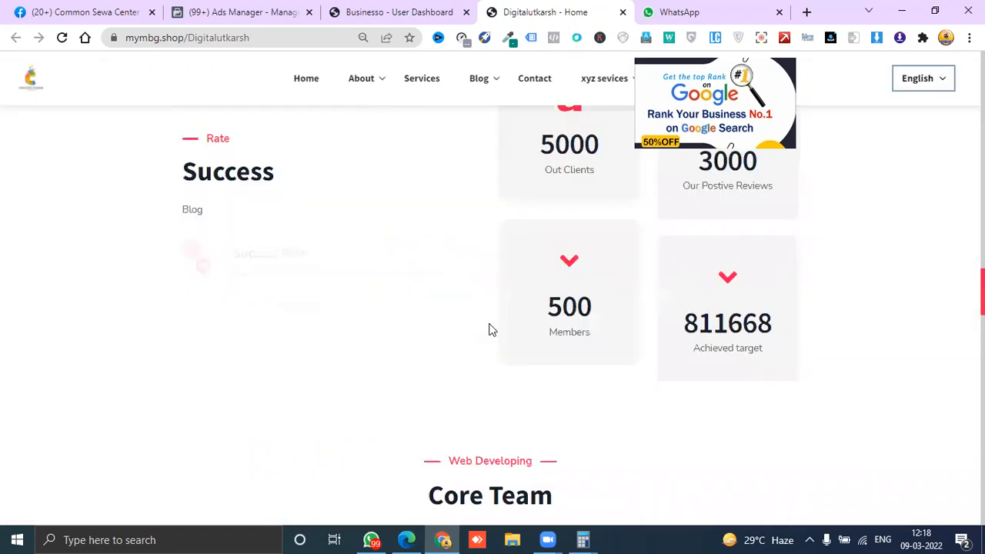
pyautogui.scroll(2, 696, 275)
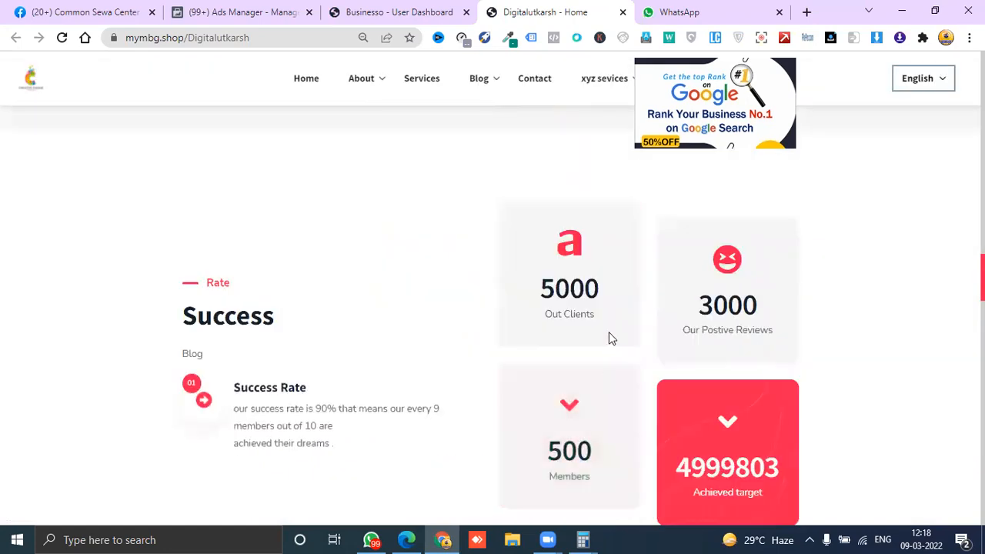
# Start a new brand in the dashboard's Brand Section, using "WhatsApp Image 2022-03-08 at 12.10.35 PM.jpeg" as its image
pyautogui.click(370, 8)
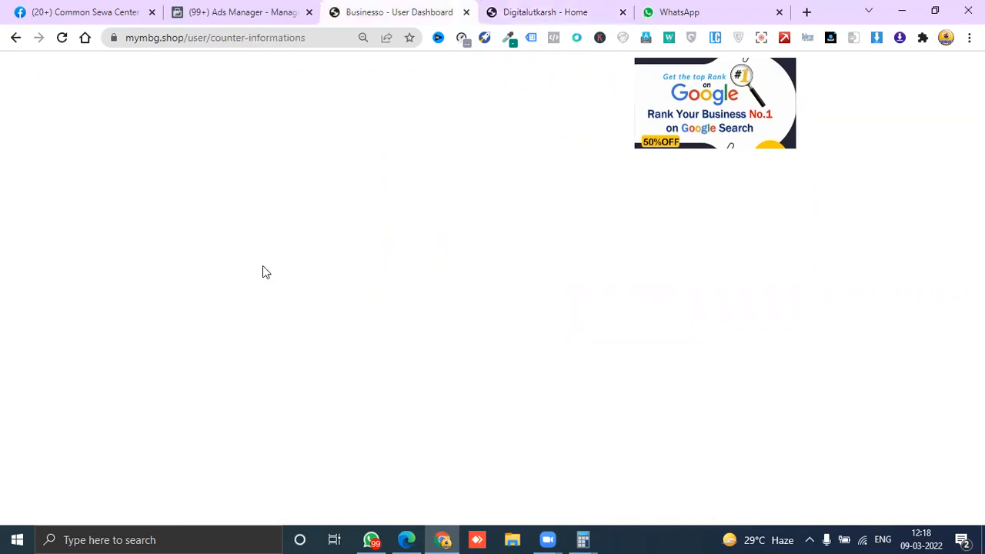
pyautogui.scroll(-1, 38, 414)
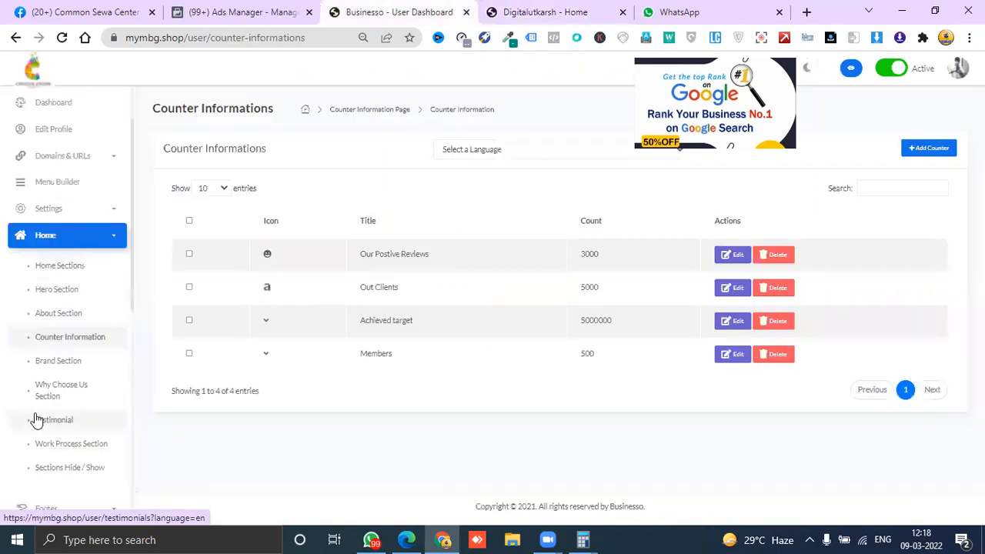
pyautogui.click(67, 374)
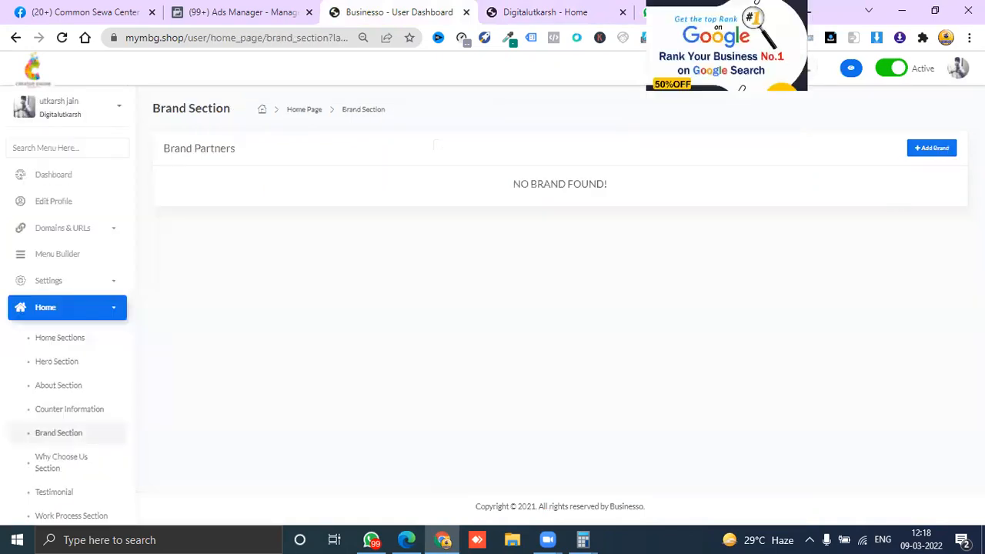
pyautogui.click(931, 150)
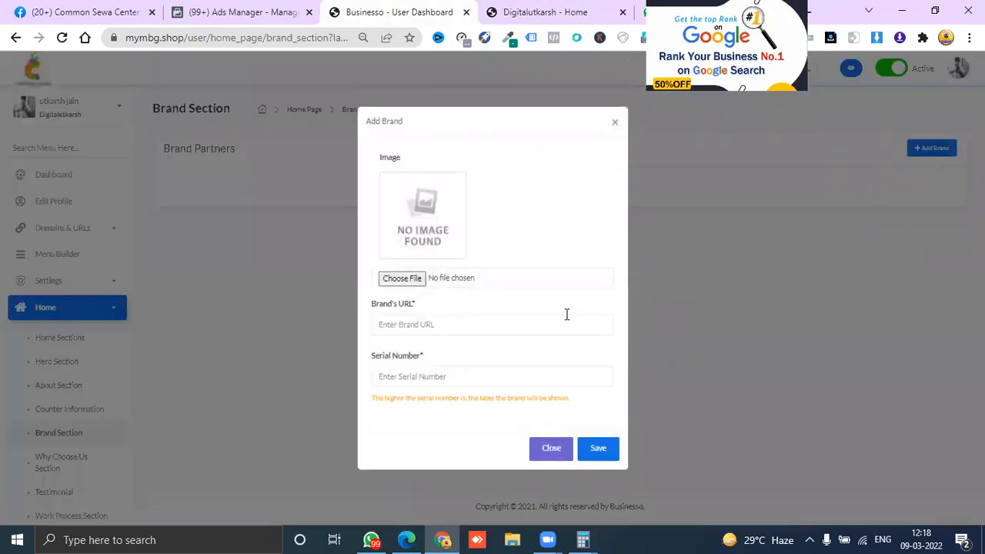
pyautogui.click(400, 282)
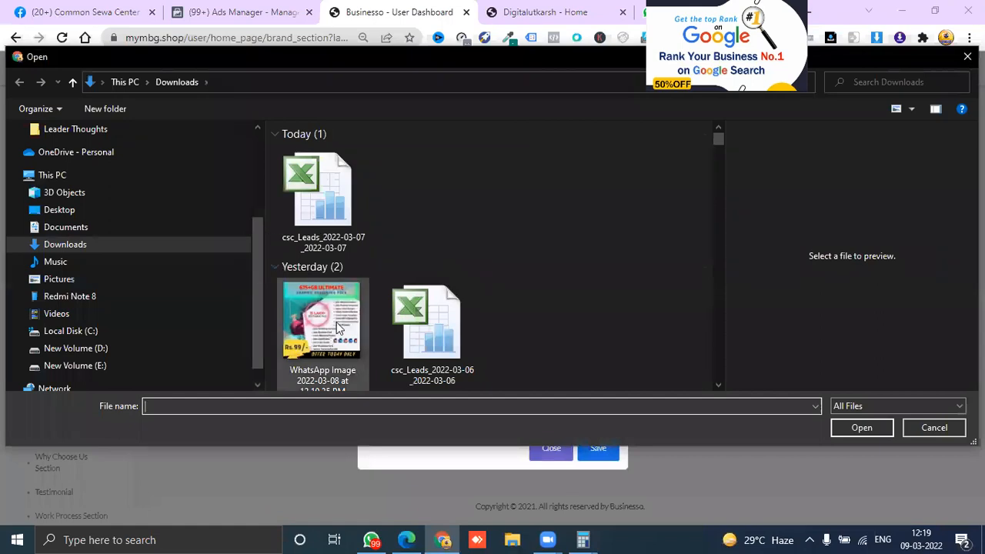
pyautogui.click(338, 325)
pyautogui.click(850, 424)
# Paste "Our Postive Reviews" as the brand's URL, set its serial number to 1, and save the brand
pyautogui.scroll(-1, 493, 377)
pyautogui.click(461, 367)
pyautogui.hotkey('ctrl', 'v')
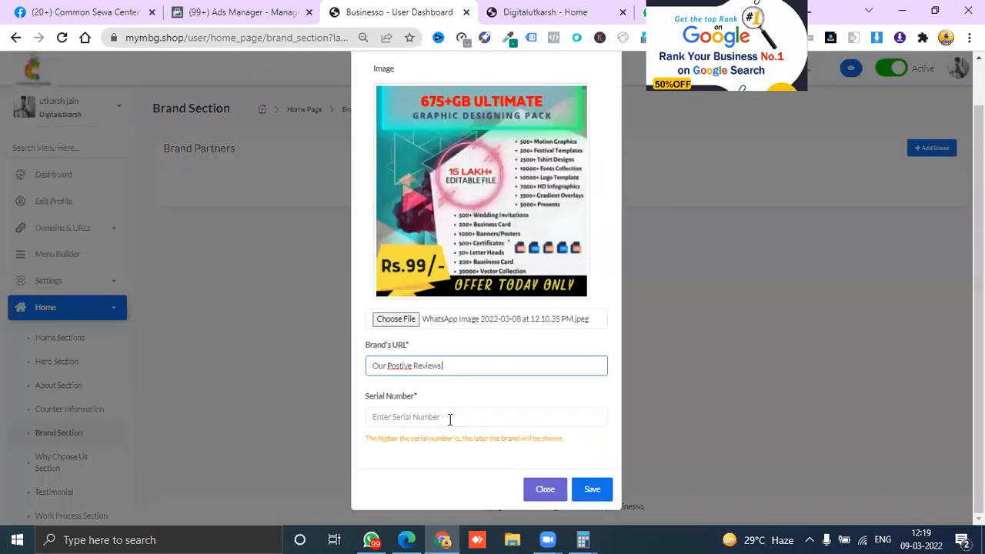
pyautogui.click(450, 417)
pyautogui.write('1')
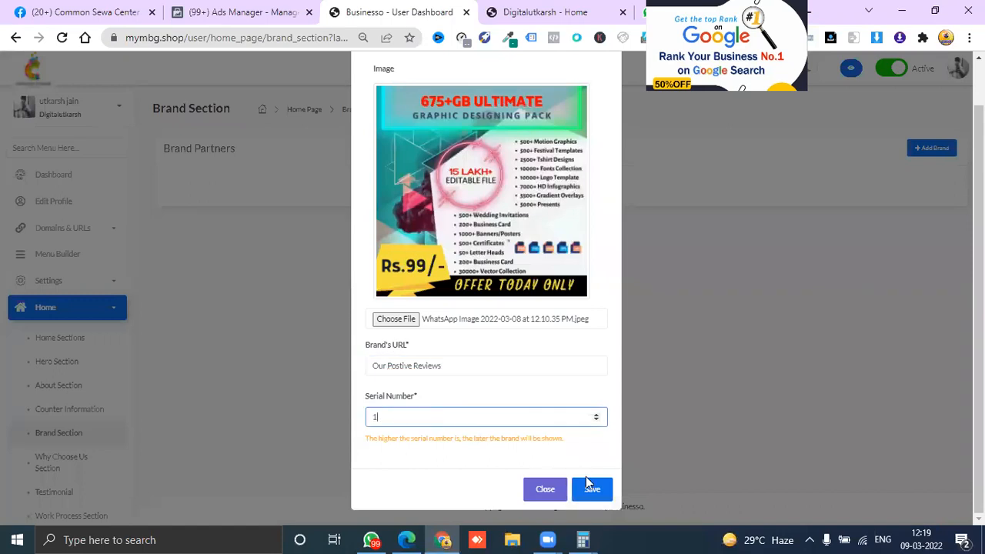
pyautogui.click(596, 491)
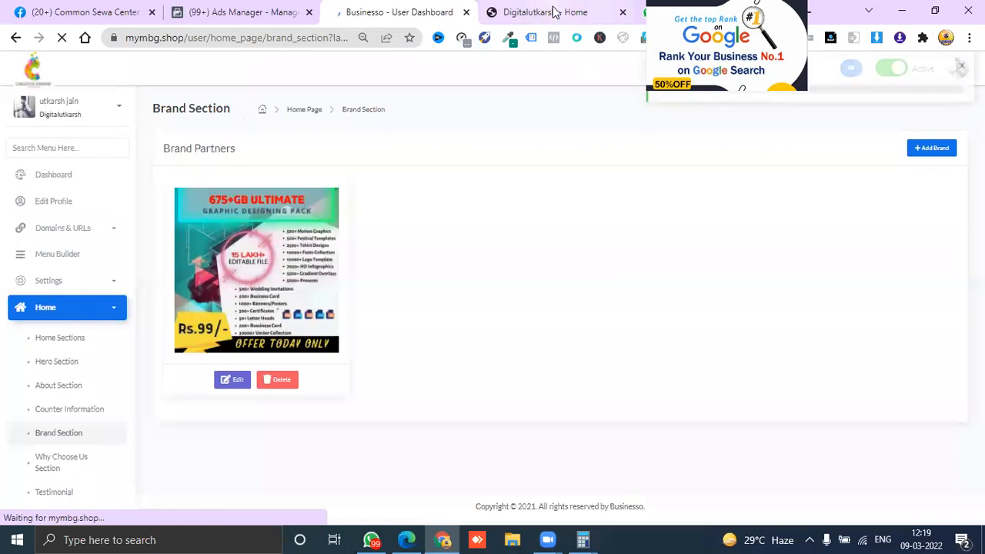
# Look through the live Digitalutkarsh home page for the new brand partner image
pyautogui.click(553, 11)
pyautogui.scroll(-15, 539, 307)
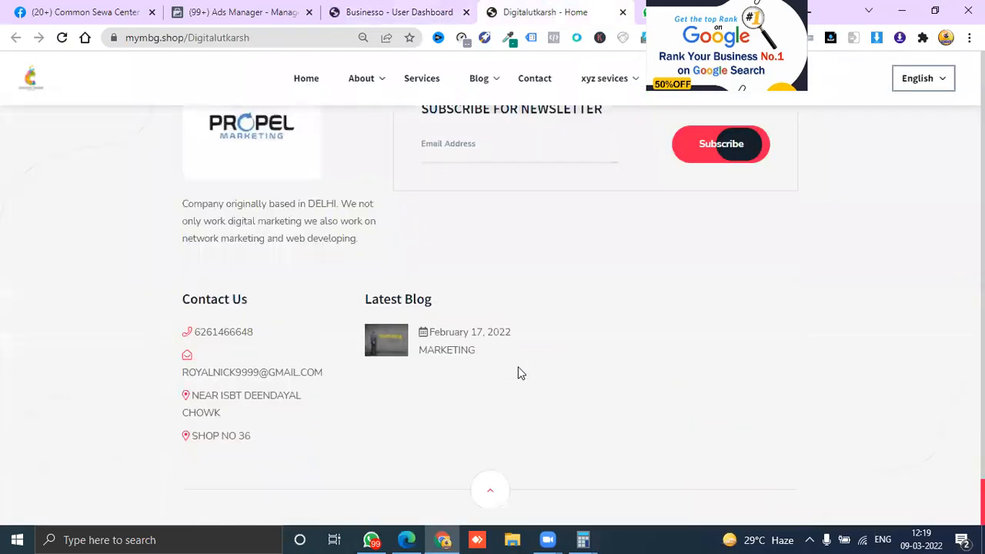
pyautogui.scroll(10, 519, 368)
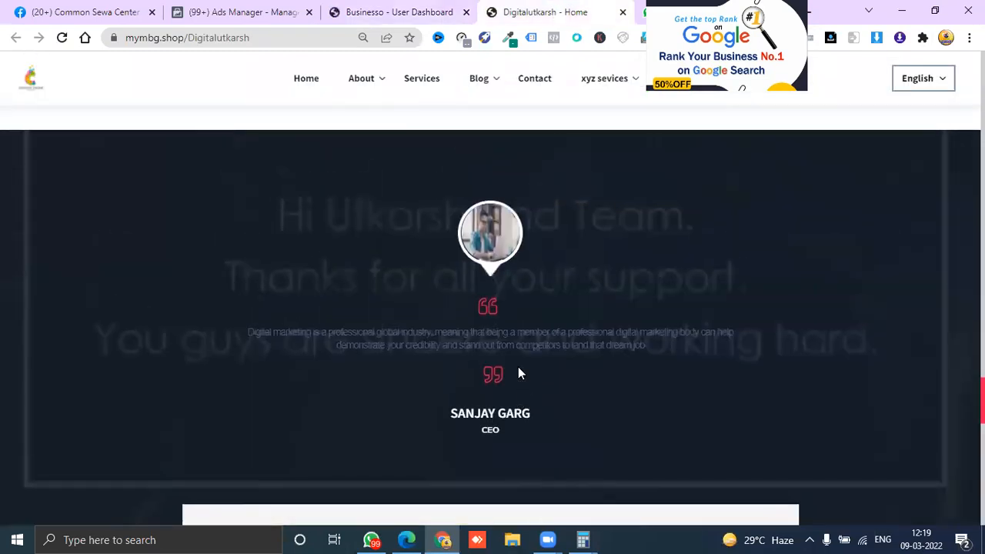
pyautogui.scroll(10, 518, 370)
pyautogui.scroll(3, 518, 366)
pyautogui.scroll(-15, 519, 367)
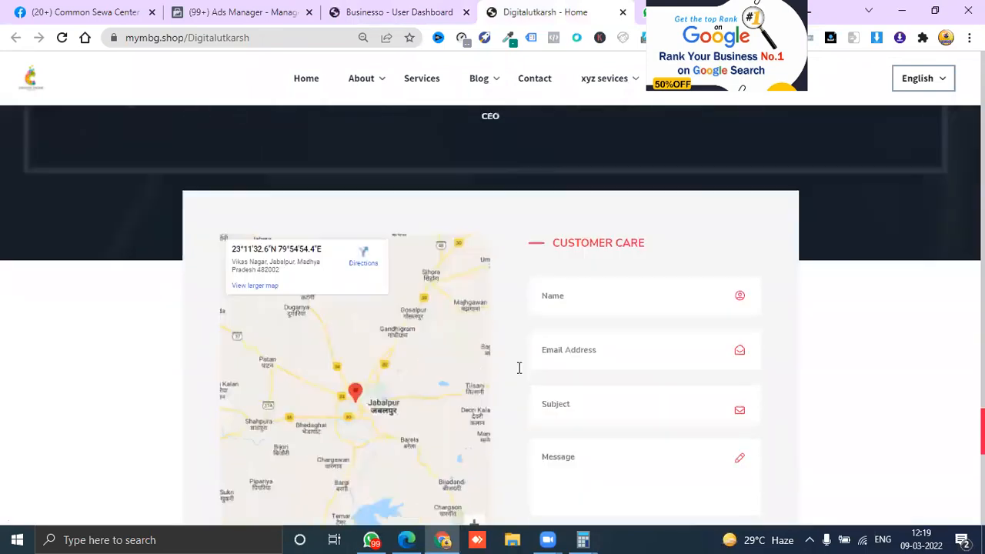
pyautogui.scroll(-10, 519, 368)
# Review the Why Choose Us Section's title, text, button and video fields in the dashboard, and update the section
pyautogui.click(399, 11)
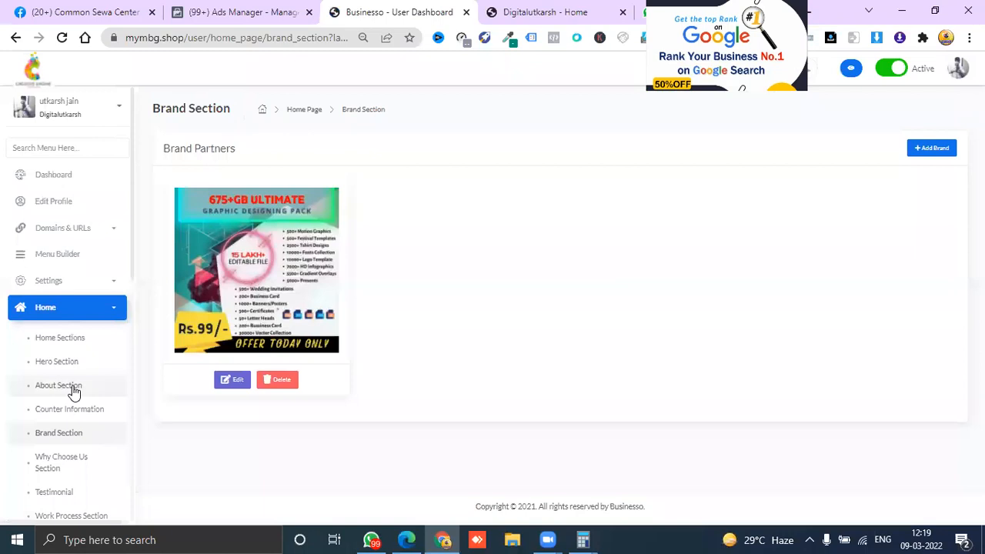
pyautogui.click(65, 469)
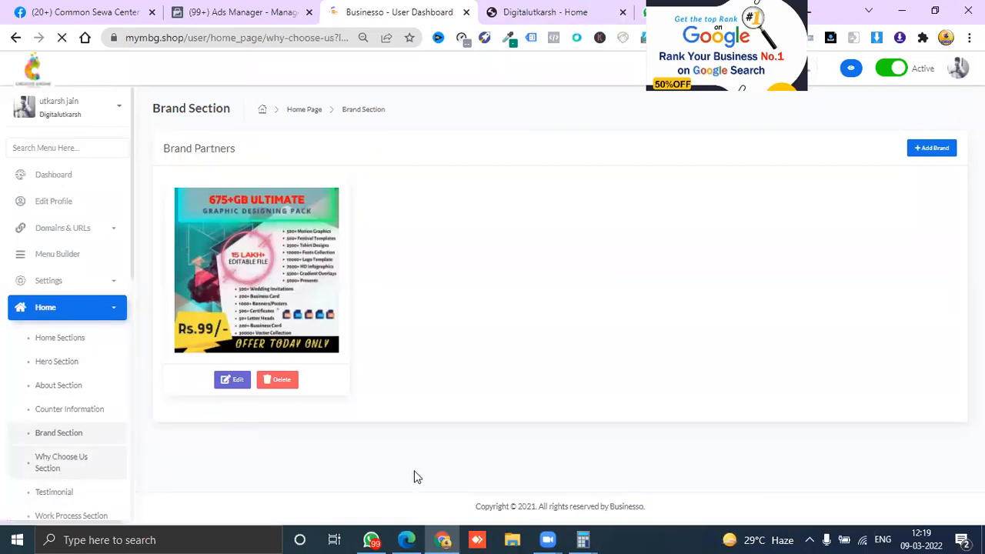
pyautogui.scroll(-3, 460, 415)
pyautogui.scroll(2, 475, 279)
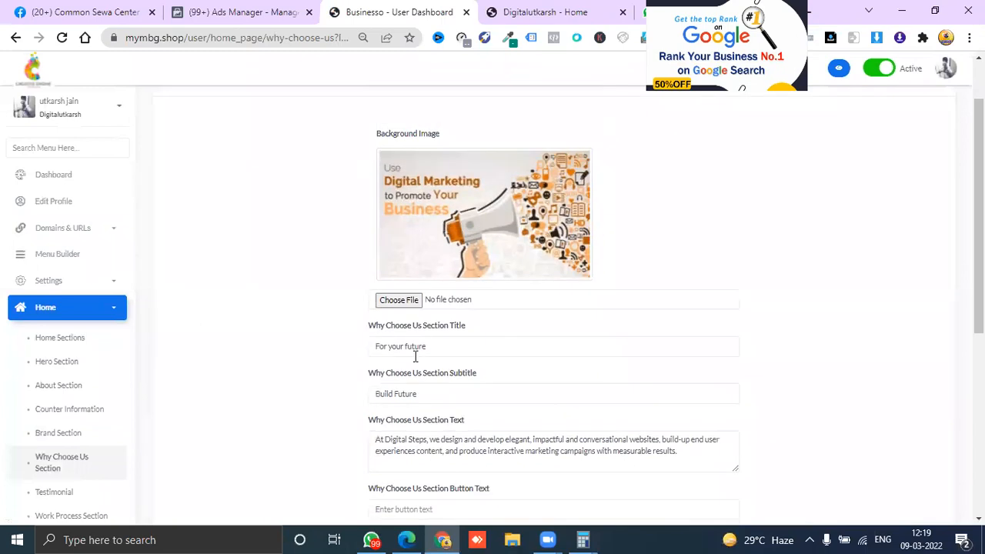
pyautogui.click(460, 346)
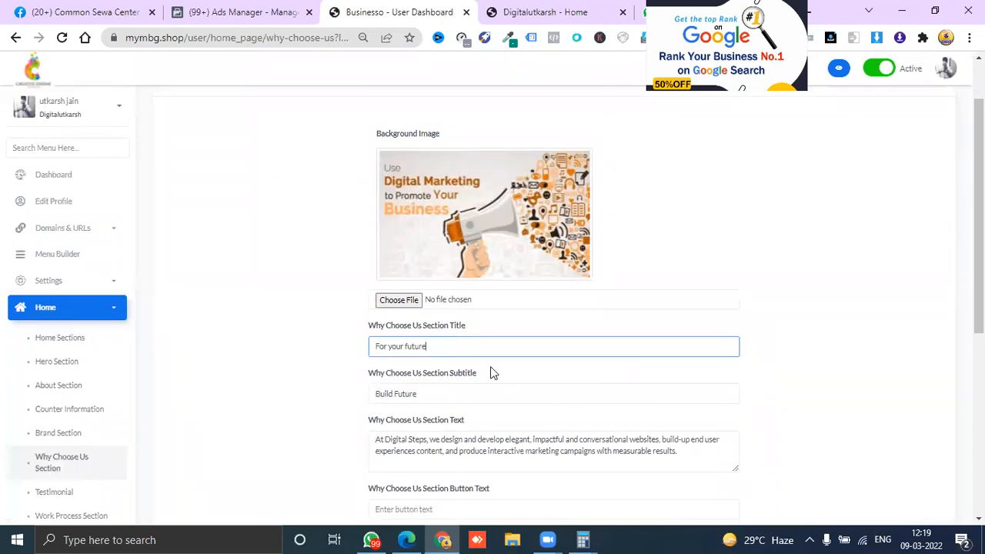
pyautogui.scroll(-1, 468, 444)
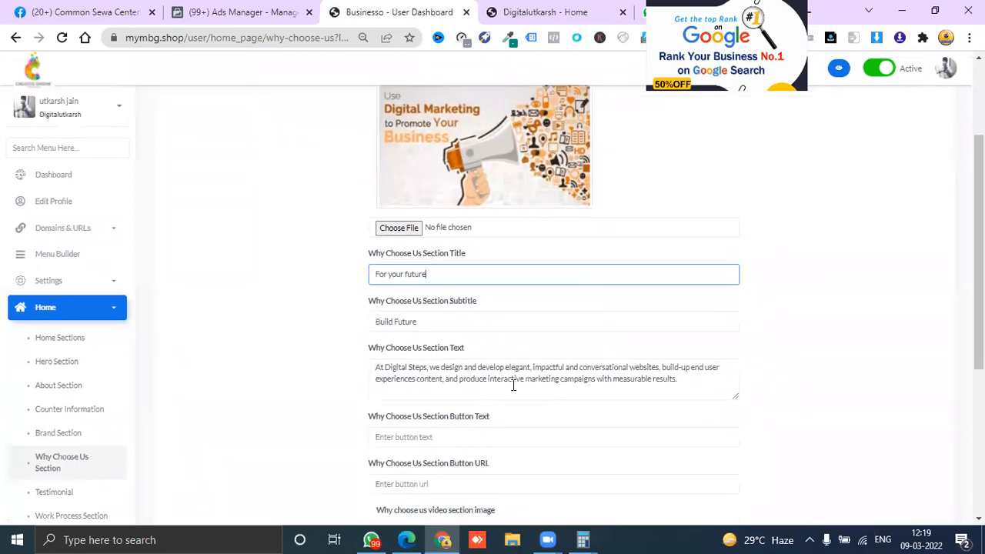
pyautogui.scroll(-2, 603, 413)
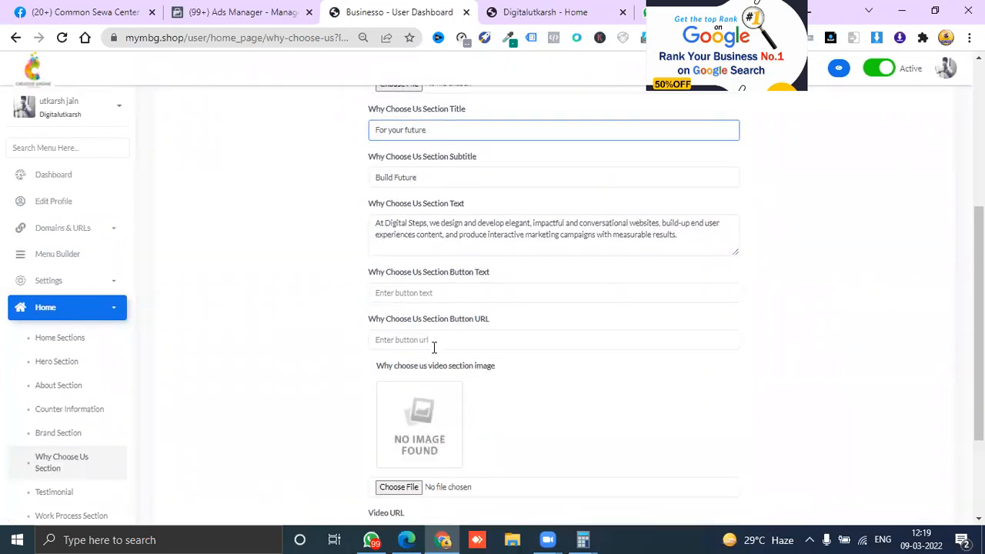
pyautogui.click(414, 292)
pyautogui.scroll(-2, 410, 363)
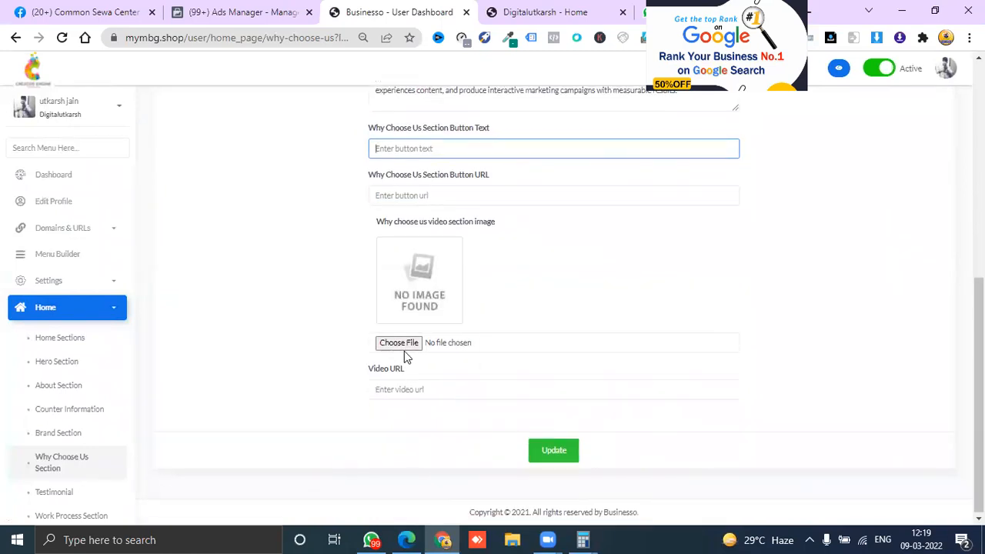
pyautogui.click(414, 392)
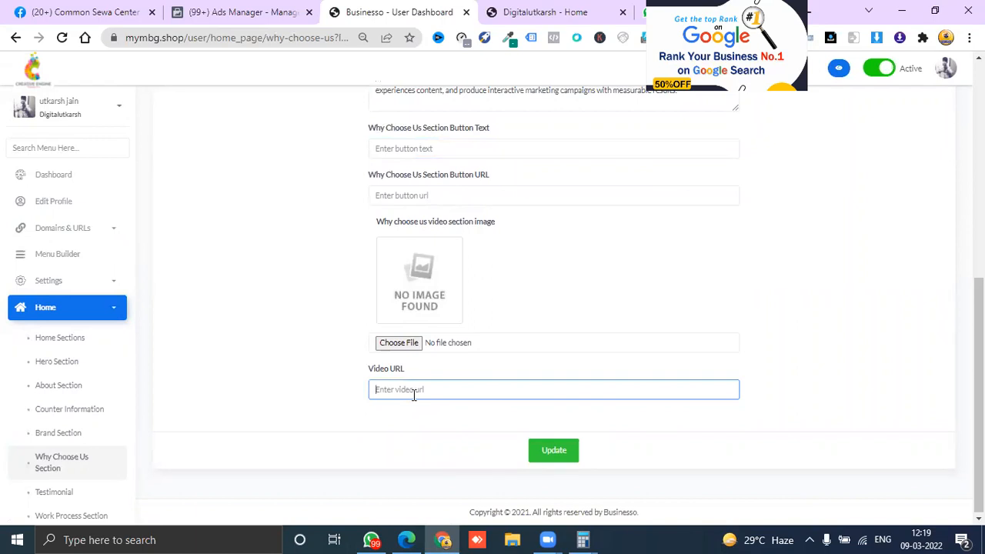
pyautogui.click(549, 457)
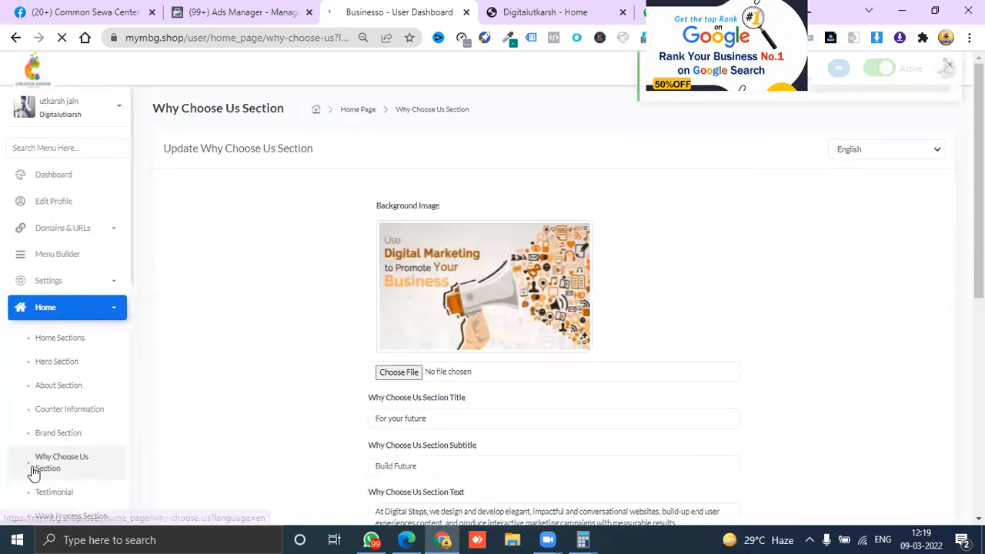
# Start a new testimonial in the Testimonial section and set its language to English
pyautogui.scroll(-2, 108, 450)
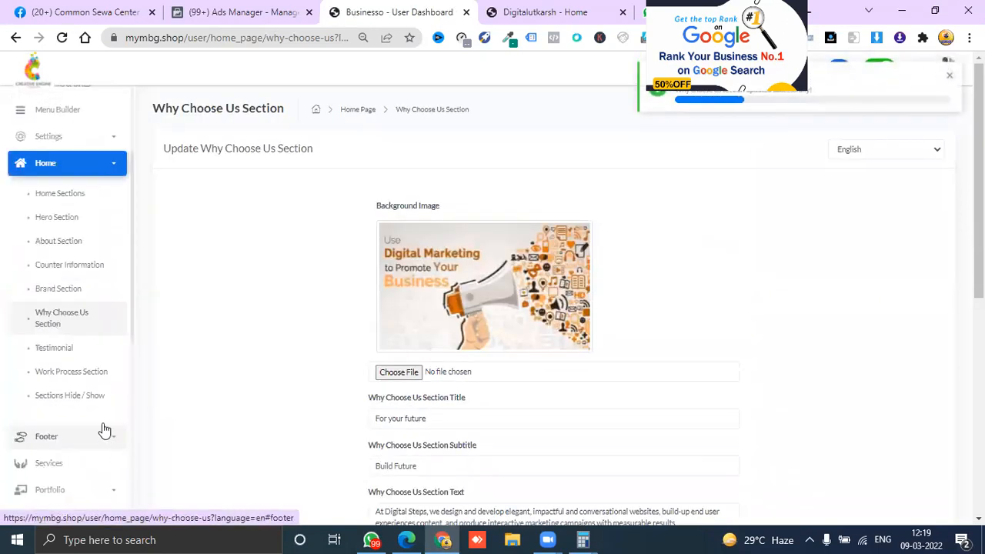
pyautogui.click(66, 352)
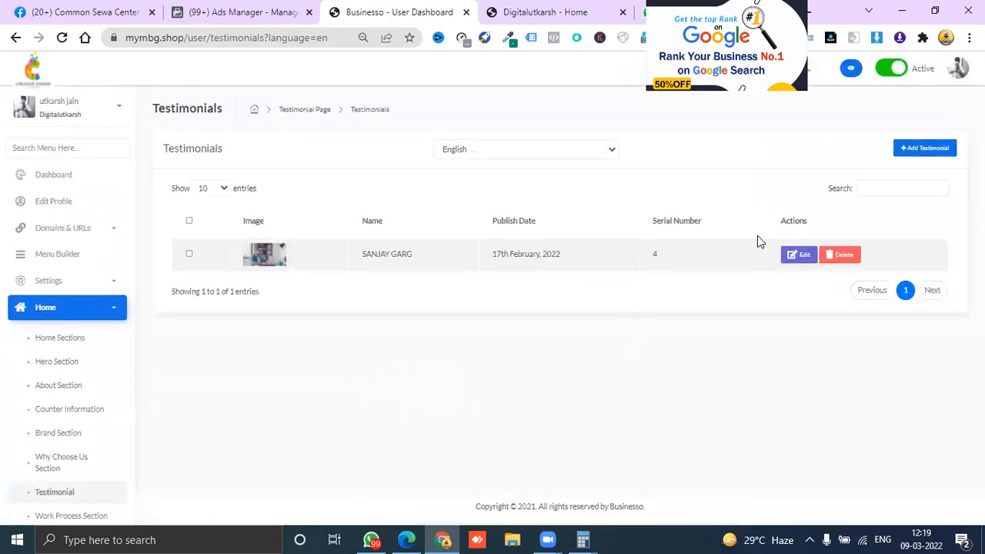
pyautogui.click(917, 148)
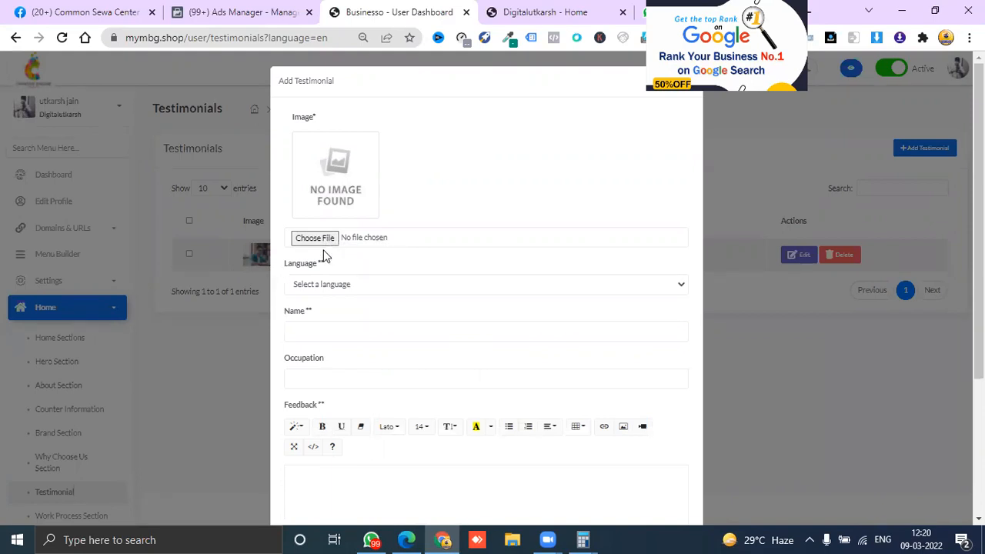
pyautogui.click(323, 290)
pyautogui.click(321, 314)
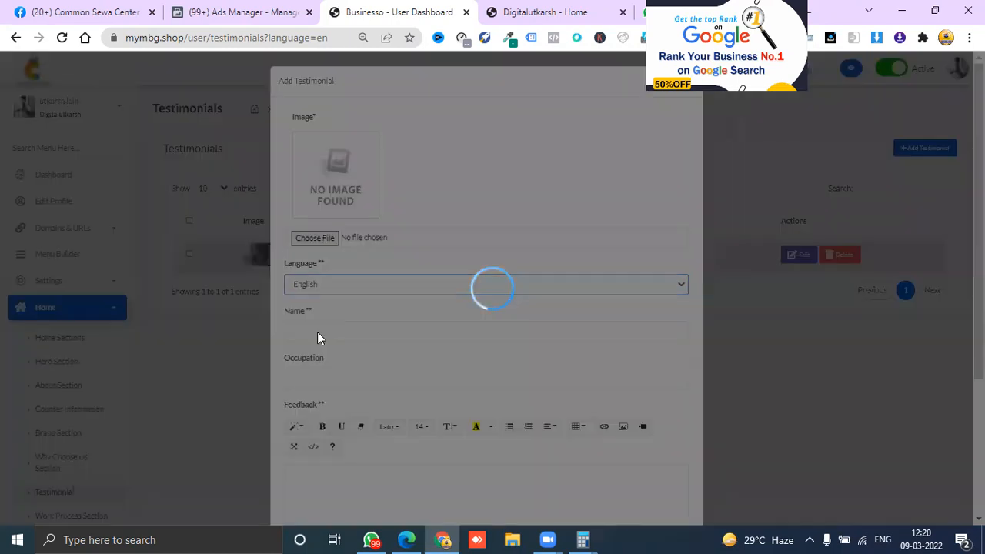
# Fill in the testimonial with the client's name, "." as the occupation and "best services" as the feedback
pyautogui.click(318, 331)
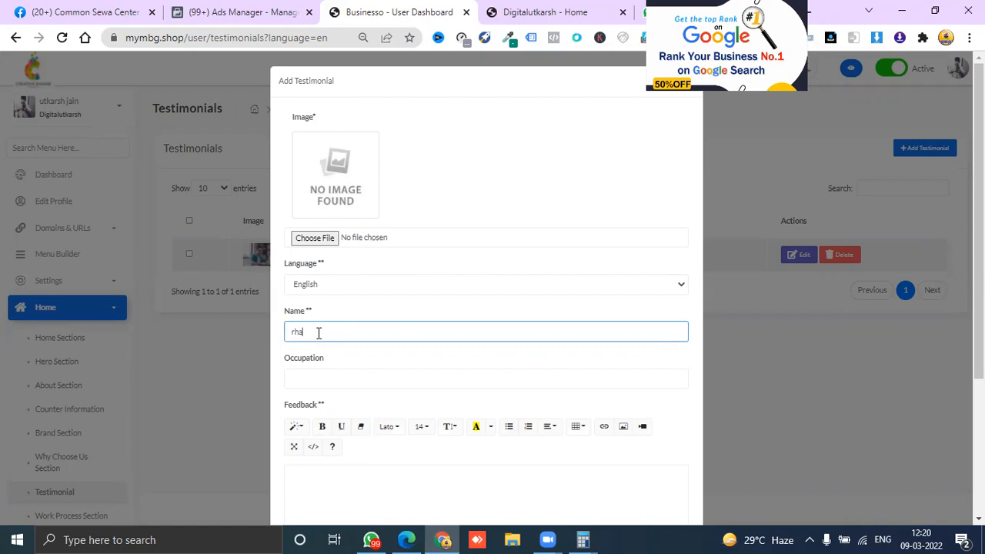
pyautogui.press('capslock')
pyautogui.write('R')
pyautogui.press('capslock')
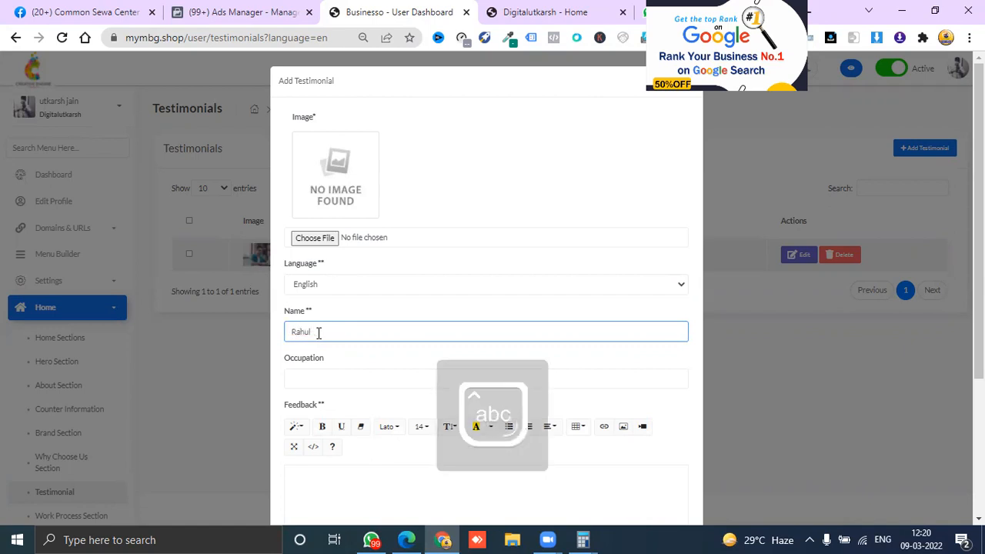
pyautogui.scroll(-3, 340, 255)
pyautogui.click(333, 183)
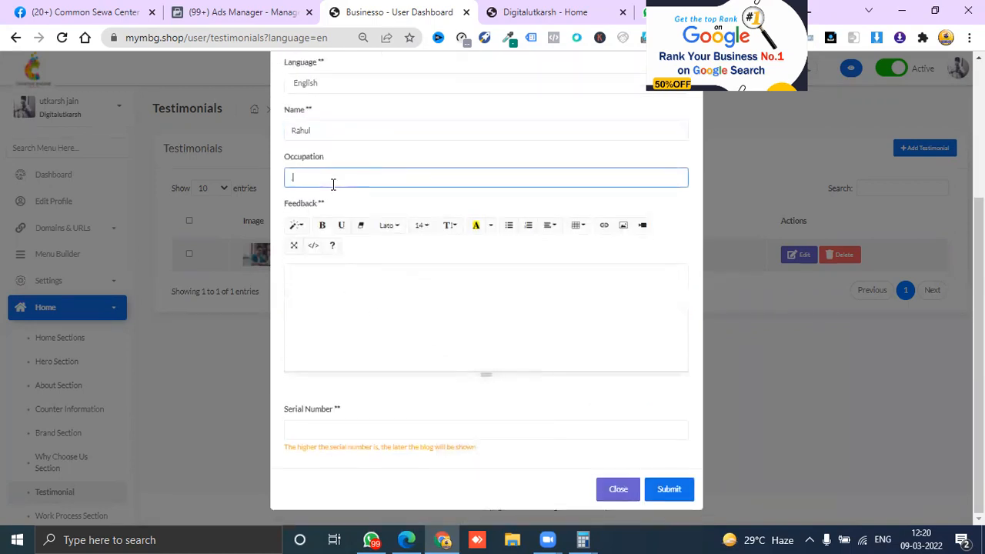
pyautogui.click(341, 304)
pyautogui.write('best services')
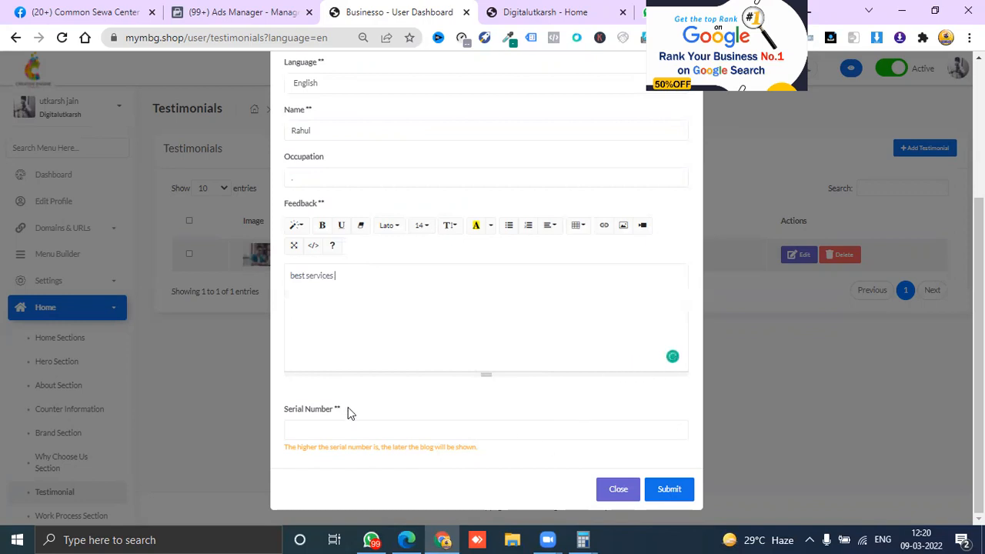
# Set the new testimonial's serial number to 2 and submit the form
pyautogui.click(314, 428)
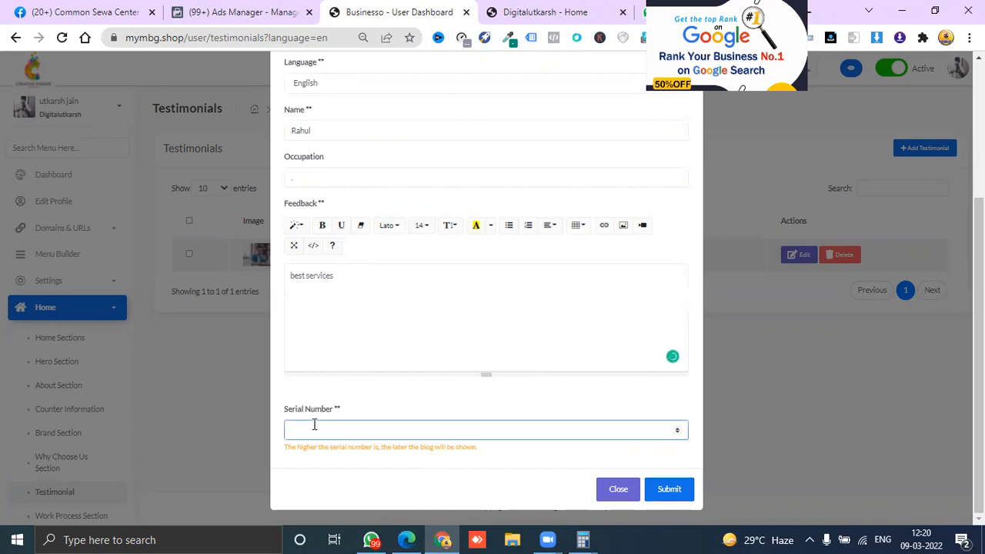
pyautogui.write('2')
pyautogui.click(663, 489)
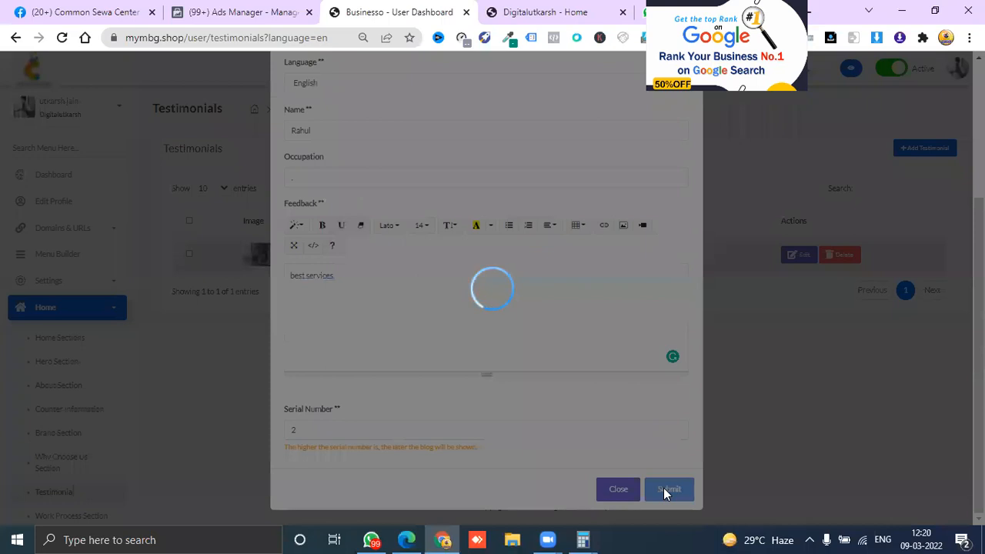
# Choose the file RightFitExclusive_ from the Downloads folder as the testimonial's image
pyautogui.scroll(3, 664, 488)
pyautogui.click(321, 242)
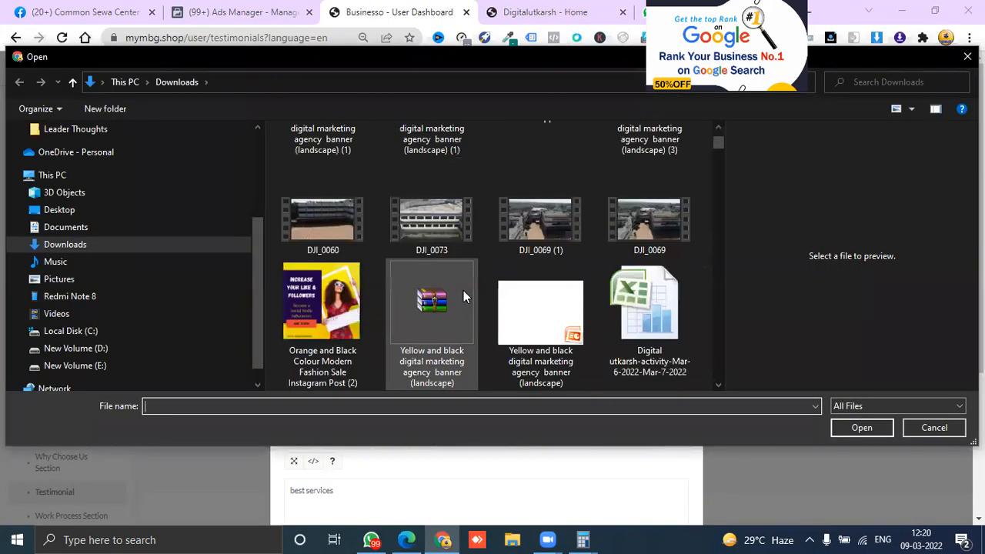
pyautogui.scroll(-10, 463, 290)
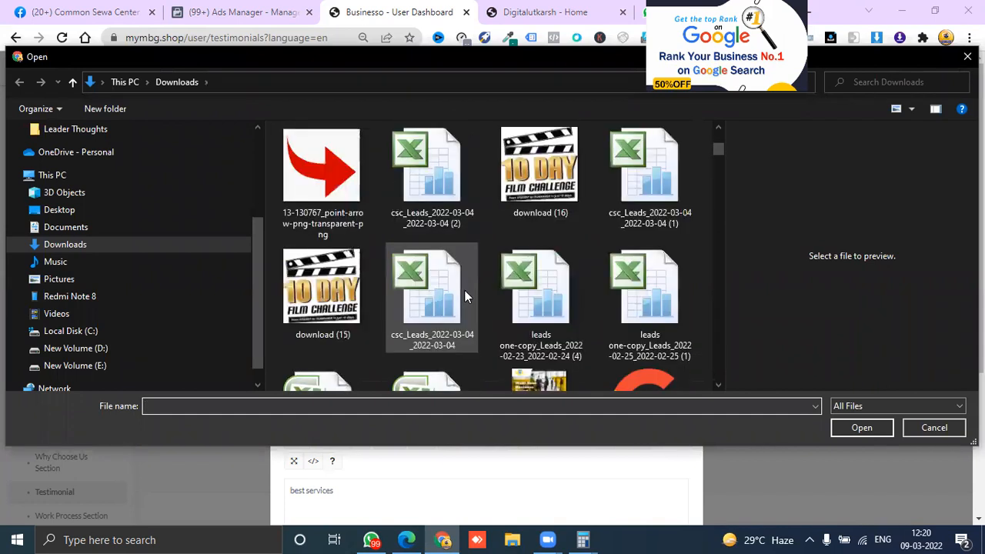
pyautogui.scroll(-15, 465, 291)
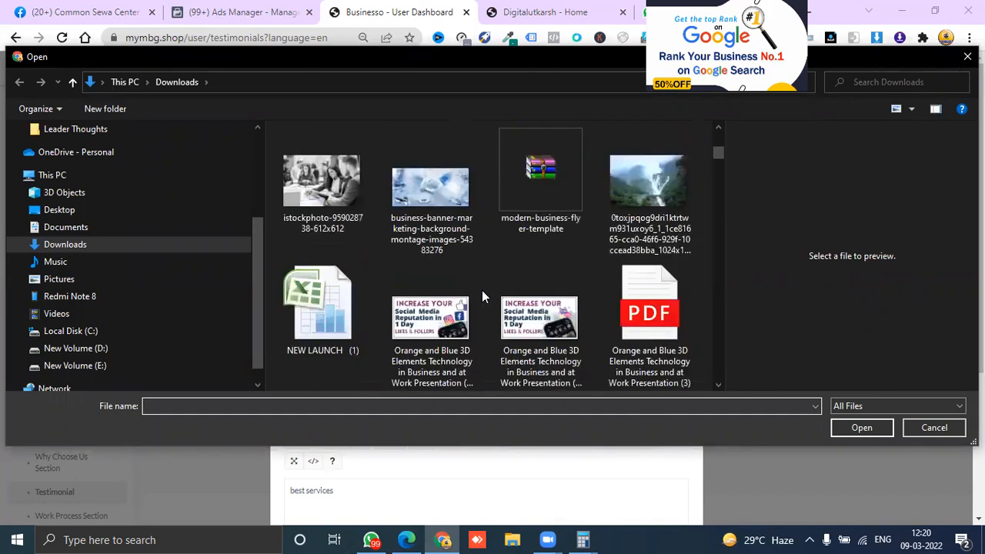
pyautogui.scroll(10, 482, 290)
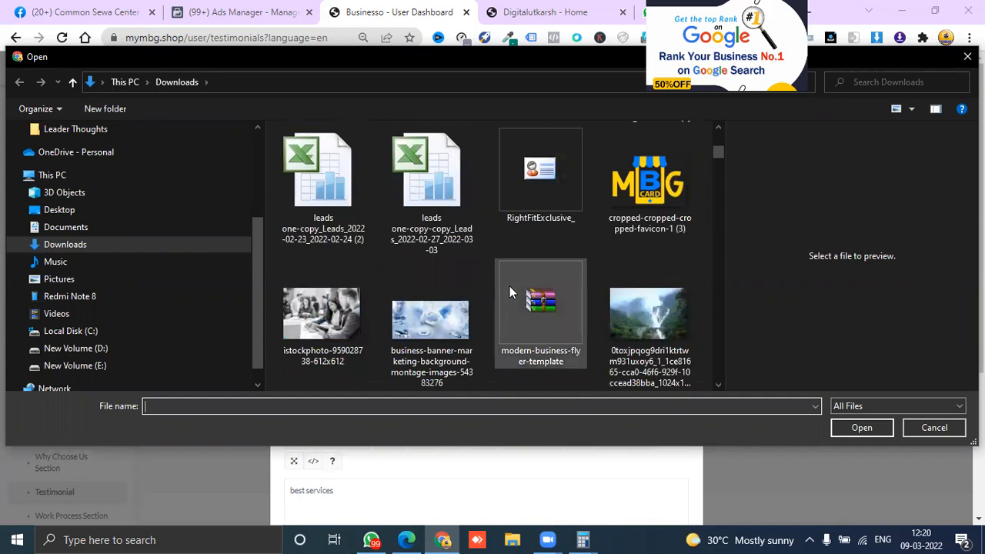
pyautogui.click(560, 204)
pyautogui.click(876, 432)
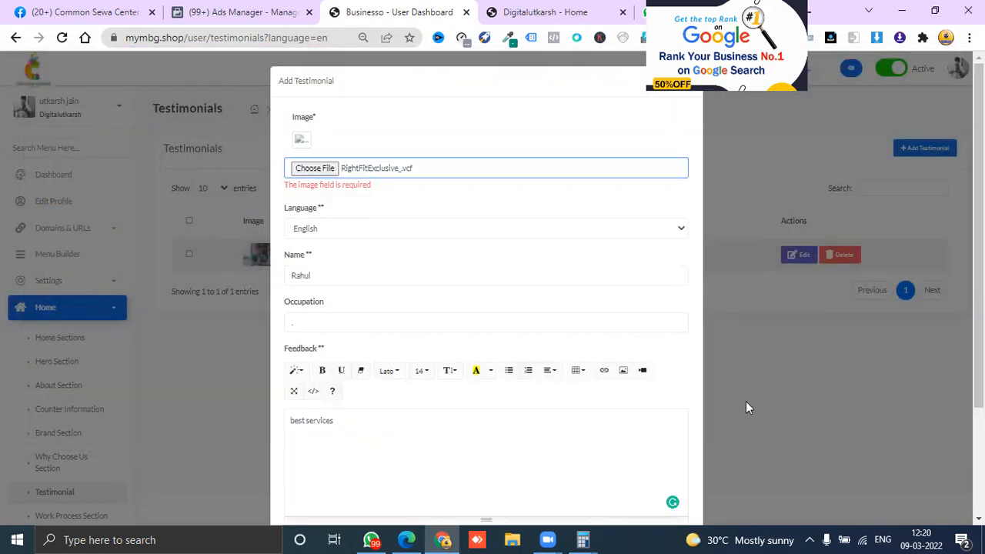
# Set "WhatsApp Image 2022-03-08 at 12.10.35 PM" from Downloads as the testimonial's image and submit the testimonial
pyautogui.click(323, 164)
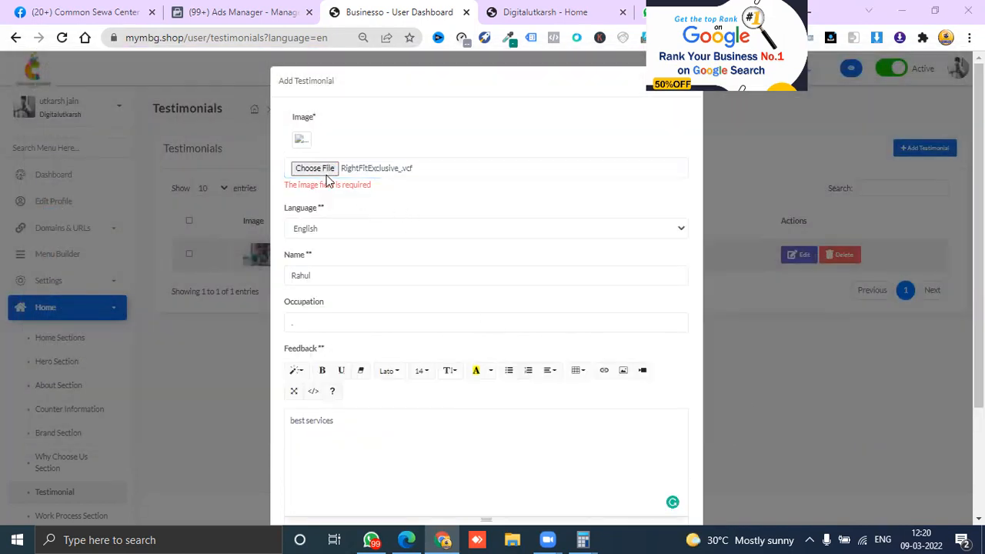
pyautogui.click(350, 291)
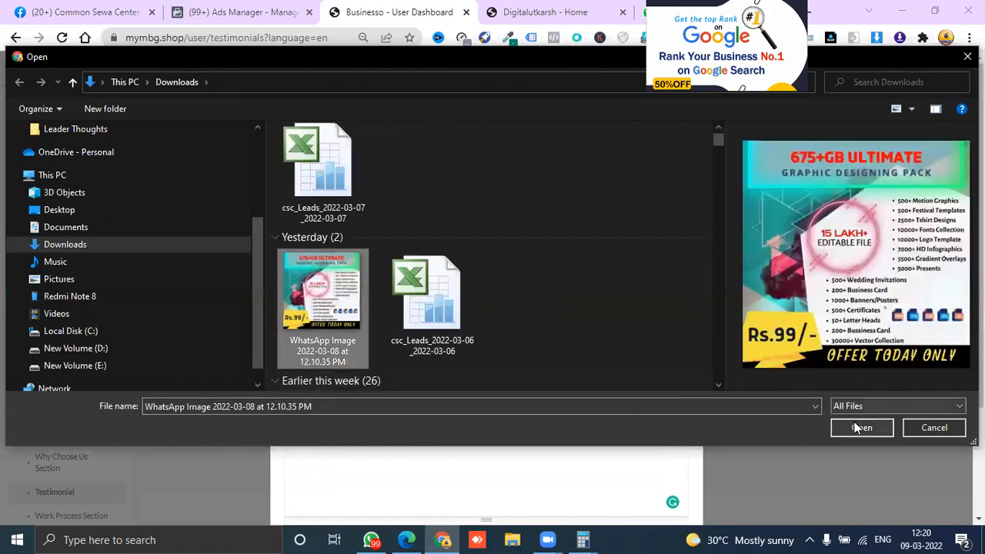
pyautogui.click(856, 427)
pyautogui.scroll(-5, 538, 377)
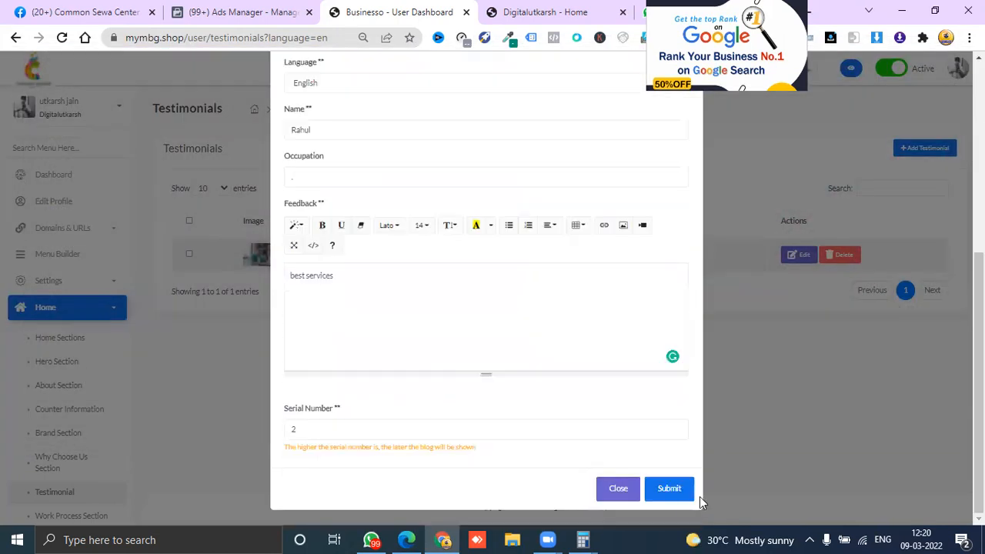
pyautogui.click(681, 490)
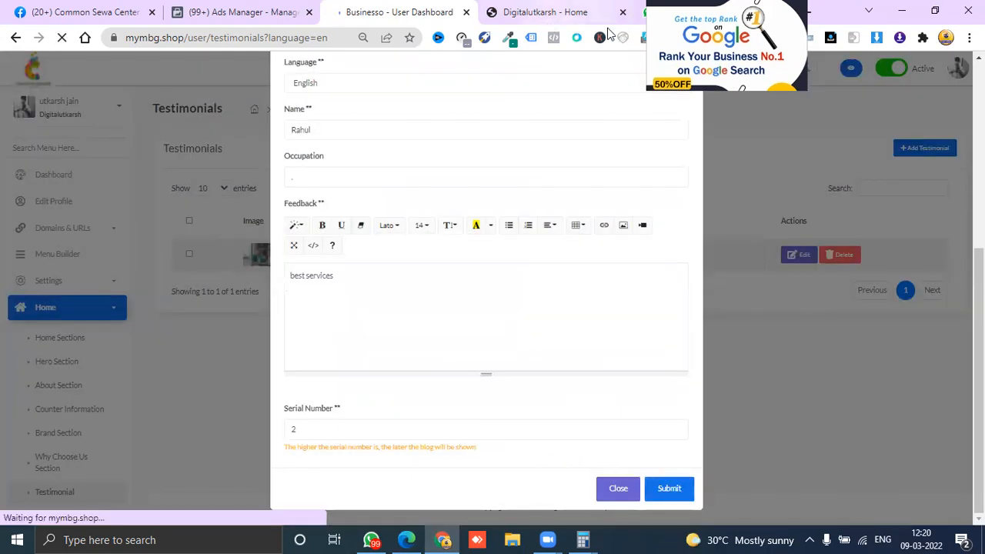
# Reload the live Digitalutkarsh home page and check its testimonial section for the new entry
pyautogui.click(538, 15)
pyautogui.scroll(15, 463, 321)
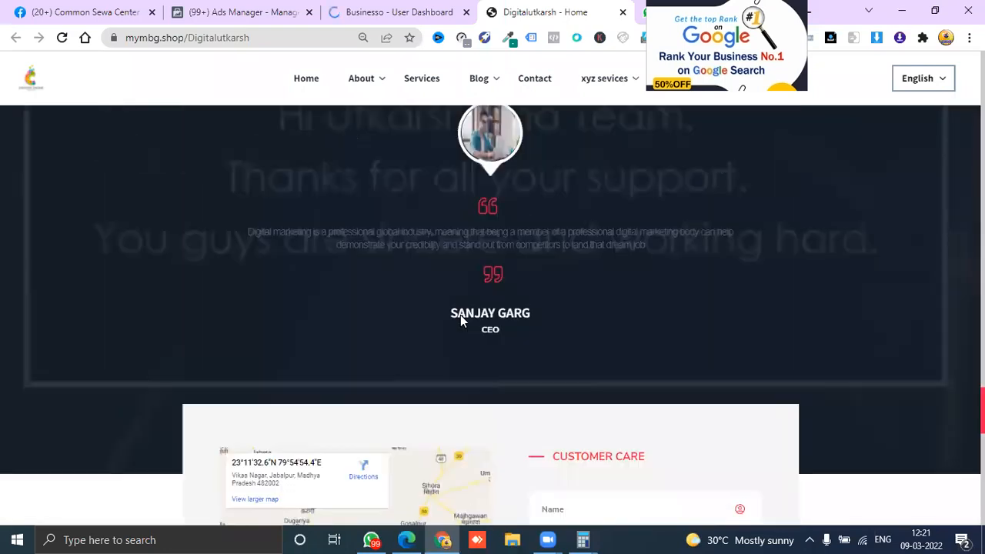
pyautogui.scroll(-6, 463, 321)
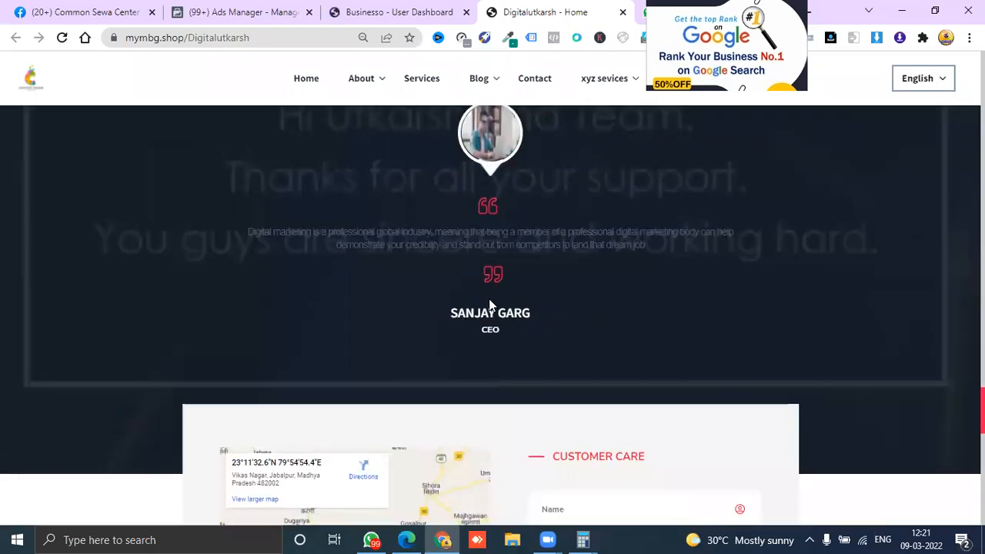
pyautogui.scroll(2, 582, 253)
pyautogui.scroll(-3, 847, 404)
pyautogui.scroll(-1, 846, 402)
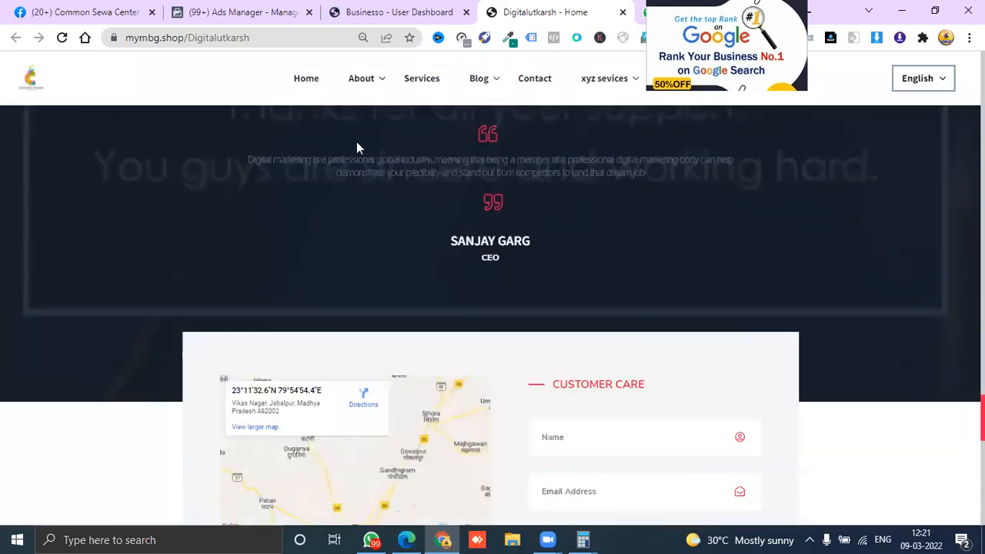
pyautogui.click(62, 37)
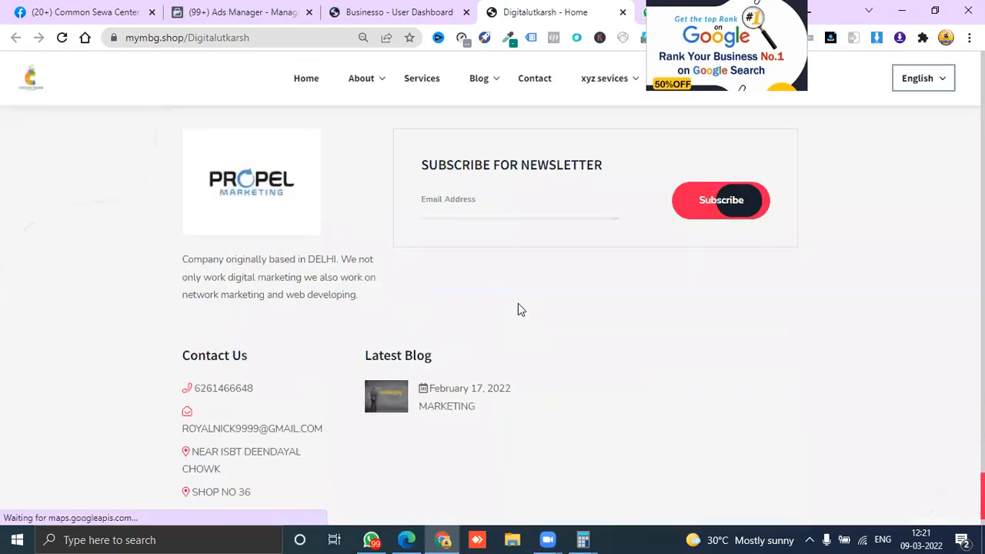
pyautogui.scroll(12, 518, 309)
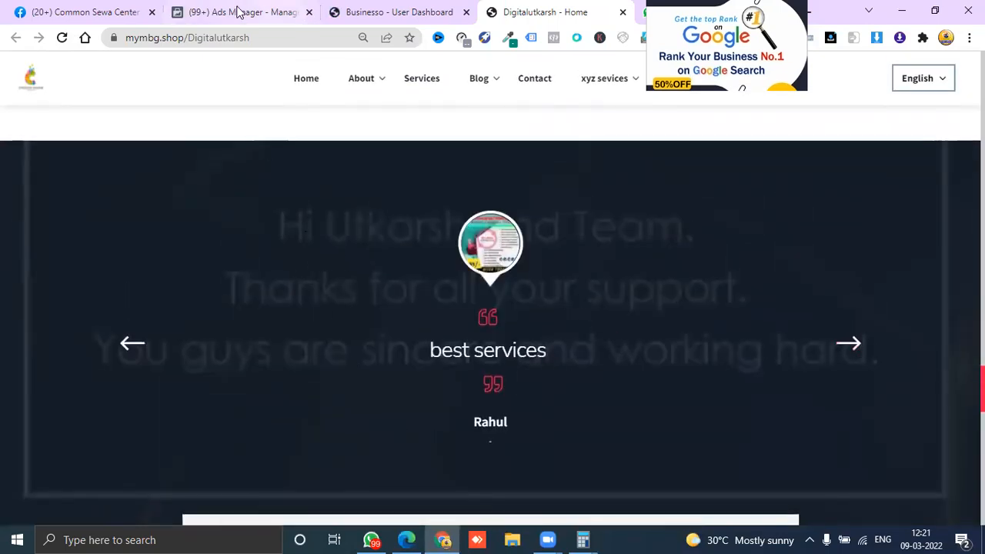
# Open the dashboard's Work Process Section and start a new work process entry
pyautogui.click(385, 9)
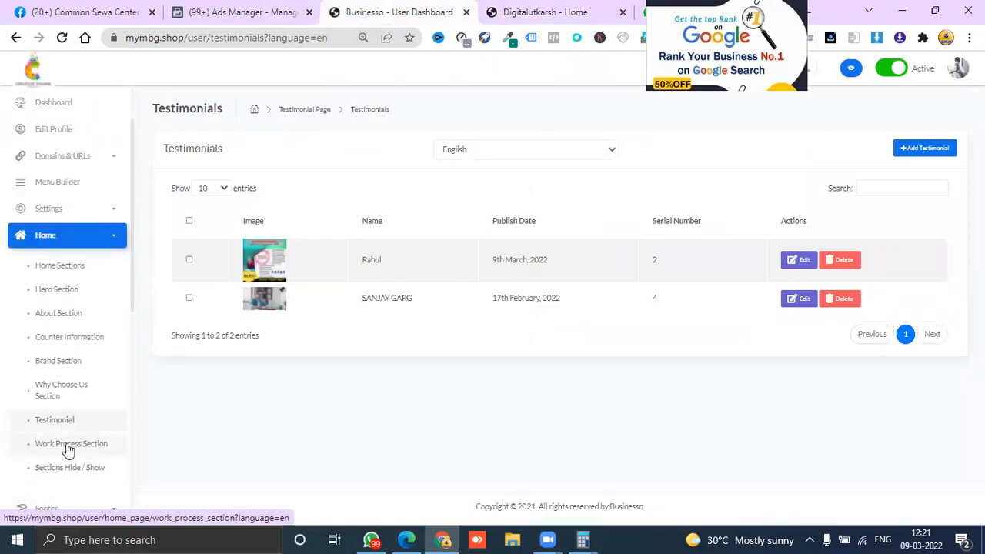
pyautogui.click(68, 450)
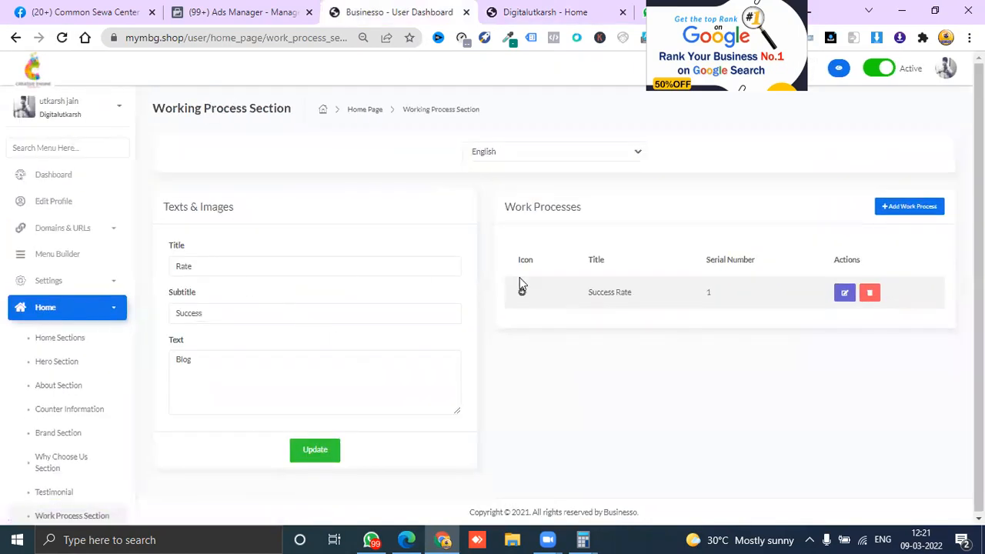
pyautogui.click(912, 206)
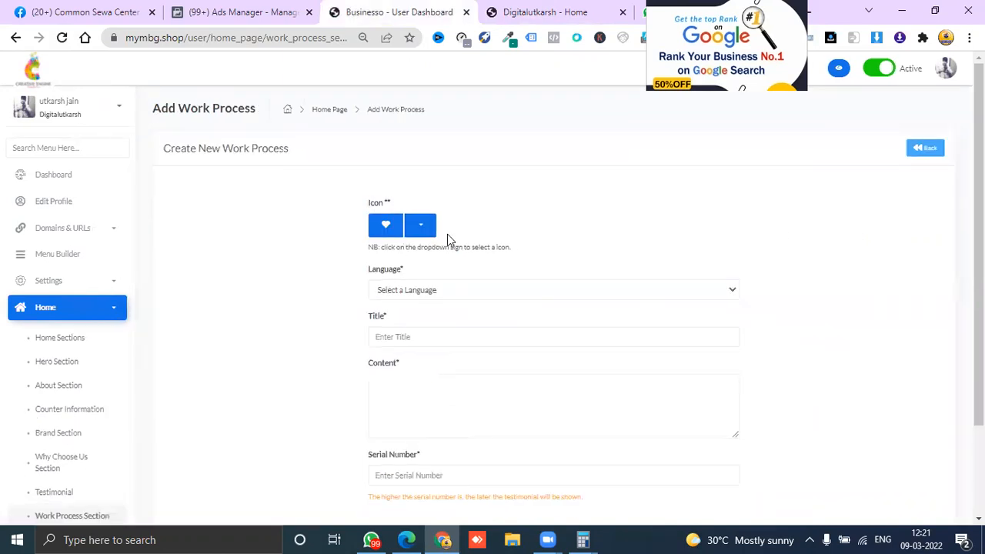
pyautogui.scroll(-2, 416, 339)
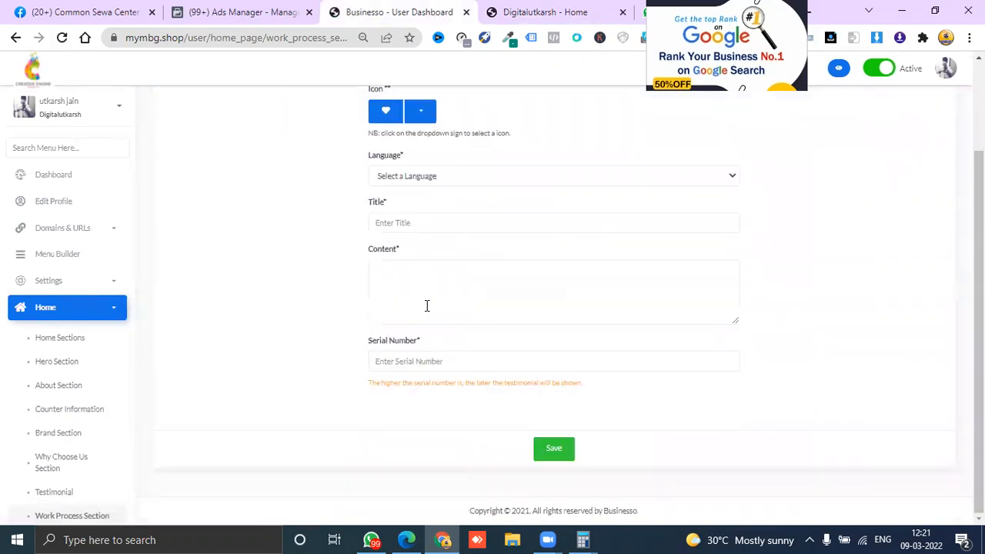
pyautogui.click(418, 179)
# Examine how the Success work process section appears on the live Digitalutkarsh home page
pyautogui.click(545, 11)
pyautogui.scroll(-5, 541, 184)
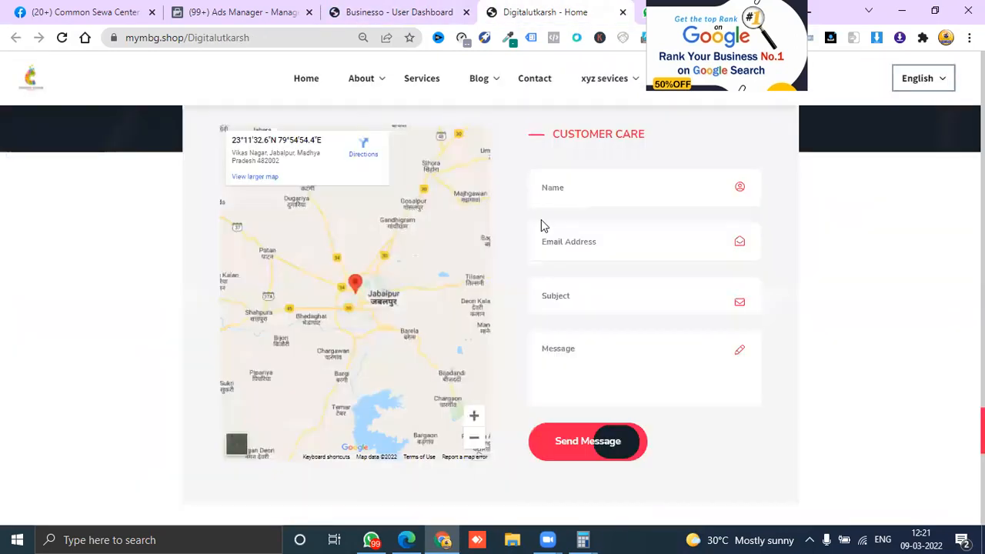
pyautogui.scroll(15, 541, 223)
pyautogui.scroll(-3, 196, 355)
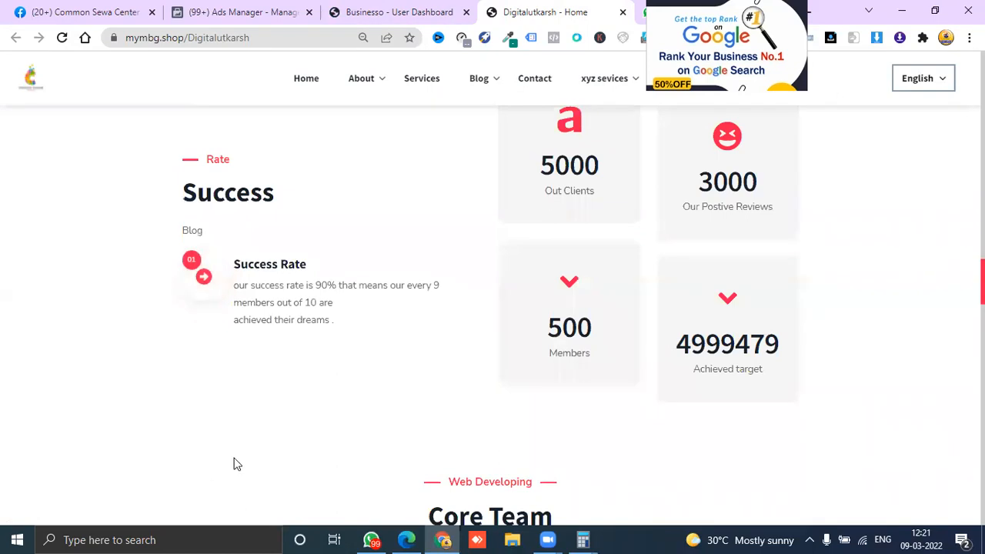
# Open a new browser tab
pyautogui.moveTo(630, 59)
pyautogui.click(807, 12)
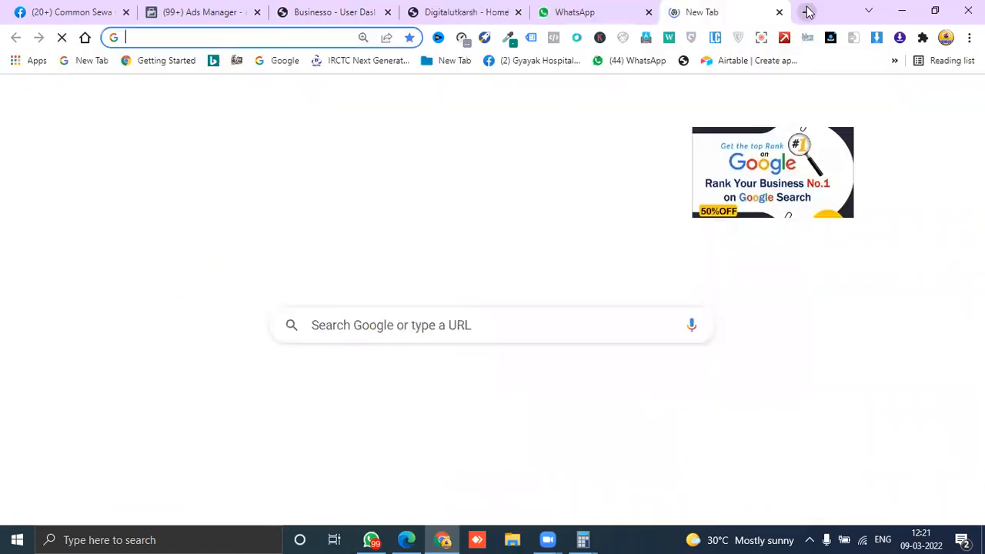
pyautogui.write('DE')
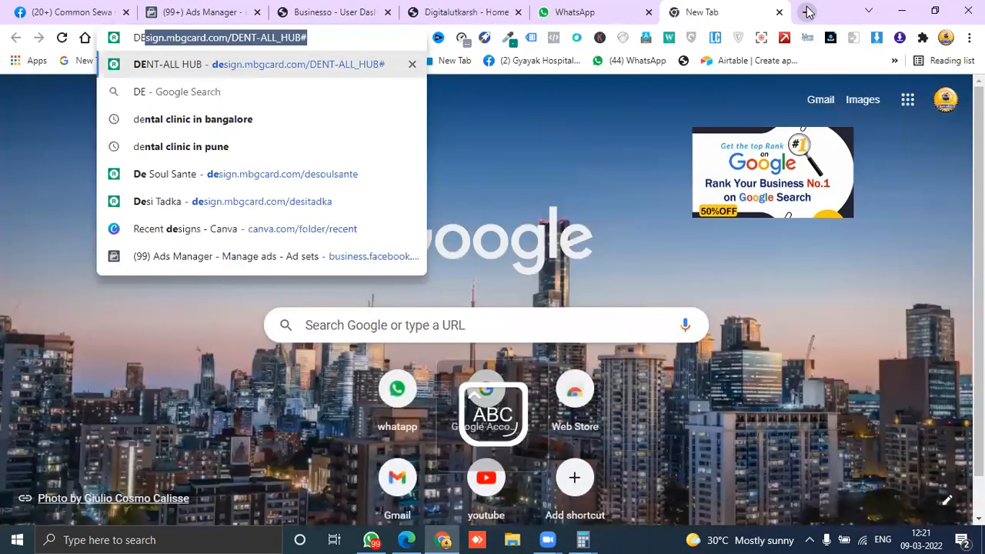
pyautogui.write('S')
pyautogui.press('BackSpace')
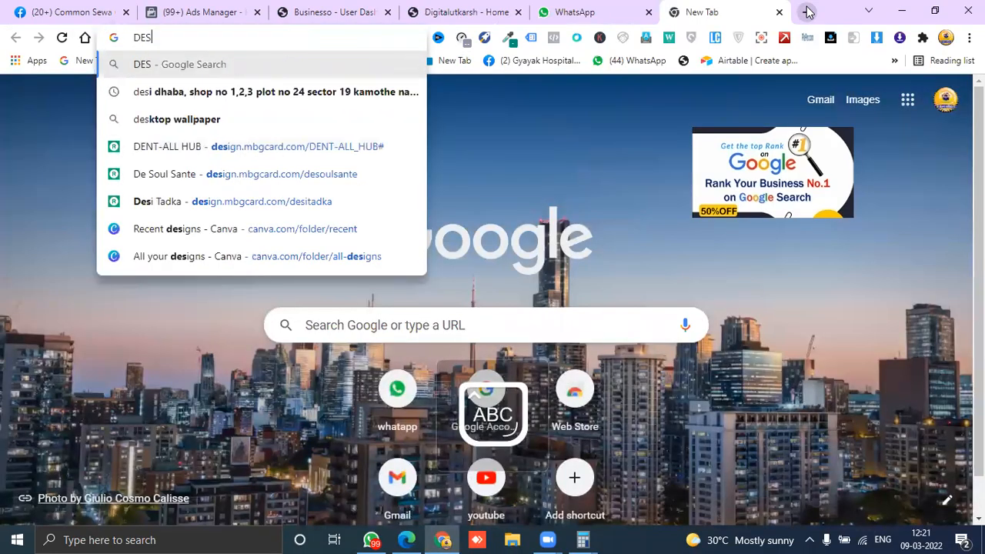
pyautogui.press('BackSpace')
pyautogui.press('BackSpace')
pyautogui.write('A')
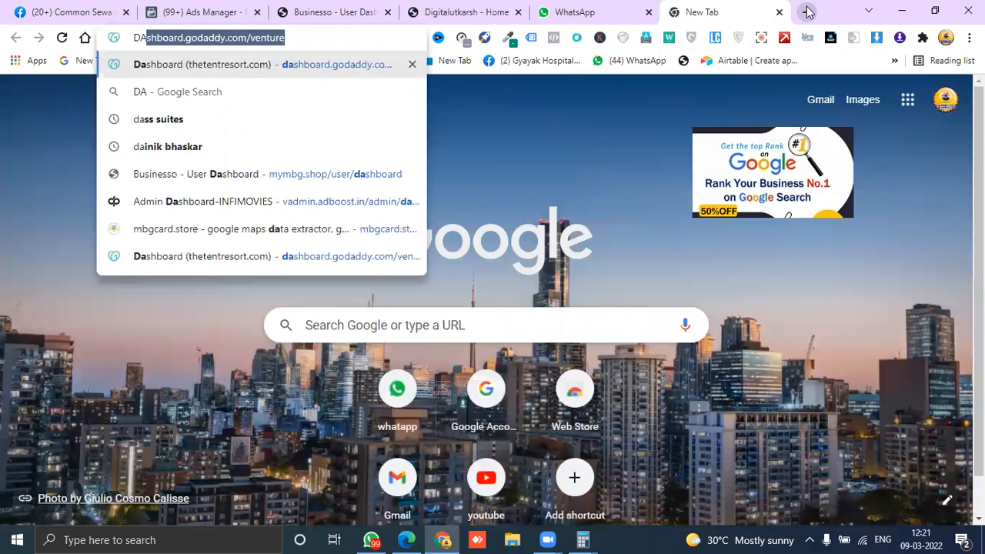
pyautogui.write('BH')
pyautogui.press('BackSpace')
pyautogui.press('BackSpace')
pyautogui.press('BackSpace')
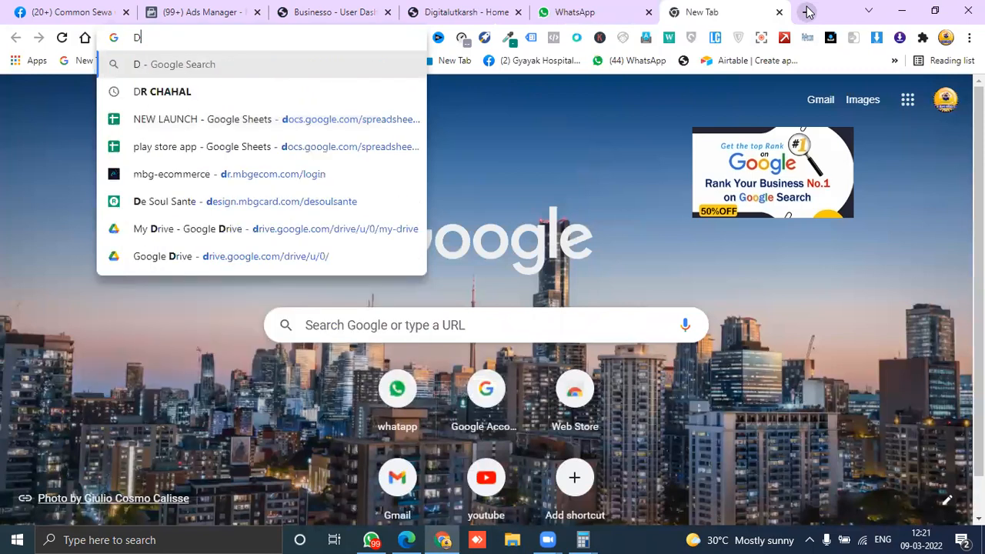
pyautogui.write('ESI')
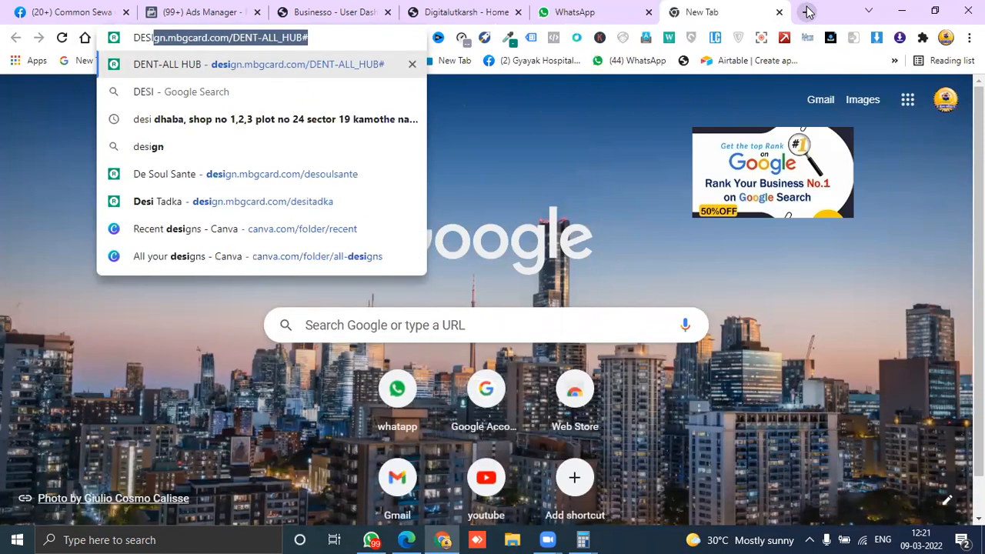
pyautogui.press('BackSpace')
pyautogui.press('BackSpace')
pyautogui.press('BackSpace')
pyautogui.press('BackSpace')
pyautogui.press('BackSpace')
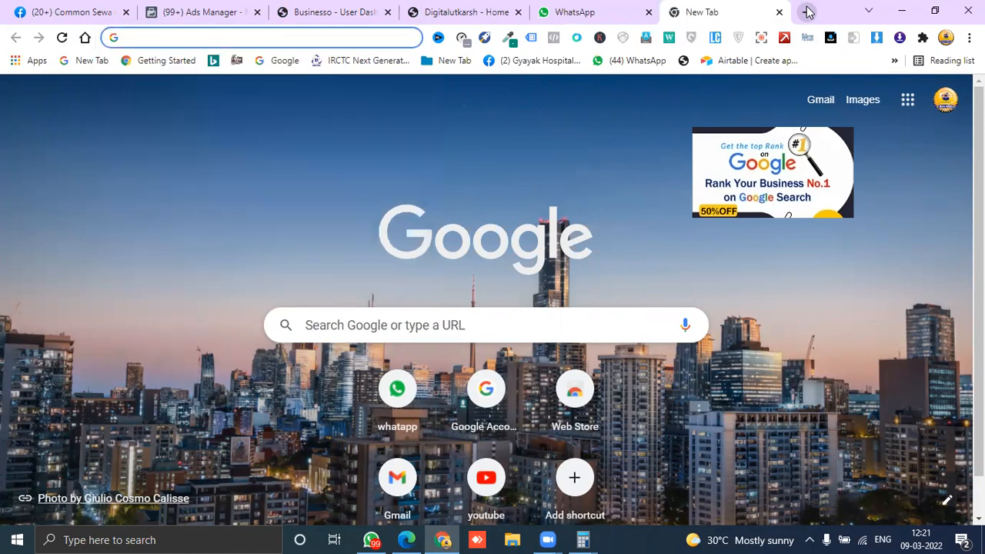
# Go to the Dr. Chahal clinic website at drchahalaesthetics.com
pyautogui.write('DR')
pyautogui.press('BackSpace')
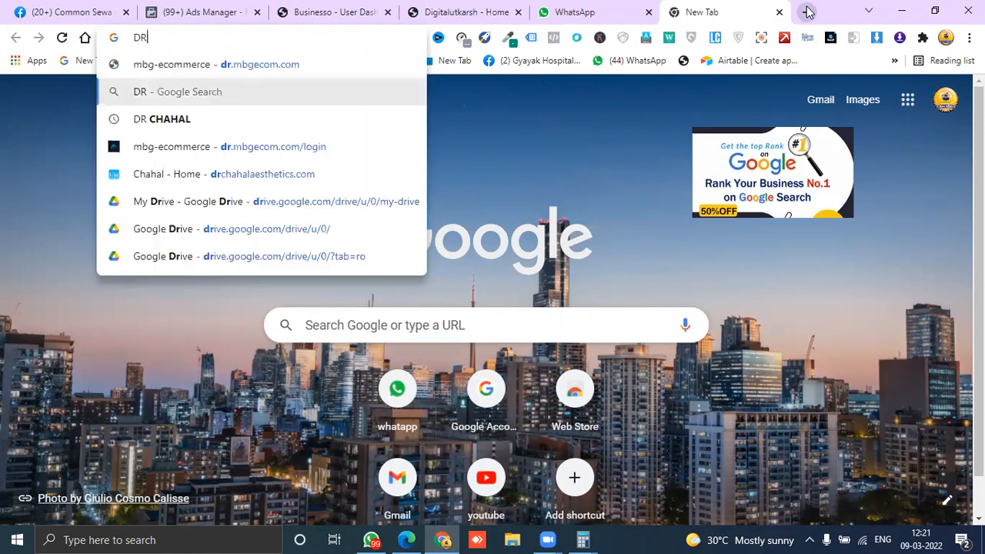
pyautogui.press('Down')
pyautogui.press('Down')
pyautogui.press('Down')
pyautogui.press('Return')
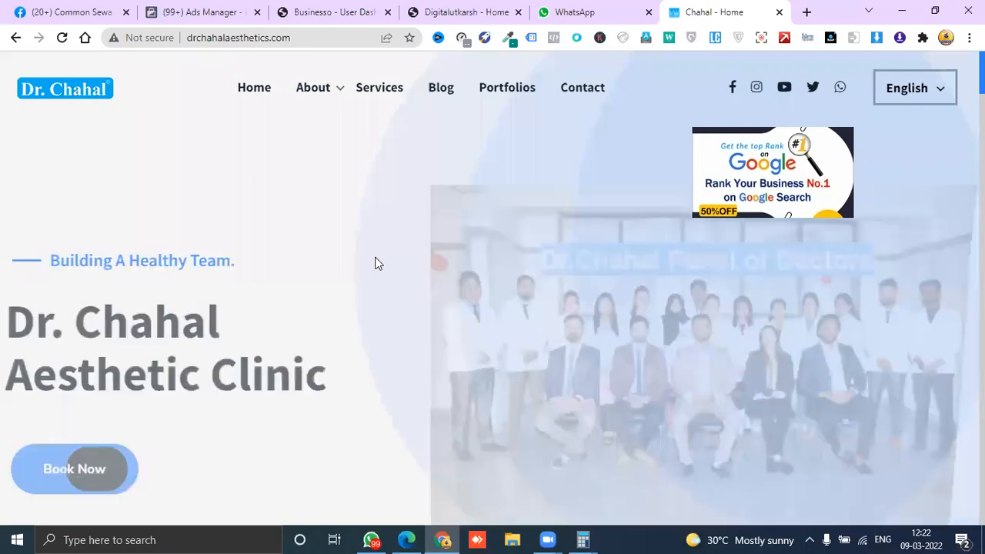
# Examine the numbered list of facilities on the Dr. Chahal home page as an example of work process entries
pyautogui.scroll(-5, 368, 269)
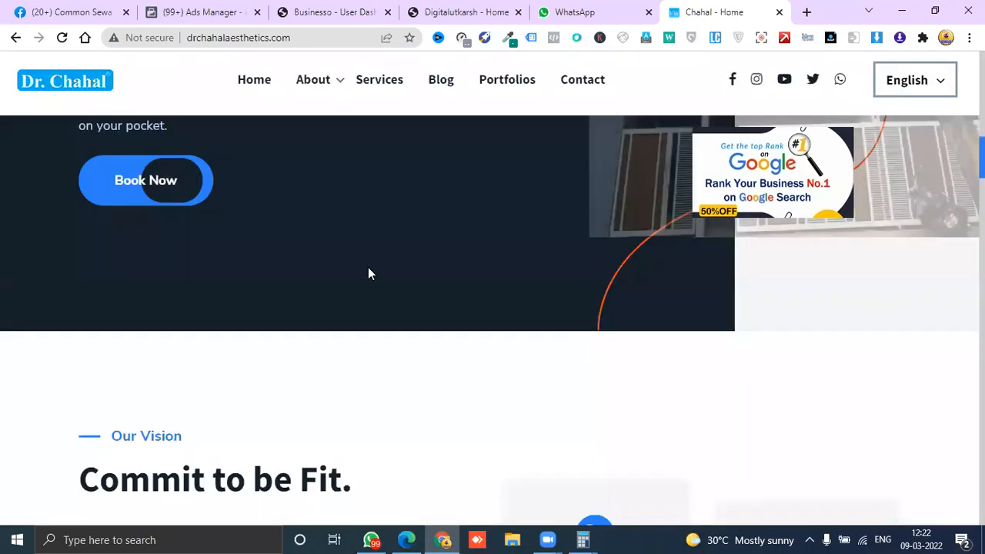
pyautogui.scroll(-8, 367, 274)
pyautogui.scroll(2, 259, 259)
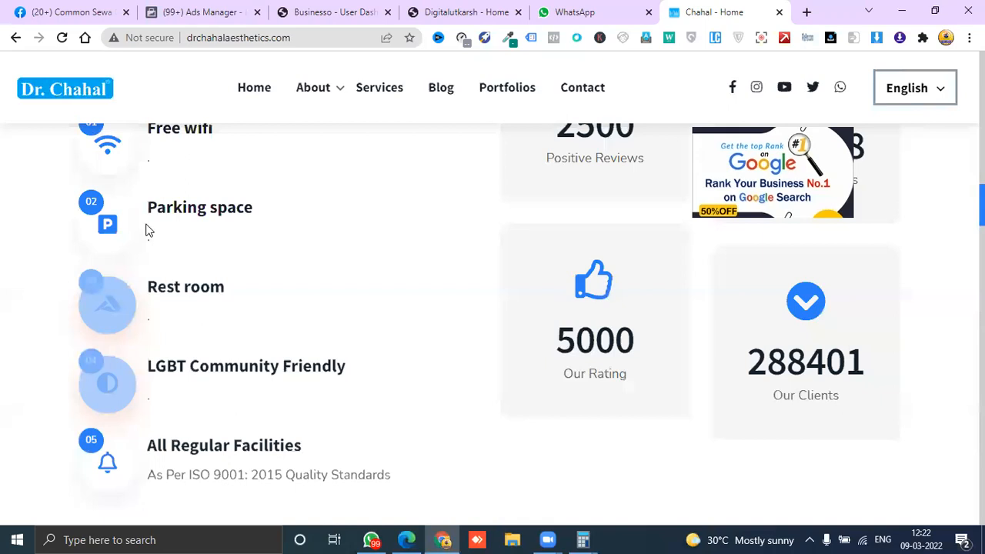
pyautogui.scroll(1, 158, 243)
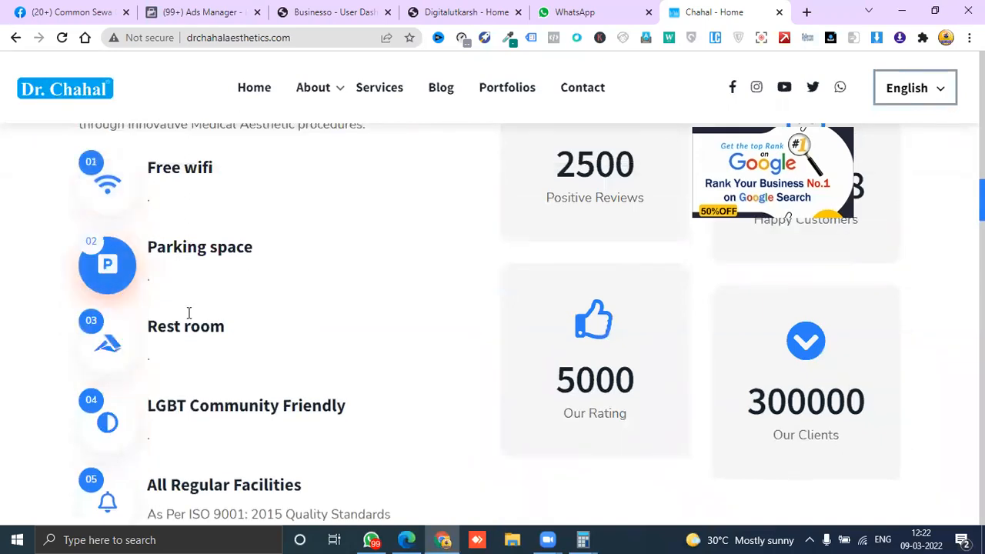
pyautogui.scroll(-2, 185, 250)
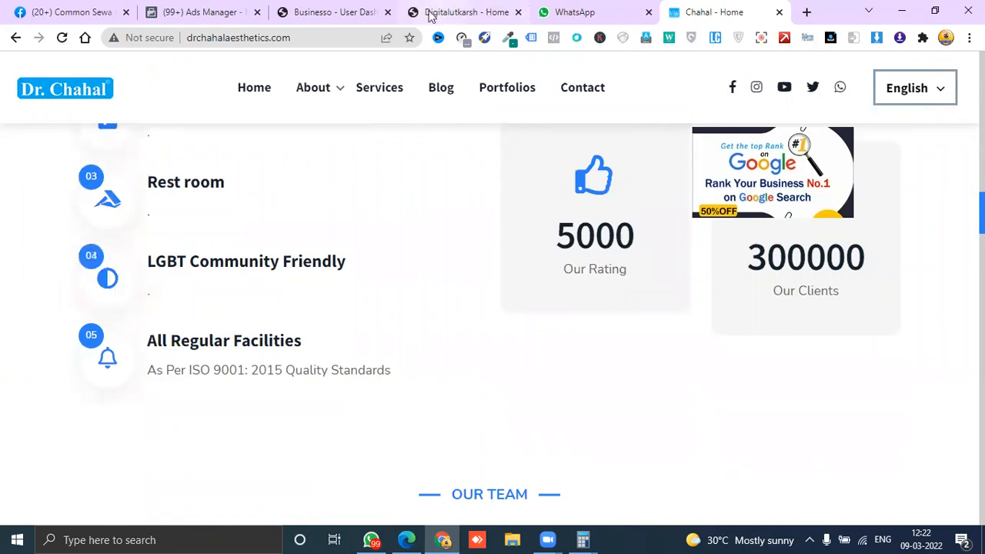
# Try to save a new work process titled Ac with content dsadas and serial number 1, without choosing a language
pyautogui.click(343, 6)
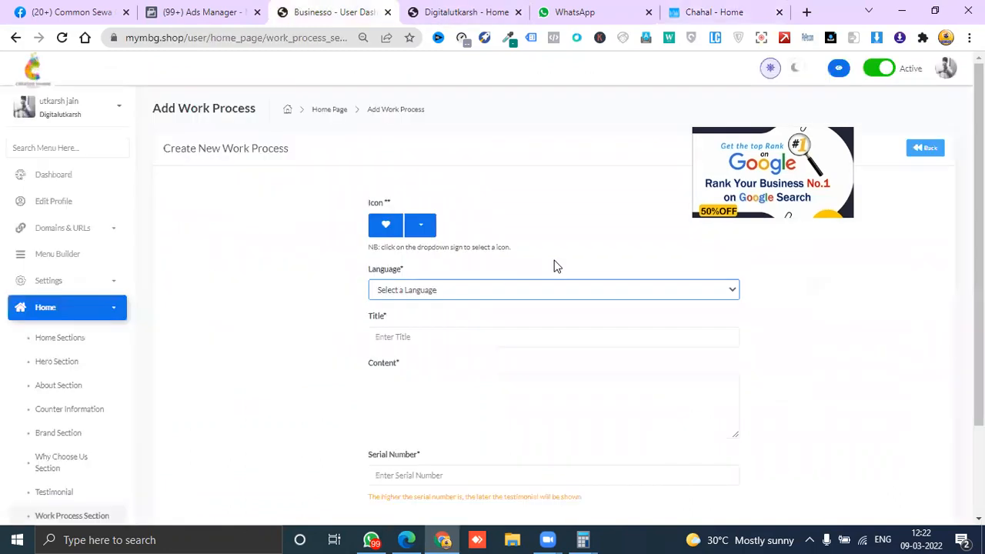
pyautogui.scroll(-1, 436, 264)
pyautogui.click(435, 263)
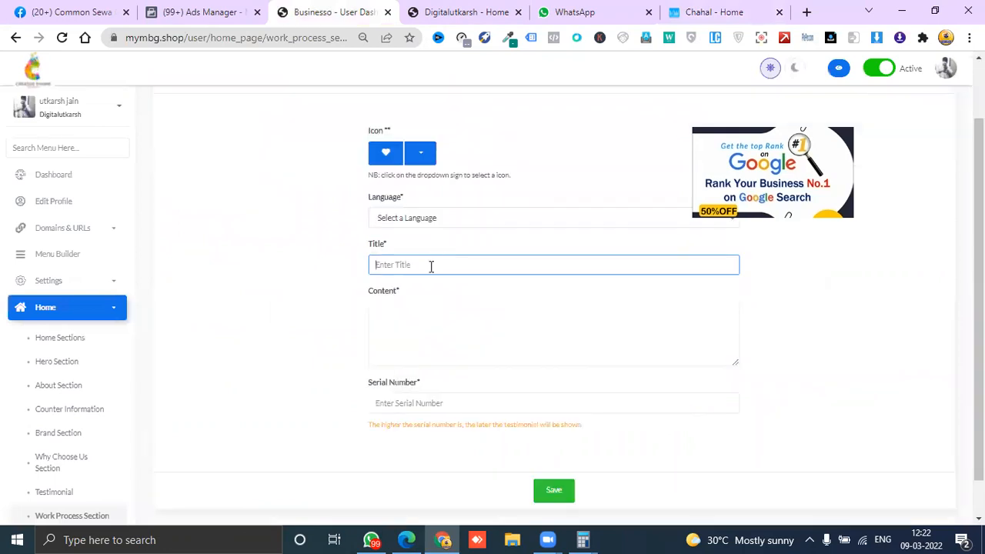
pyautogui.write('Ac')
pyautogui.click(394, 343)
pyautogui.write('dsadas')
pyautogui.click(422, 403)
pyautogui.write('1')
pyautogui.click(568, 501)
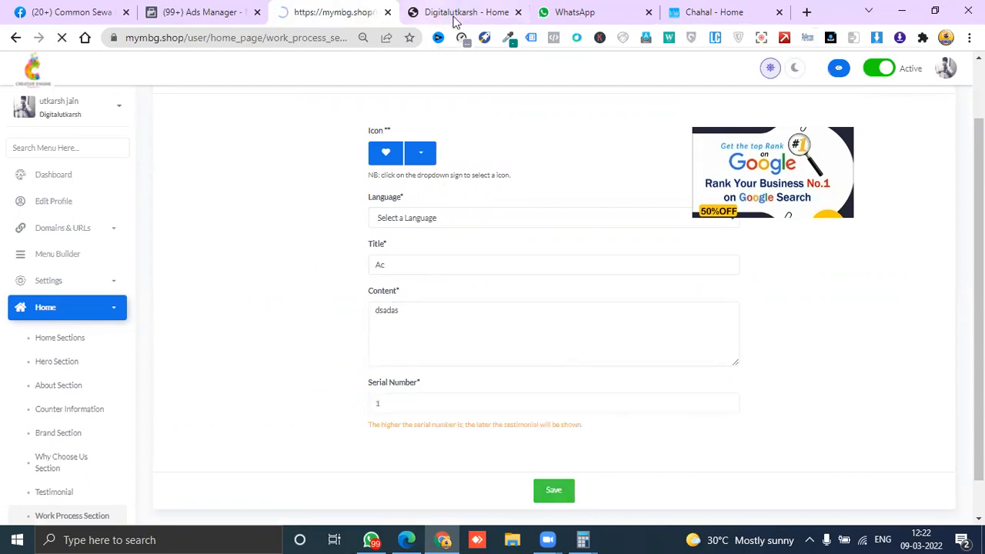
# Reload the live Digitalutkarsh home page and check the work process entries in its Success section
pyautogui.hotkey('ctrl', 'Tab')
pyautogui.press('F5')
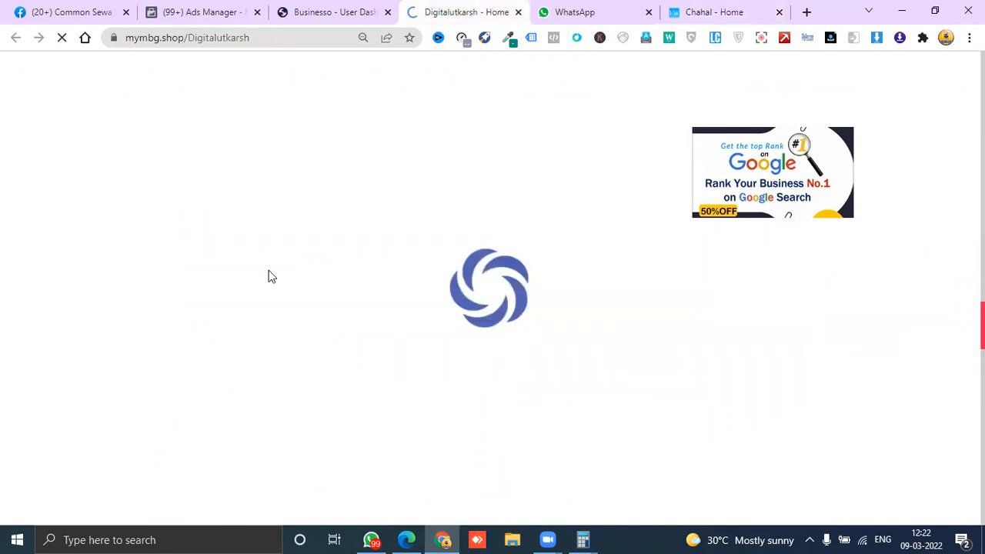
pyautogui.scroll(-3, 269, 284)
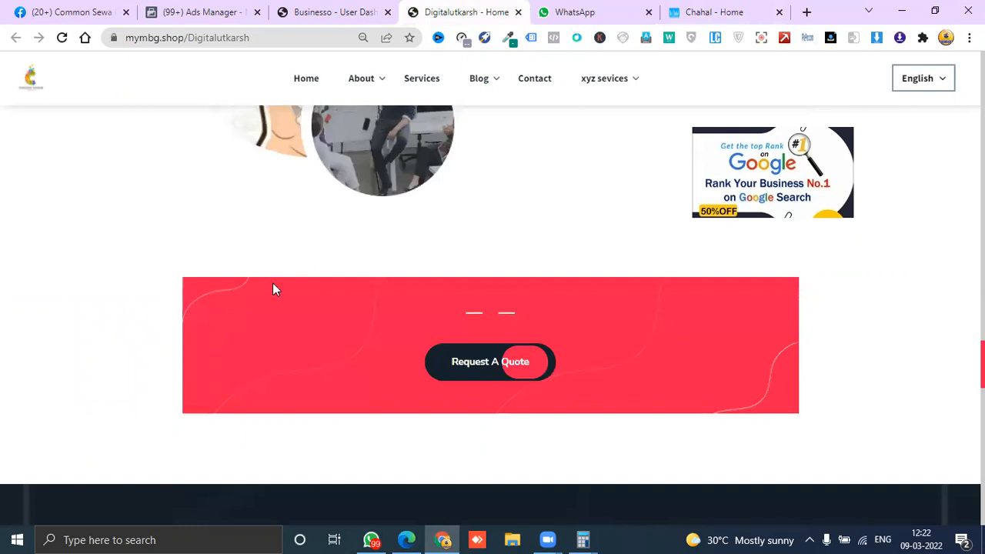
pyautogui.scroll(-5, 273, 282)
pyautogui.scroll(5, 265, 292)
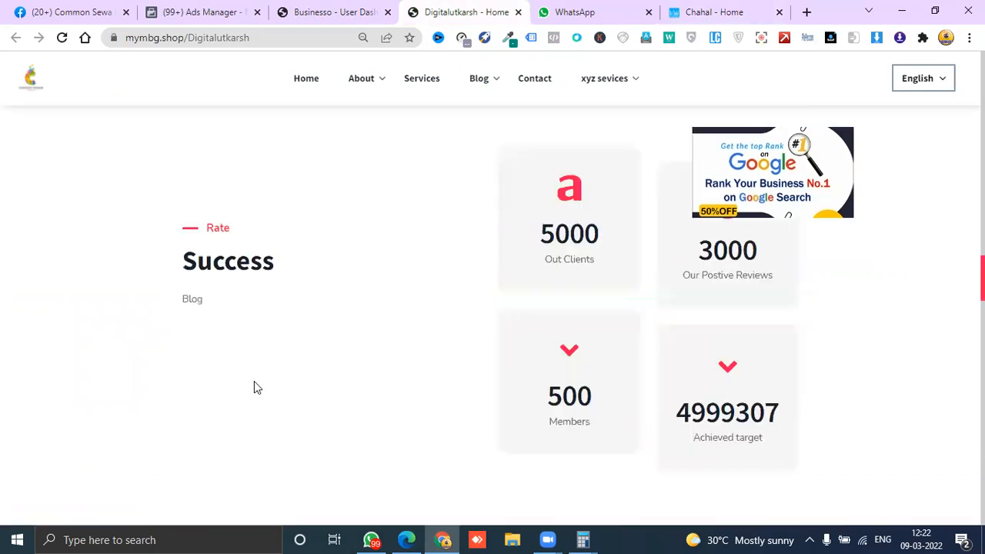
pyautogui.scroll(-1, 254, 387)
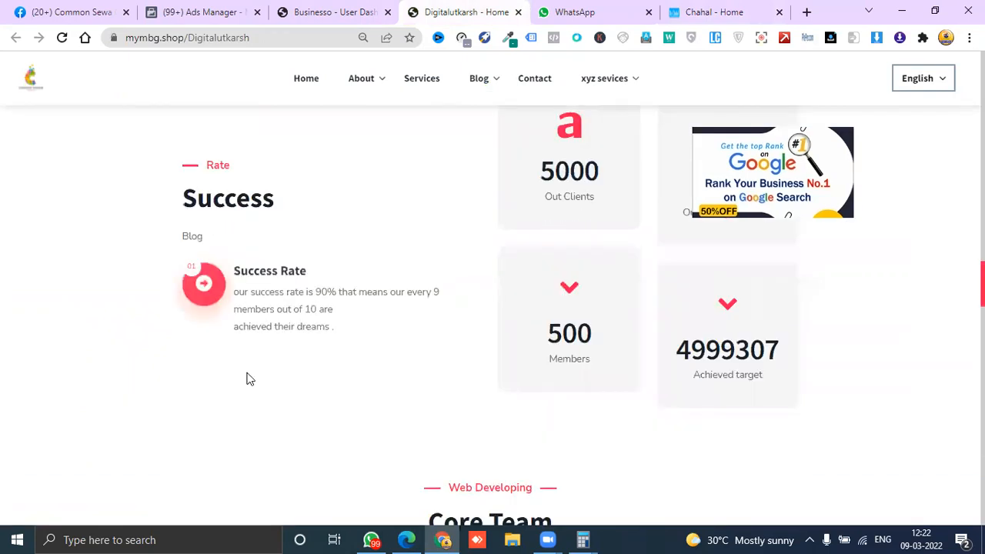
# Return to the Businesso dashboard and open the Work Process Section to check its list of work processes
pyautogui.click(300, 11)
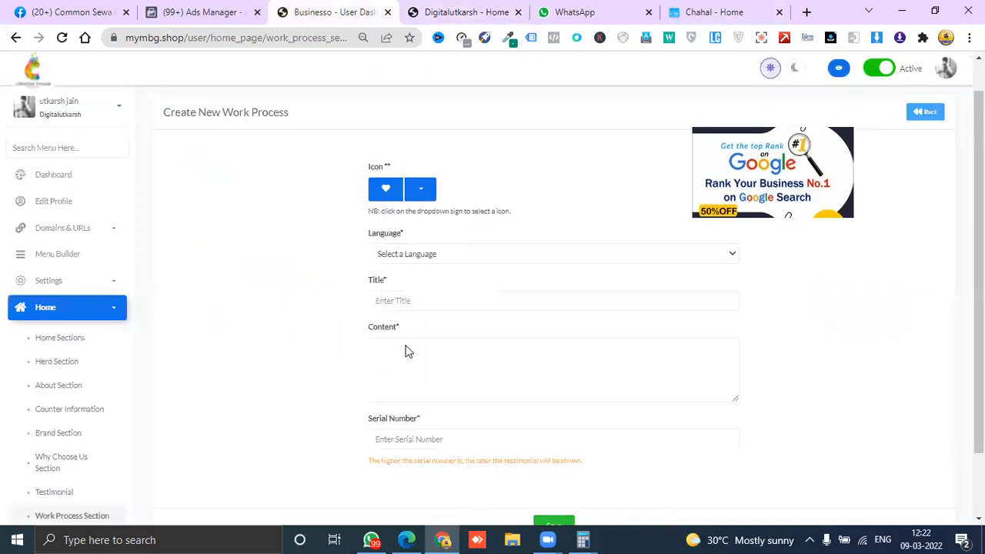
pyautogui.scroll(1, 381, 316)
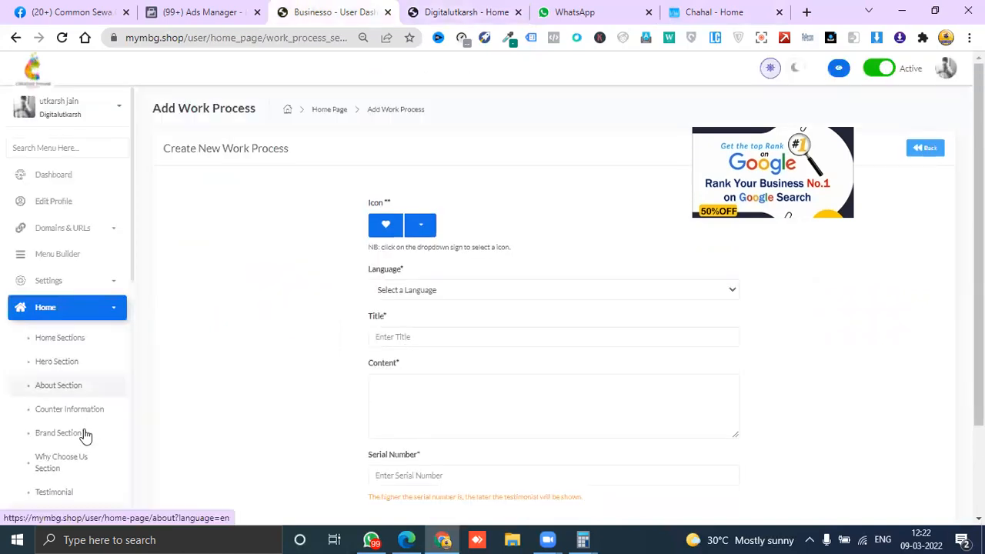
pyautogui.scroll(-3, 46, 350)
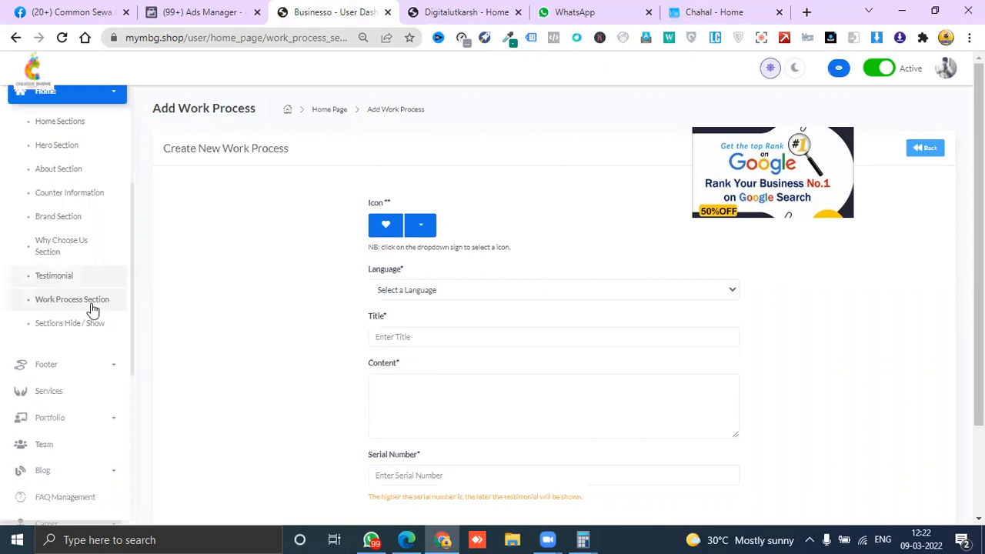
pyautogui.click(92, 304)
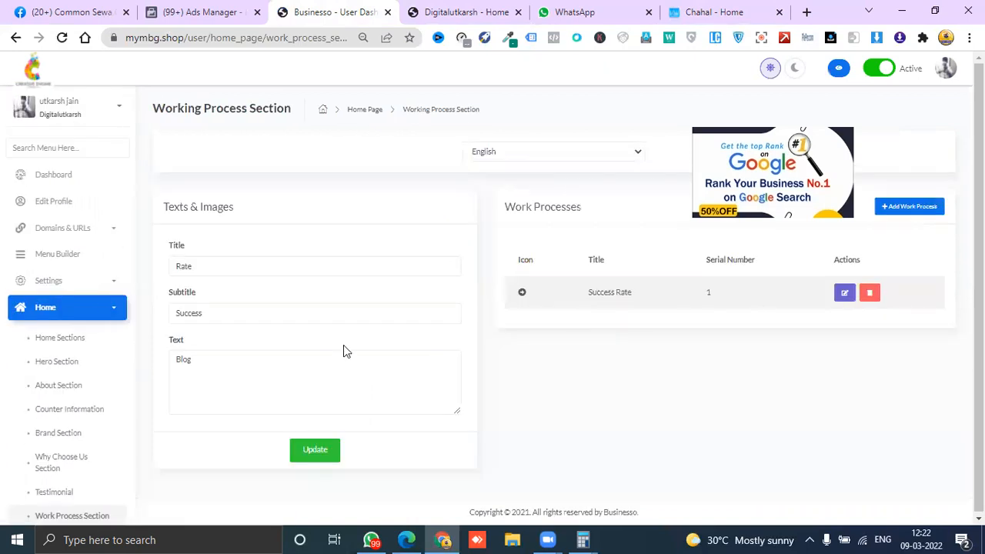
# Open the settings for hiding or showing home page sections and deactivate the Portfolio Section
pyautogui.scroll(-5, 48, 346)
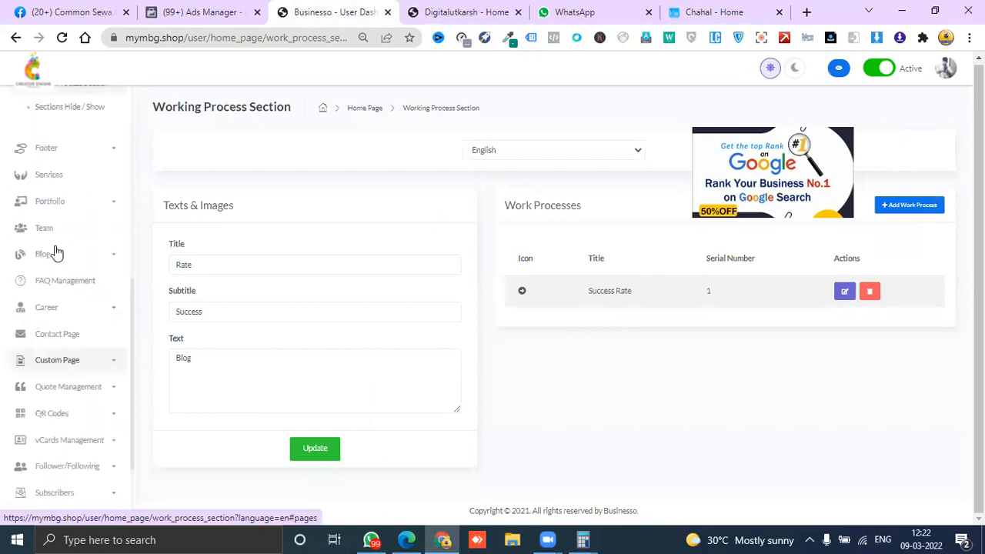
pyautogui.scroll(1, 61, 231)
pyautogui.click(62, 178)
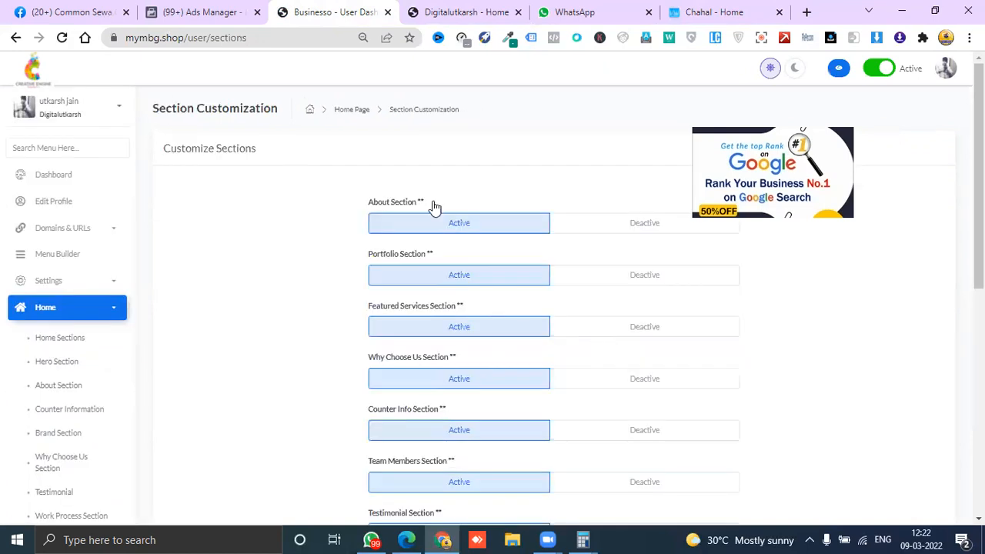
pyautogui.scroll(-1, 552, 206)
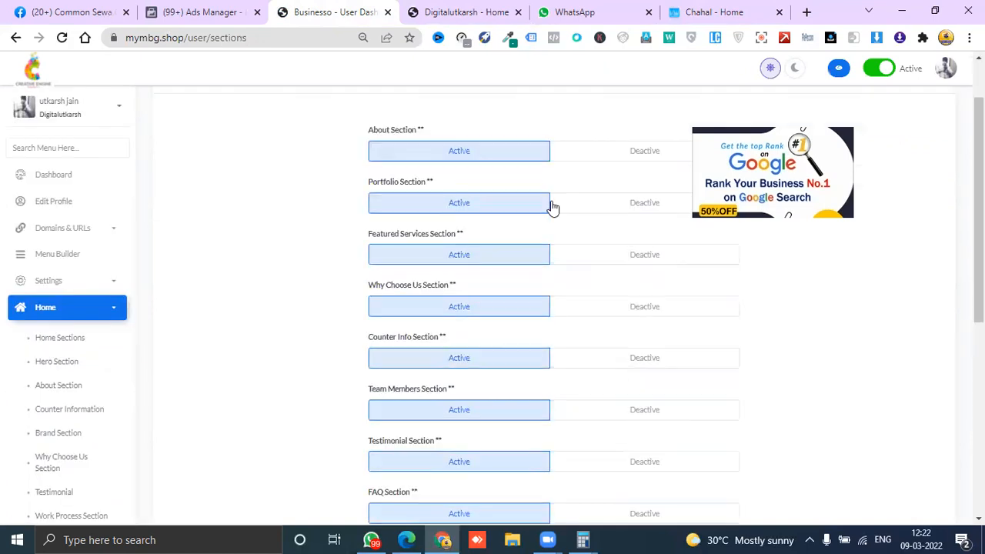
pyautogui.click(594, 206)
# Deactivate the FAQ Section and save the section customization
pyautogui.scroll(-1, 569, 261)
pyautogui.scroll(-3, 573, 274)
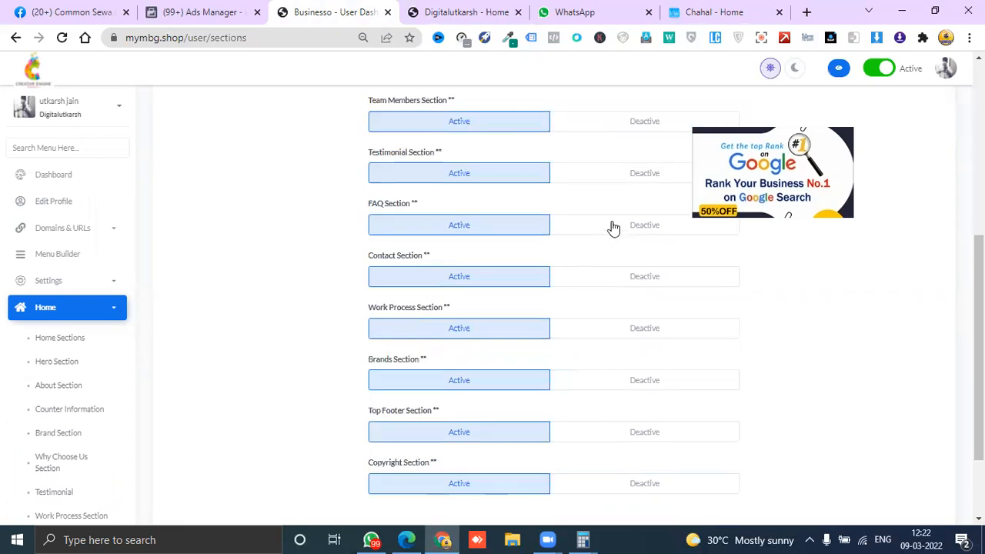
pyautogui.click(614, 227)
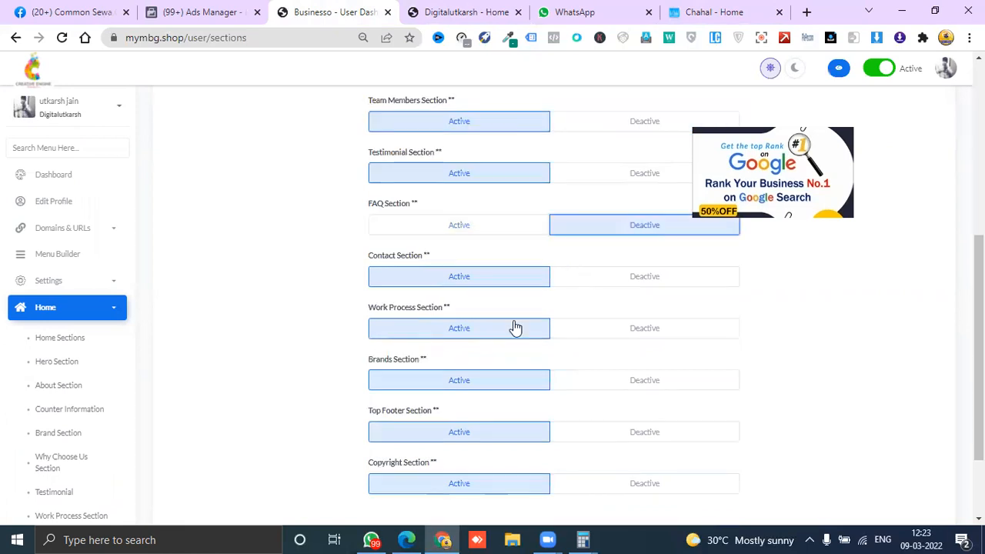
pyautogui.scroll(-2, 515, 339)
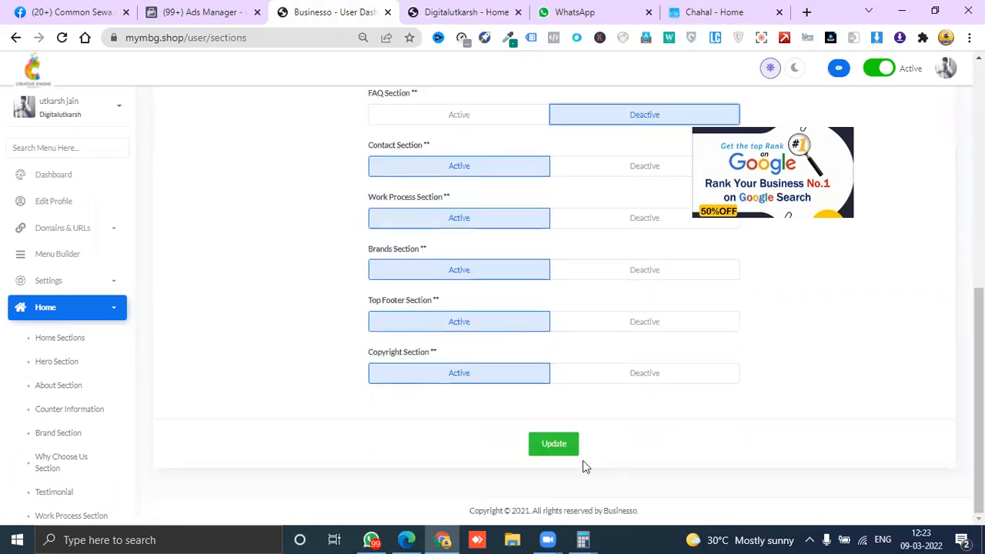
pyautogui.scroll(3, 585, 412)
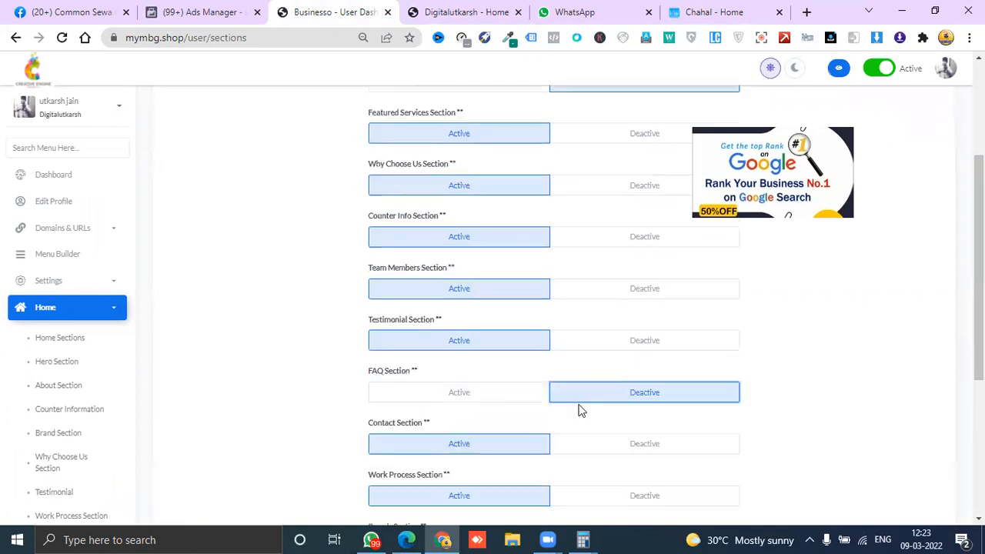
pyautogui.scroll(-3, 581, 410)
pyautogui.scroll(-1, 567, 453)
pyautogui.click(553, 444)
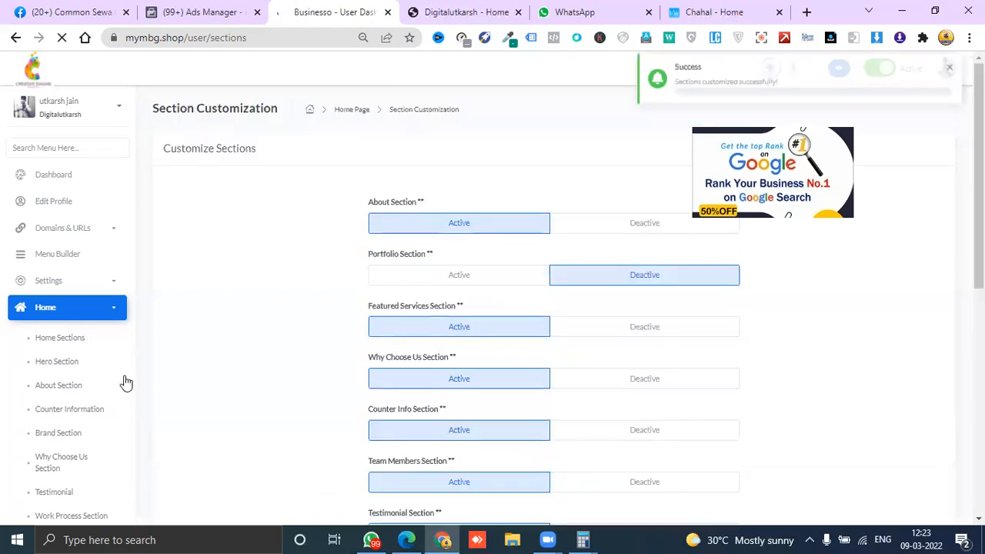
# Open the Footer Logo & Text settings and review the logo, company description and copyright fields
pyautogui.scroll(-2, 54, 444)
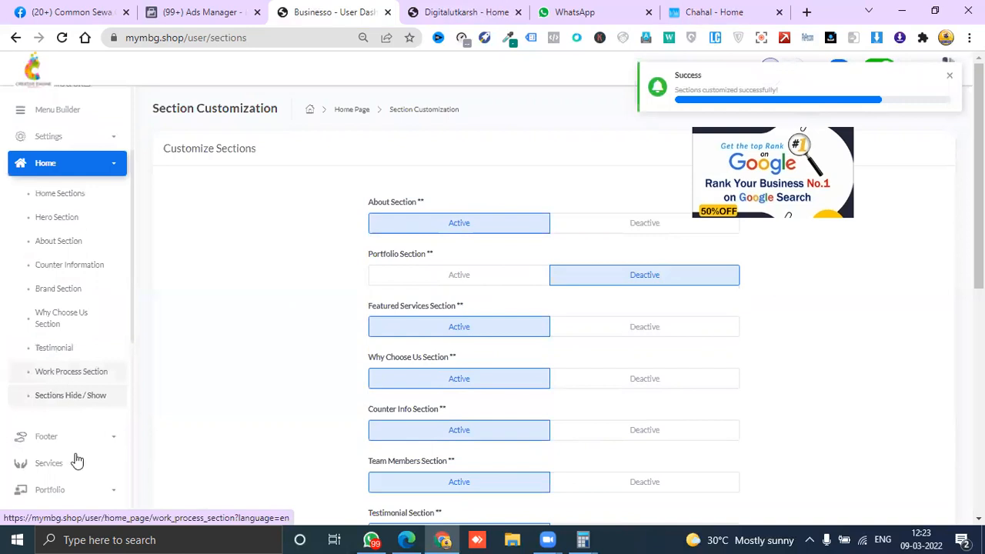
pyautogui.scroll(-1, 50, 381)
pyautogui.click(57, 368)
pyautogui.click(58, 400)
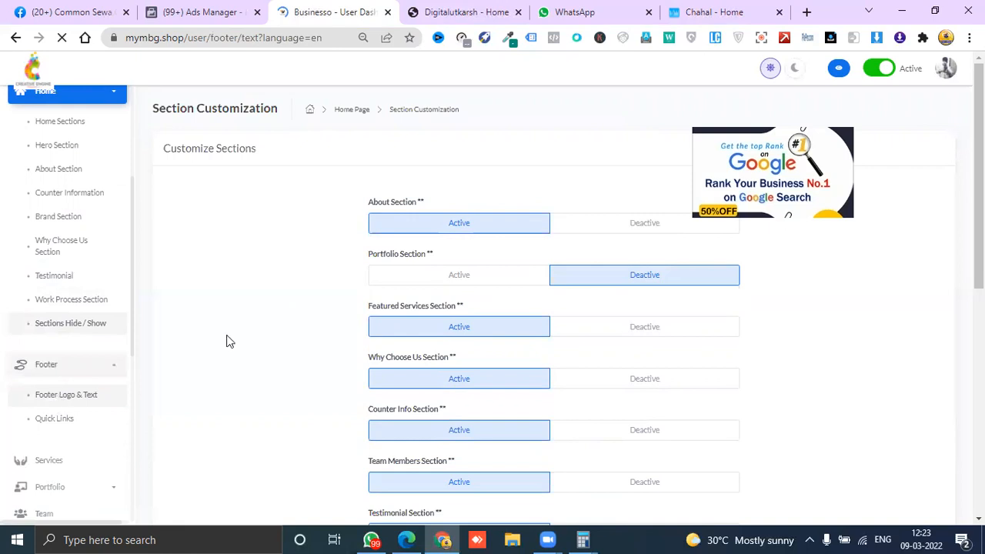
pyautogui.scroll(-2, 408, 205)
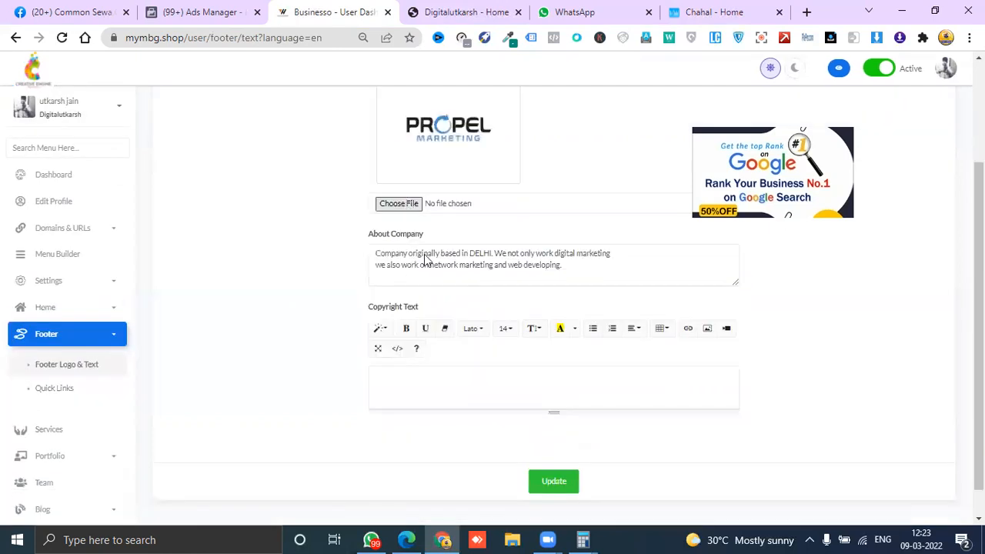
# Examine the footer logo and company description on the live Digitalutkarsh home page
pyautogui.click(462, 11)
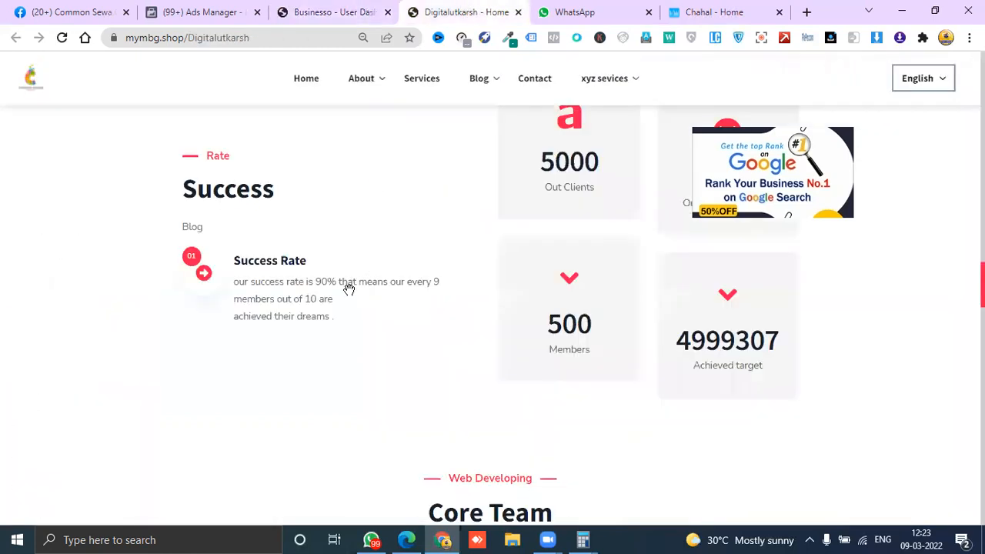
pyautogui.scroll(-5, 348, 297)
pyautogui.scroll(-5, 259, 297)
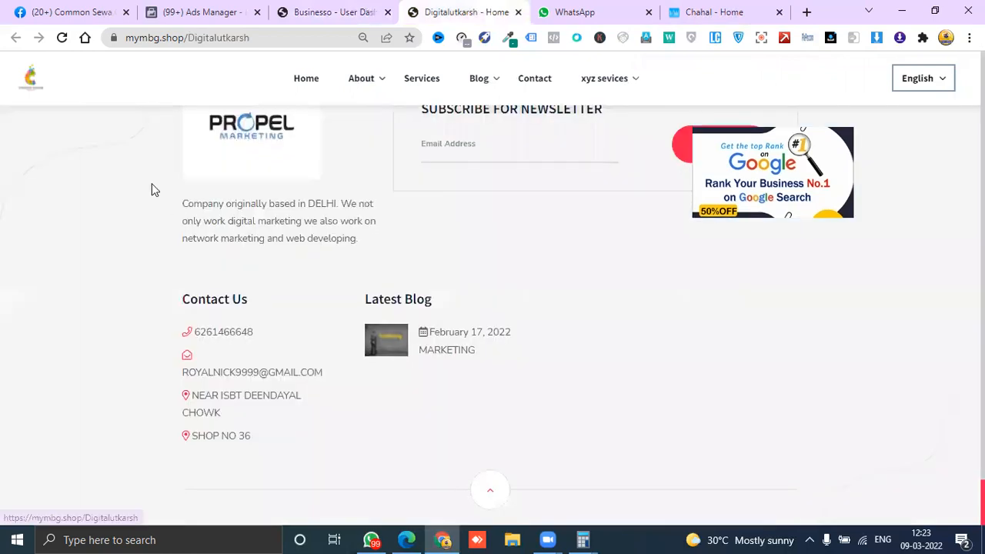
pyautogui.doubleClick(350, 238)
pyautogui.scroll(1, 353, 181)
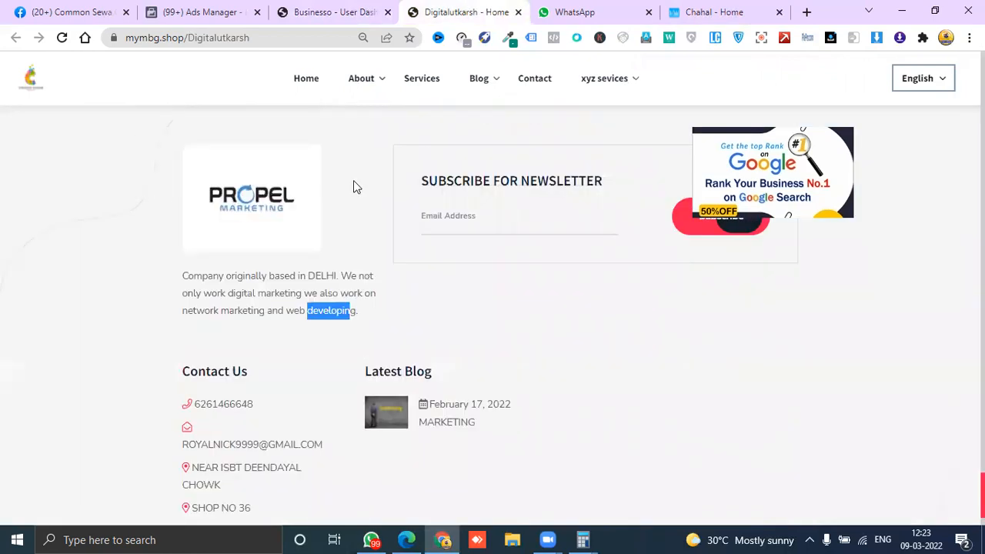
# Return to the Businesso dashboard and open the footer's Quick Links page
pyautogui.click(332, 8)
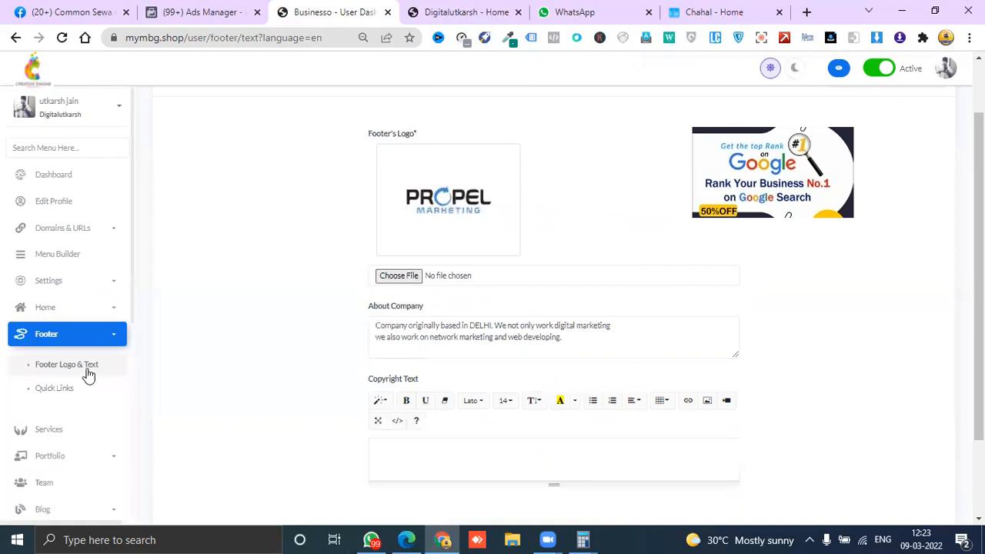
pyautogui.click(75, 433)
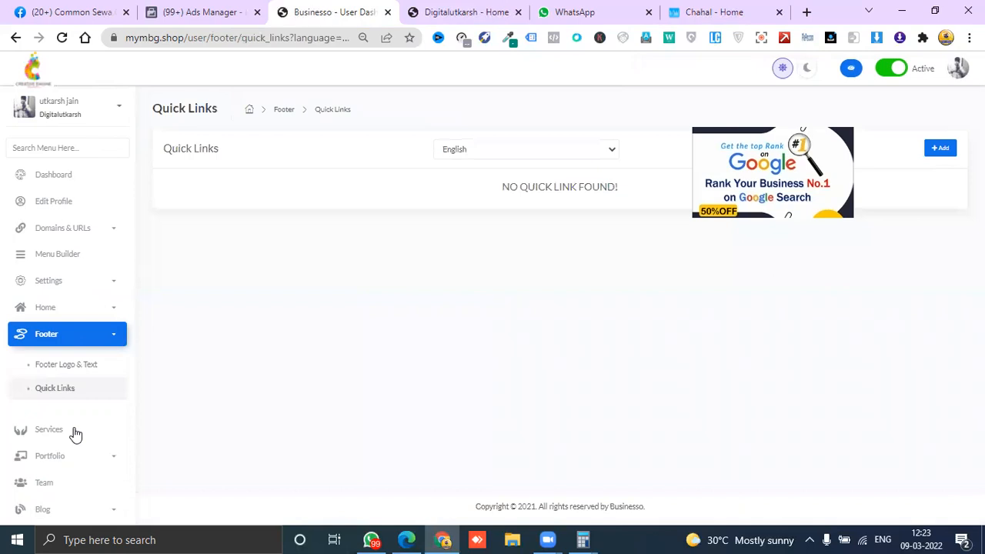
# Examine the footer of the Dr. Chahal website as an example for quick links
pyautogui.click(714, 12)
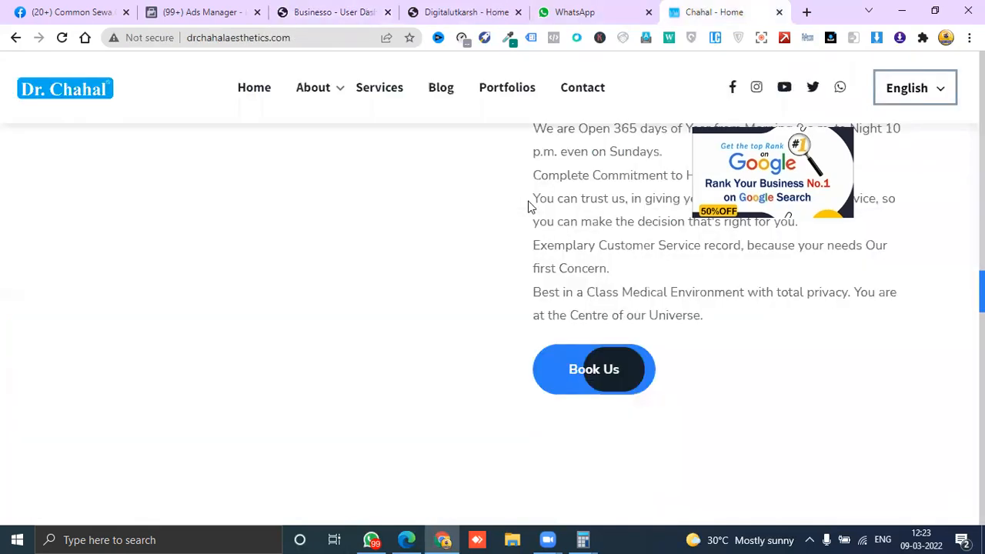
pyautogui.scroll(-12, 509, 327)
pyautogui.scroll(-5, 92, 375)
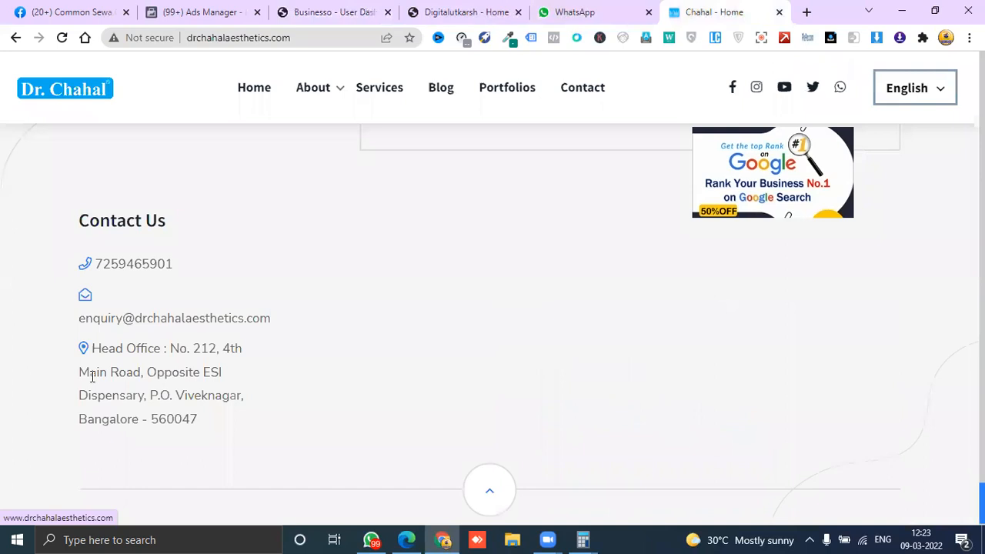
pyautogui.scroll(-1, 126, 379)
pyautogui.scroll(4, 231, 377)
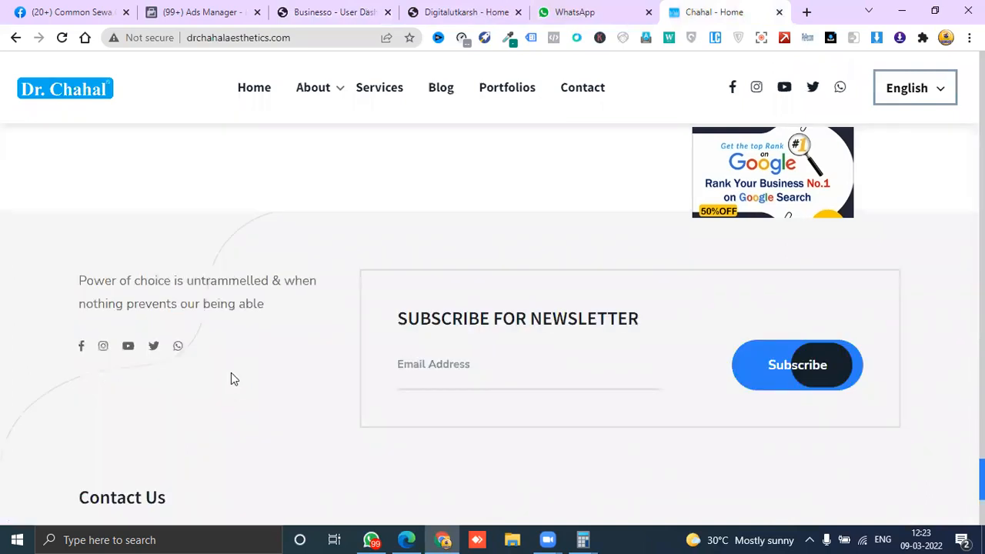
pyautogui.scroll(3, 231, 378)
pyautogui.scroll(-7, 230, 378)
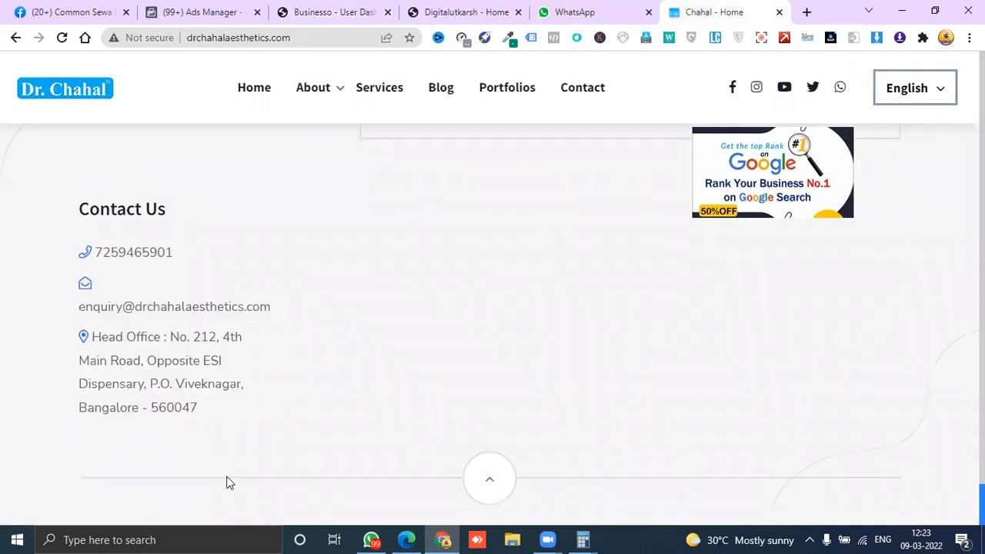
# Start a new footer quick link in the Businesso dashboard with English as its language
pyautogui.click(423, 11)
pyautogui.click(375, 9)
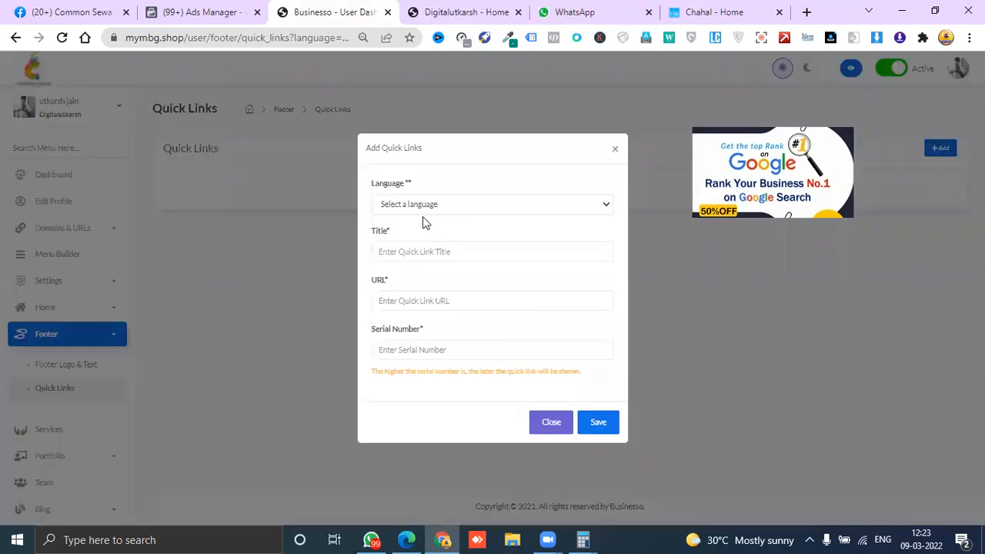
pyautogui.click(422, 211)
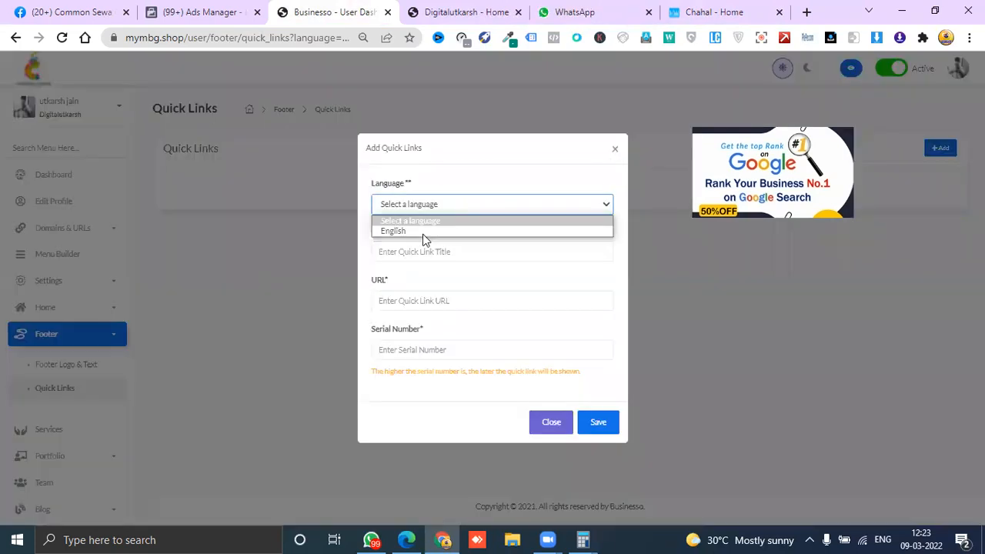
pyautogui.click(424, 235)
# Title the new English quick link "Support Us"
pyautogui.click(424, 250)
pyautogui.press('capslock')
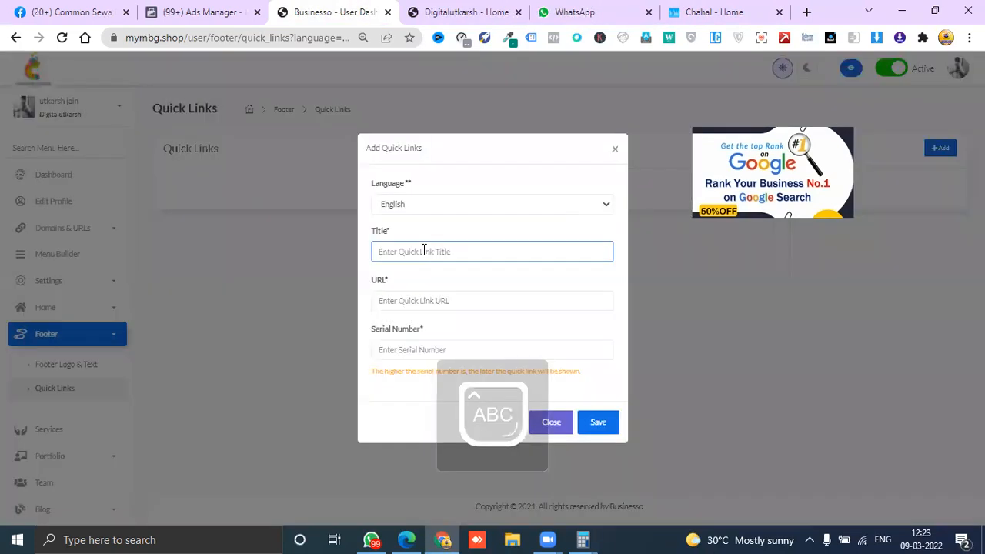
pyautogui.write('S')
pyautogui.press('capslock')
pyautogui.write('upport')
pyautogui.press('capslock')
pyautogui.write('U')
pyautogui.press('capslock')
pyautogui.write('s')
# Enter "Our Postive Reviews" as the quick link's URL, set its serial number to 1 and save it
pyautogui.click(428, 300)
pyautogui.write('Our Postive Reviews')
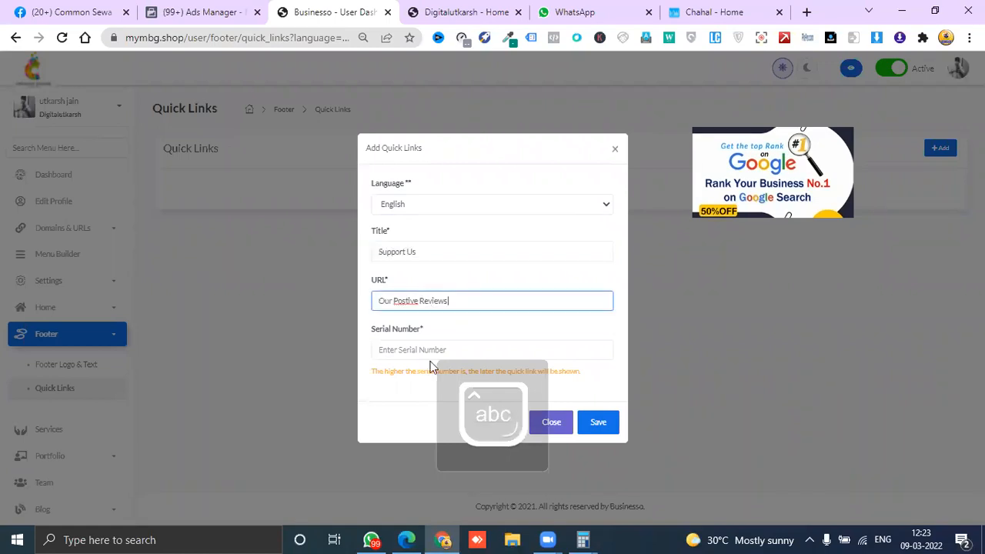
pyautogui.press('Tab')
pyautogui.write('1')
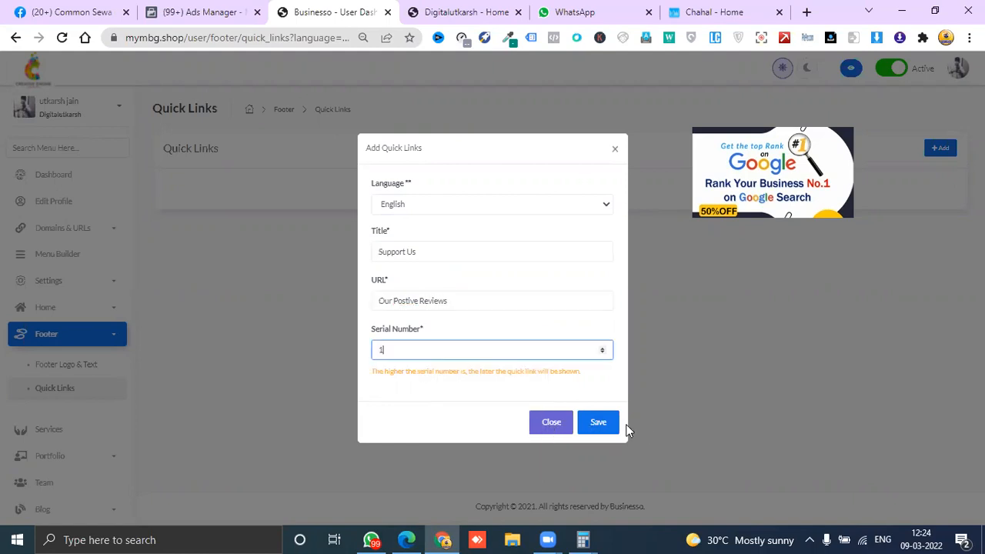
pyautogui.click(604, 427)
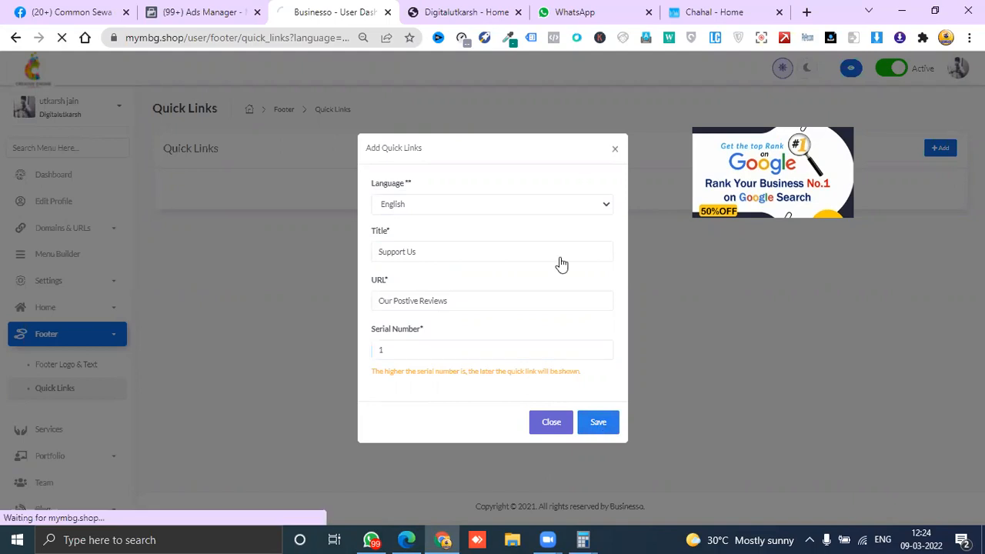
# Reload the live Digitalutkarsh home page to check its footer quick links, and return to the Businesso dashboard
pyautogui.click(433, 12)
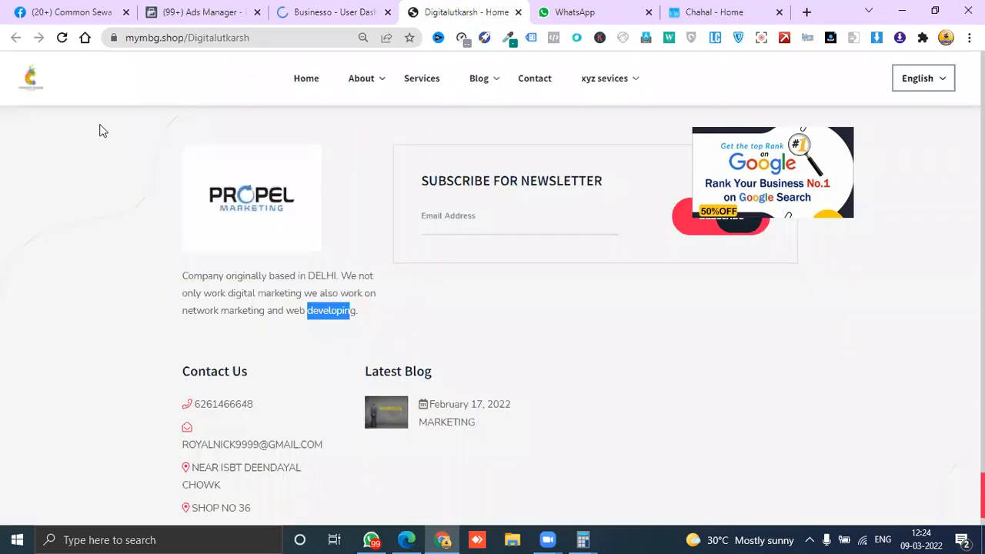
pyautogui.click(66, 39)
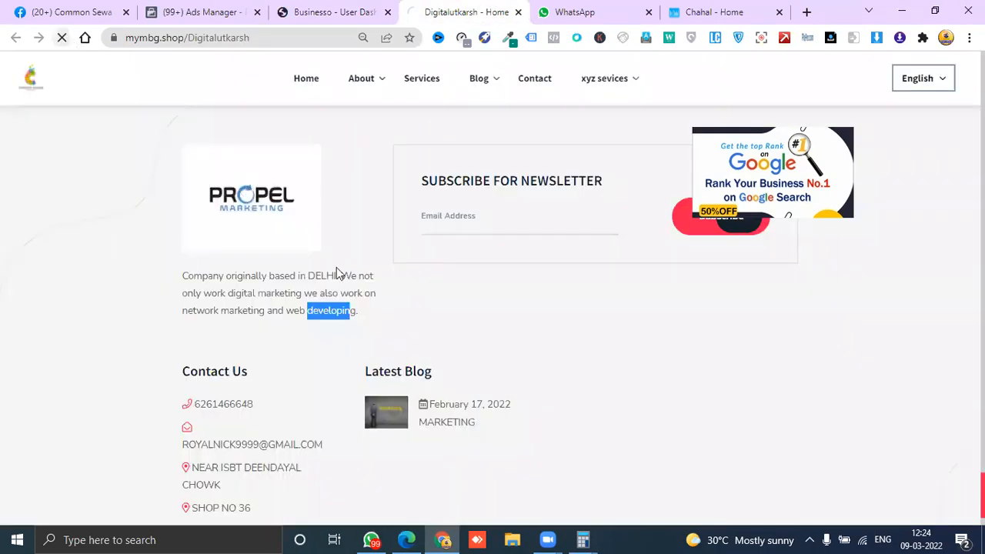
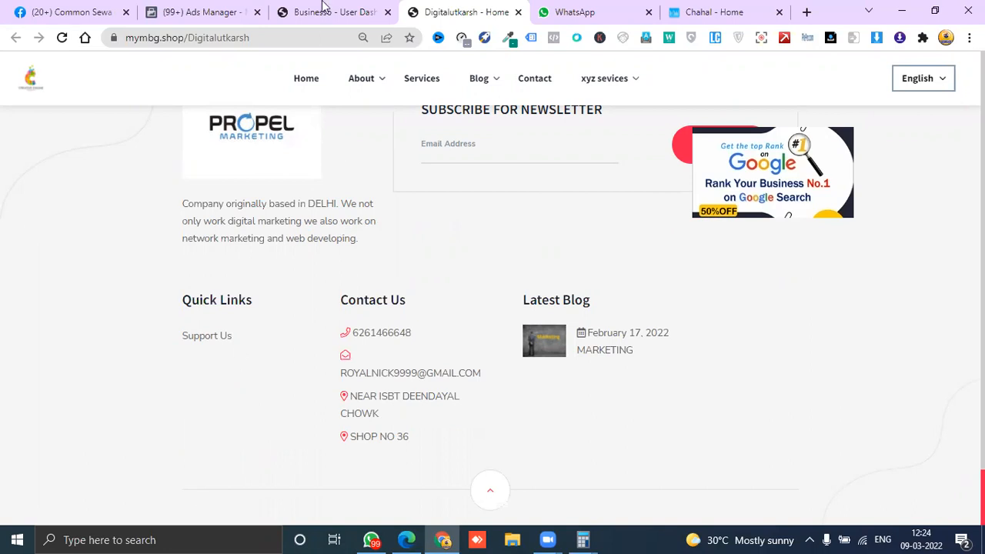
pyautogui.hotkey('ctrl', 'shift', 'Tab')
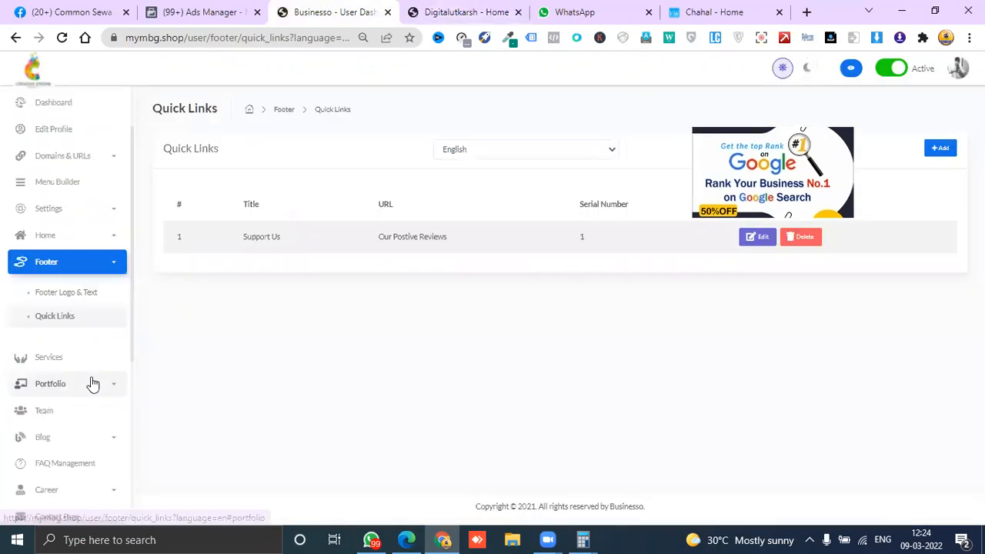
# Open the dashboard's Services page and examine the new service form's content, serial number, featured, detail page and meta fields
pyautogui.click(49, 367)
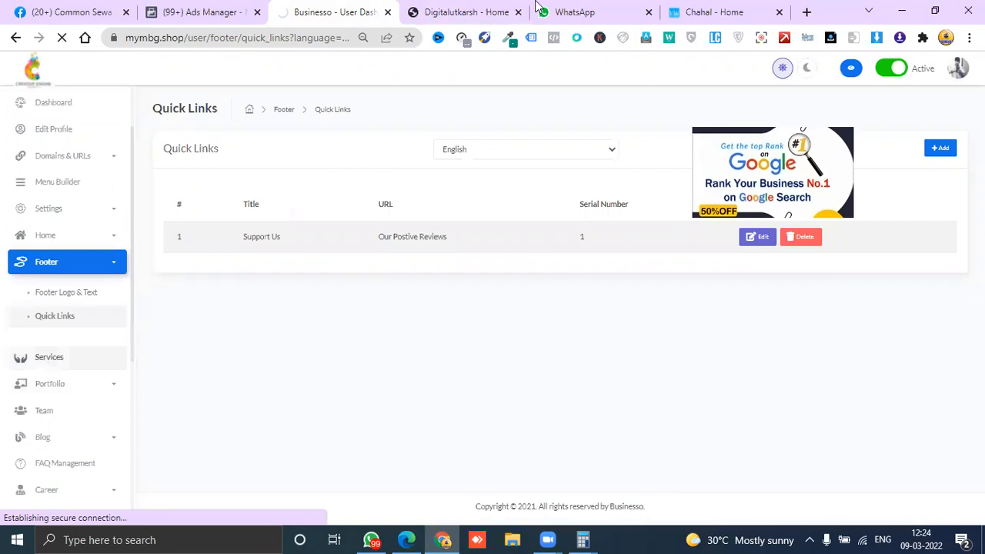
pyautogui.click(676, 6)
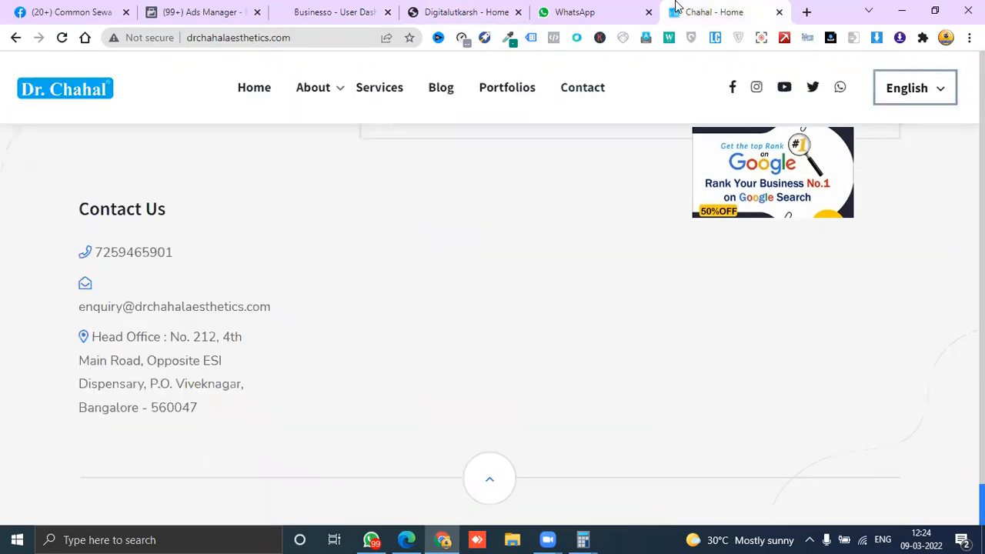
pyautogui.click(291, 9)
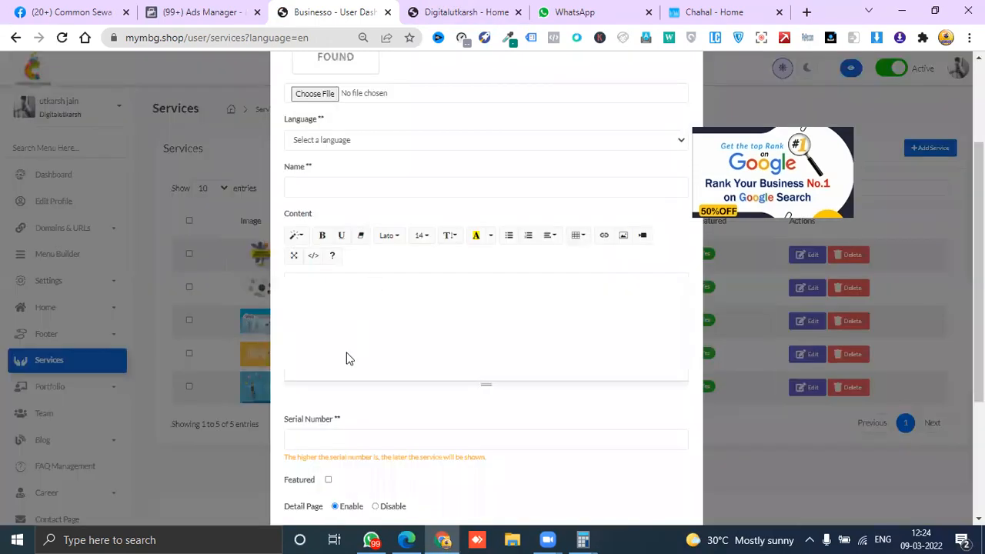
pyautogui.scroll(-1, 342, 369)
pyautogui.scroll(-2, 362, 304)
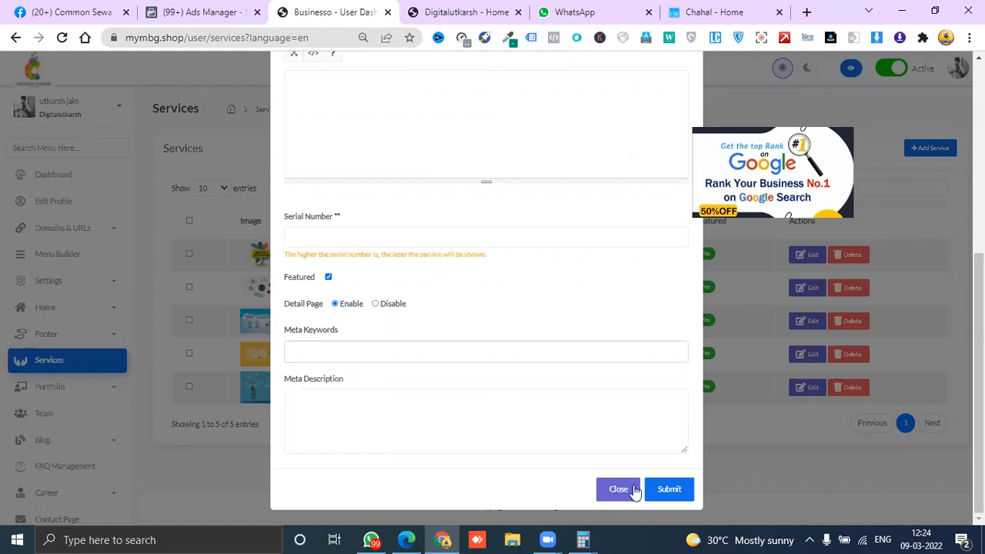
pyautogui.scroll(1, 689, 256)
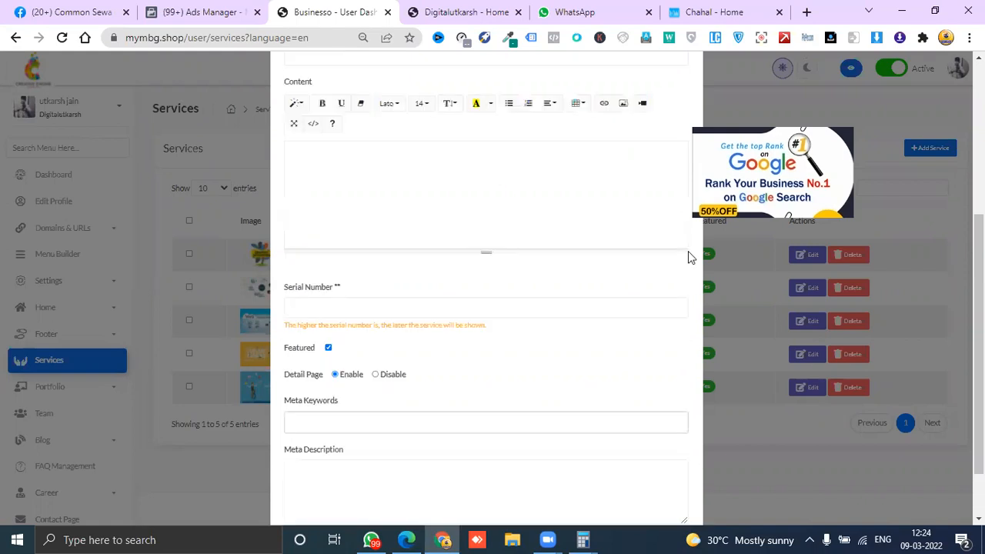
# Examine the Our Services section on the live Digitalutkarsh home page
pyautogui.click(467, 11)
pyautogui.scroll(5, 475, 320)
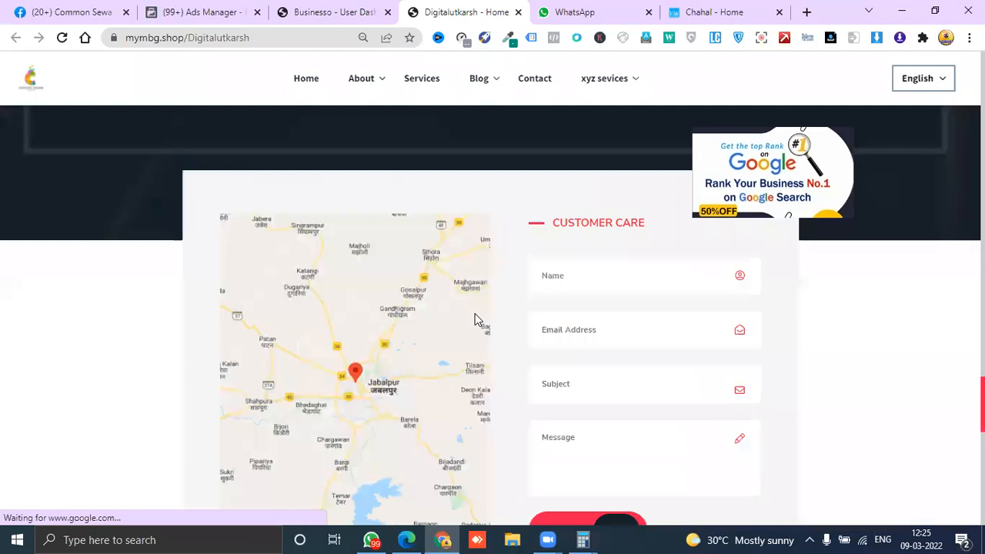
pyautogui.scroll(5, 475, 320)
pyautogui.scroll(10, 475, 319)
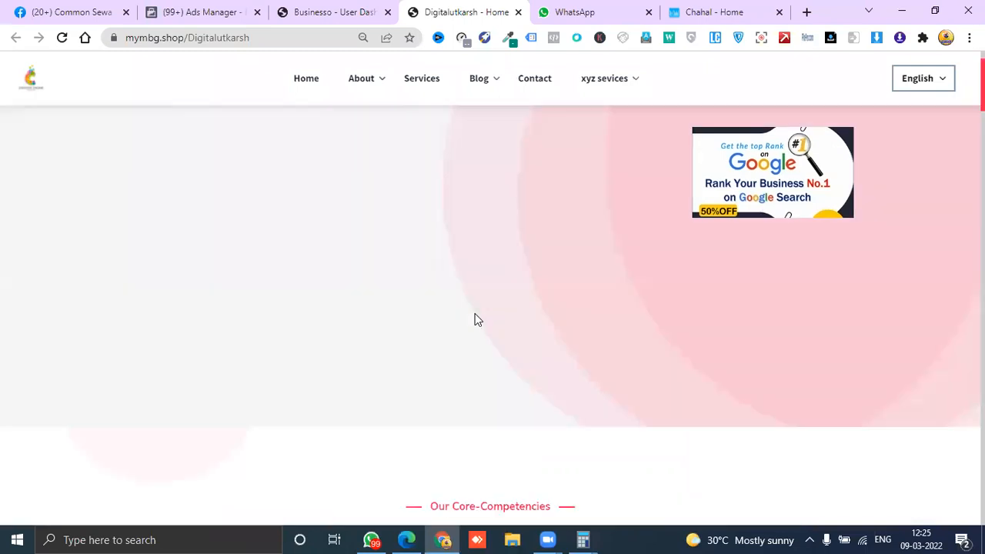
pyautogui.scroll(-4, 472, 321)
pyautogui.scroll(-2, 392, 301)
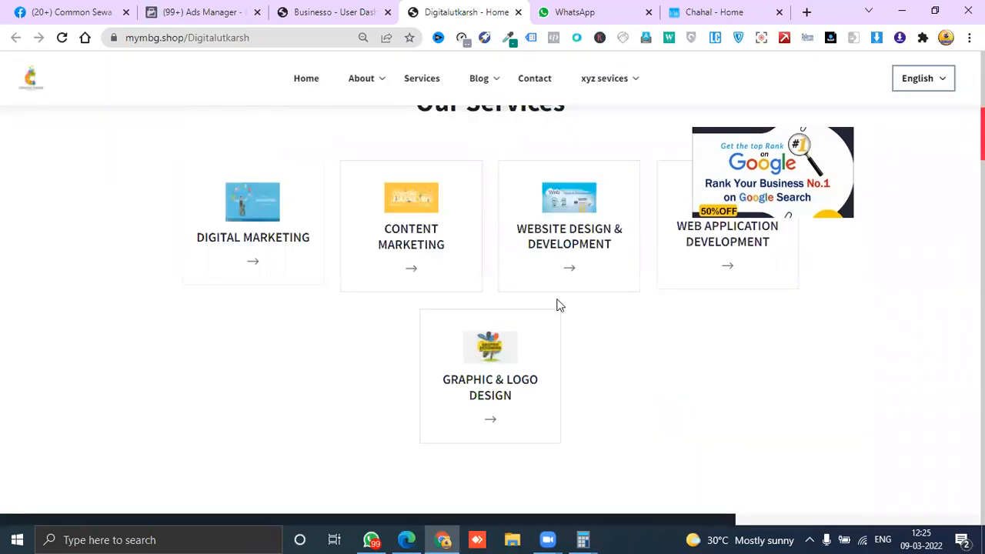
pyautogui.scroll(1, 698, 348)
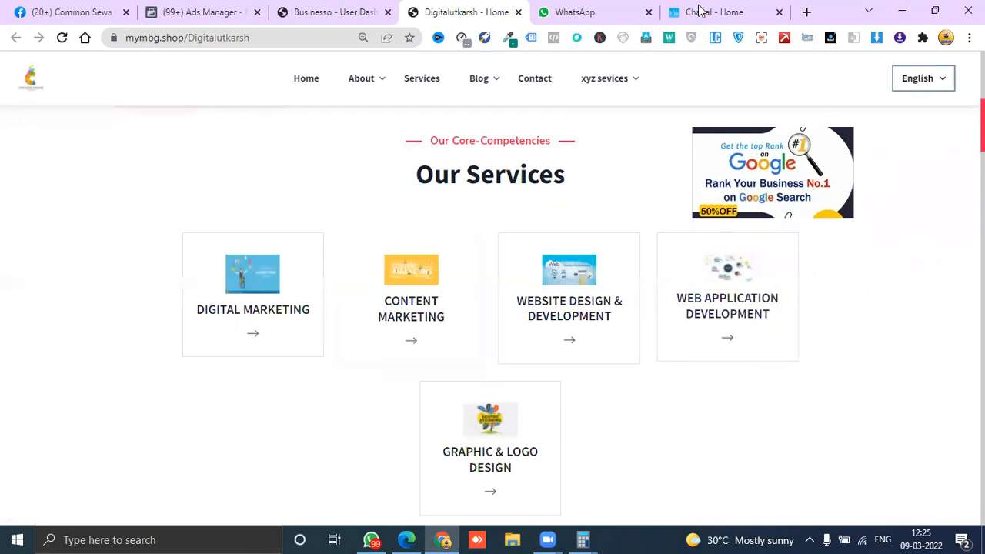
# Look through the Dr. Chahal home page for an example of a services section
pyautogui.click(700, 12)
pyautogui.scroll(5, 387, 392)
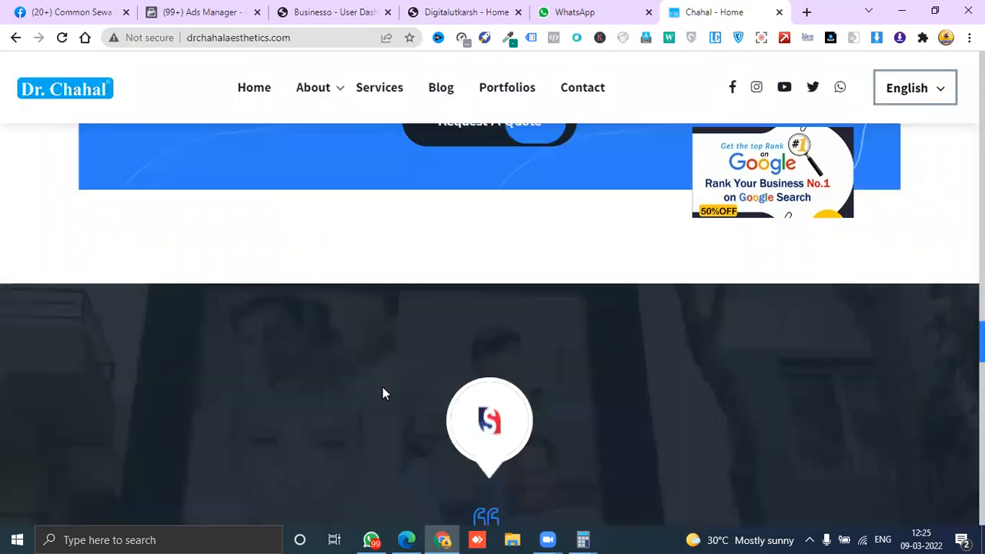
pyautogui.scroll(5, 384, 393)
pyautogui.scroll(5, 384, 393)
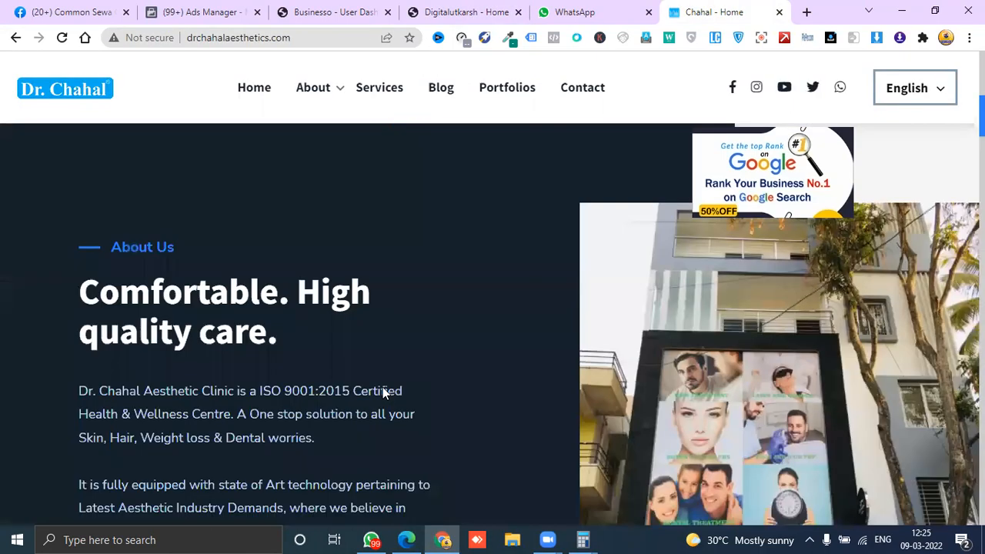
pyautogui.scroll(5, 383, 389)
pyautogui.scroll(-5, 385, 393)
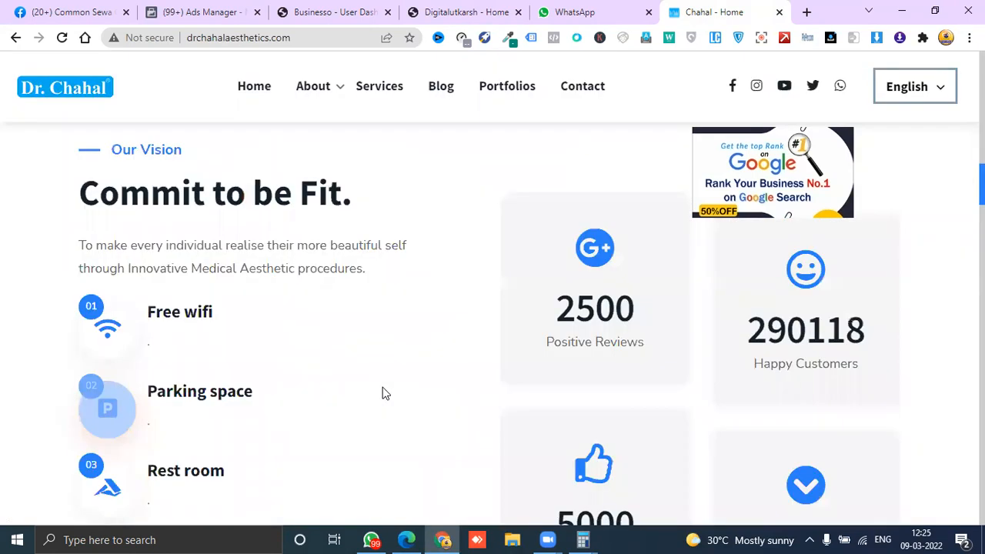
pyautogui.scroll(-5, 385, 394)
pyautogui.scroll(-5, 383, 393)
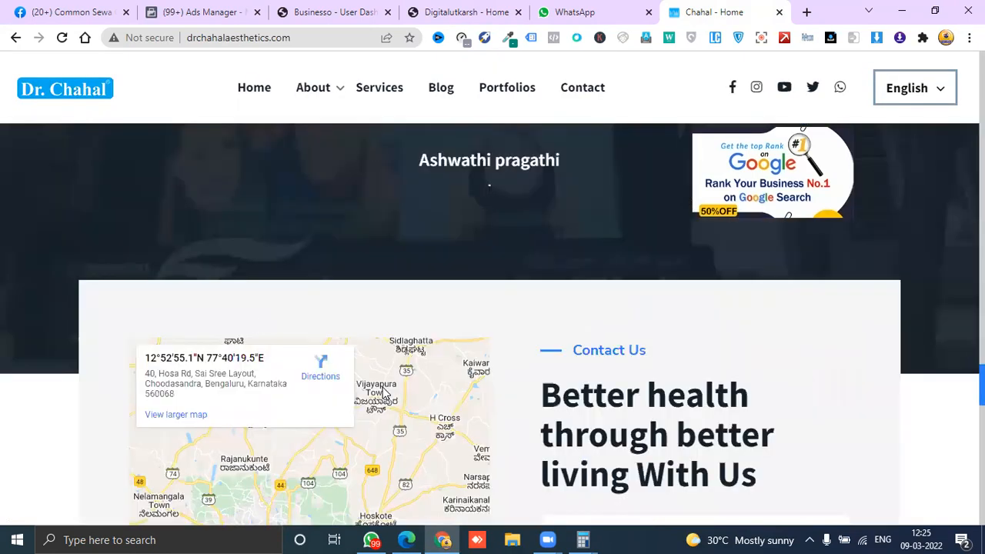
pyautogui.scroll(-5, 384, 393)
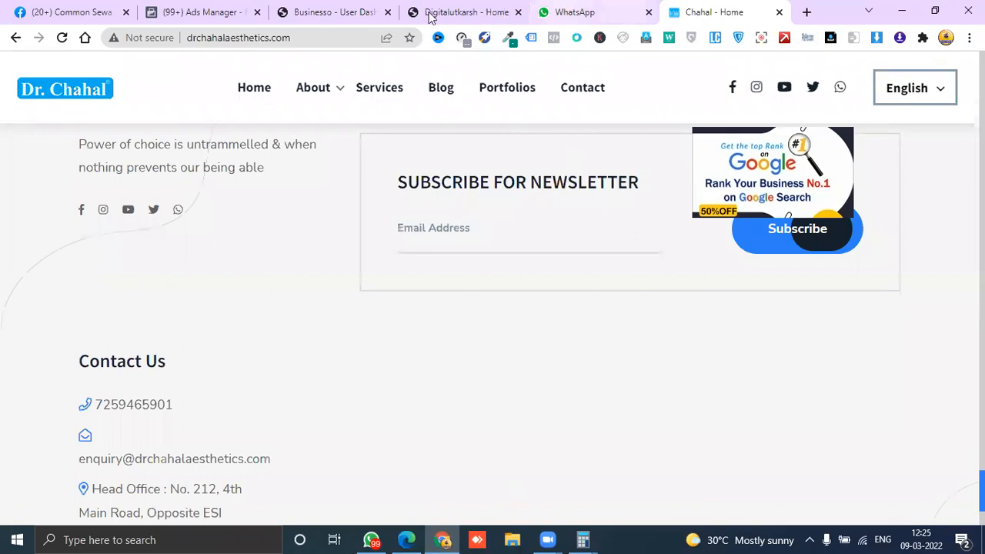
# Open the suggested wellbe service details page on mymbg.shop in a new browser tab
pyautogui.click(805, 11)
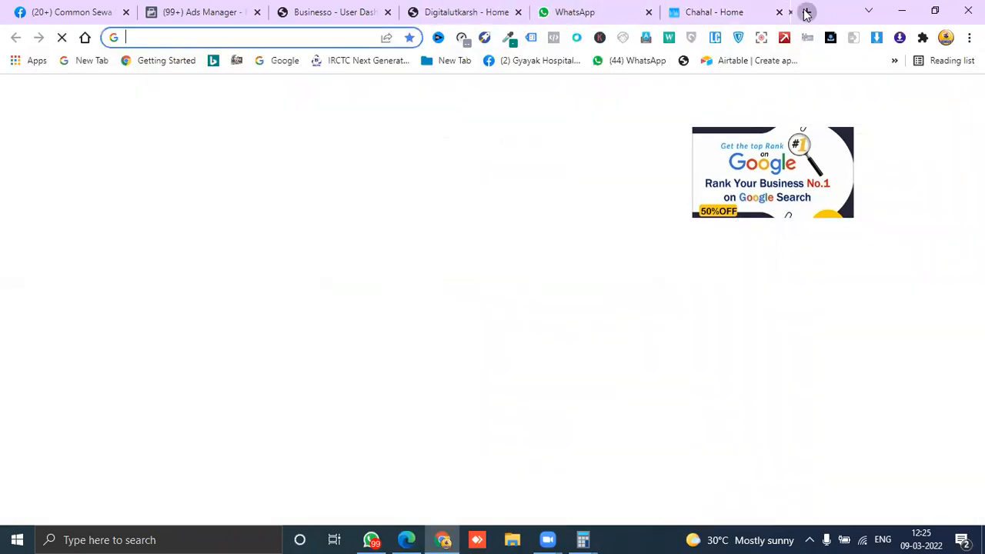
pyautogui.write('we')
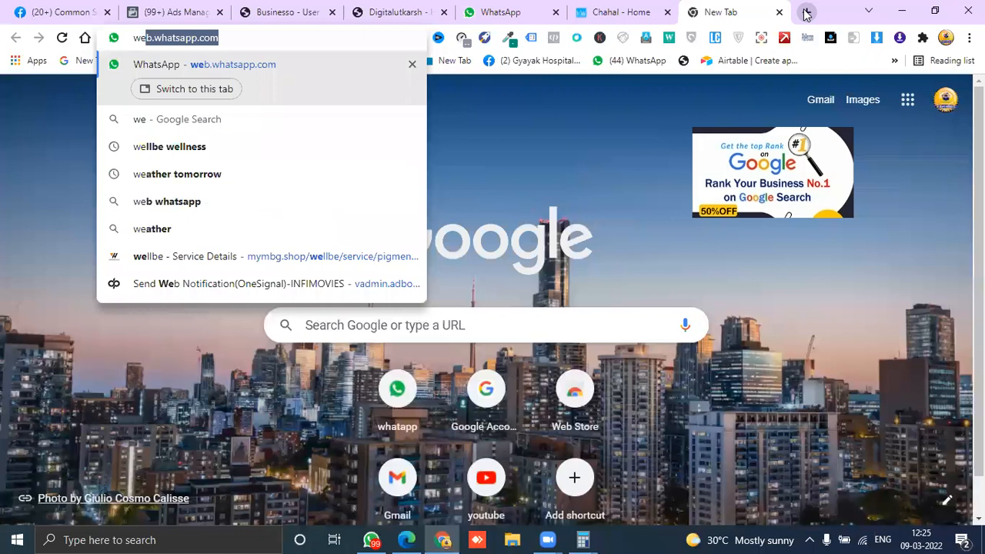
pyautogui.press('Down')
pyautogui.press('Down')
pyautogui.press('Down')
pyautogui.press('Down')
pyautogui.press('Down')
pyautogui.press('Down')
pyautogui.press('Return')
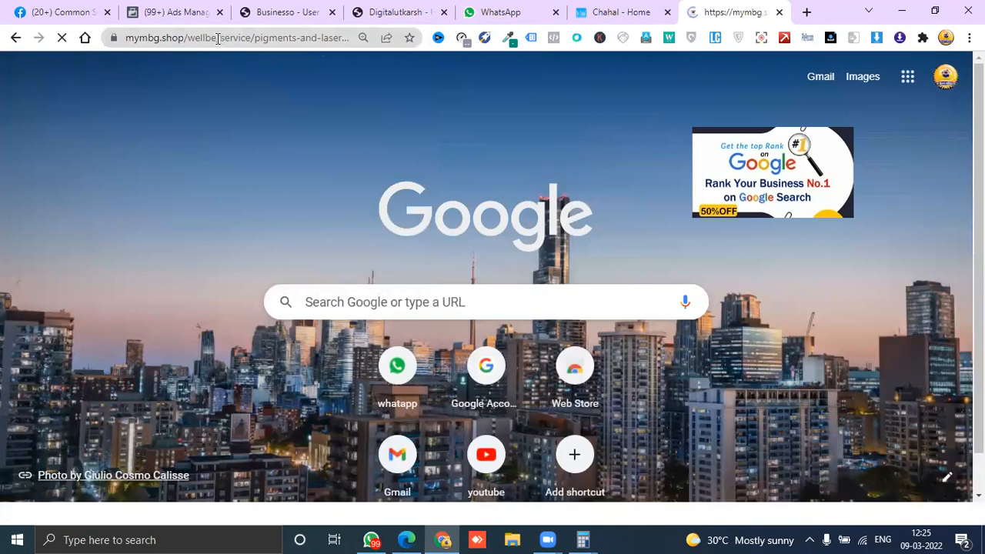
# Shorten the web address to mymbg.shop/wellbe and load the wellbe home page
pyautogui.click(380, 52)
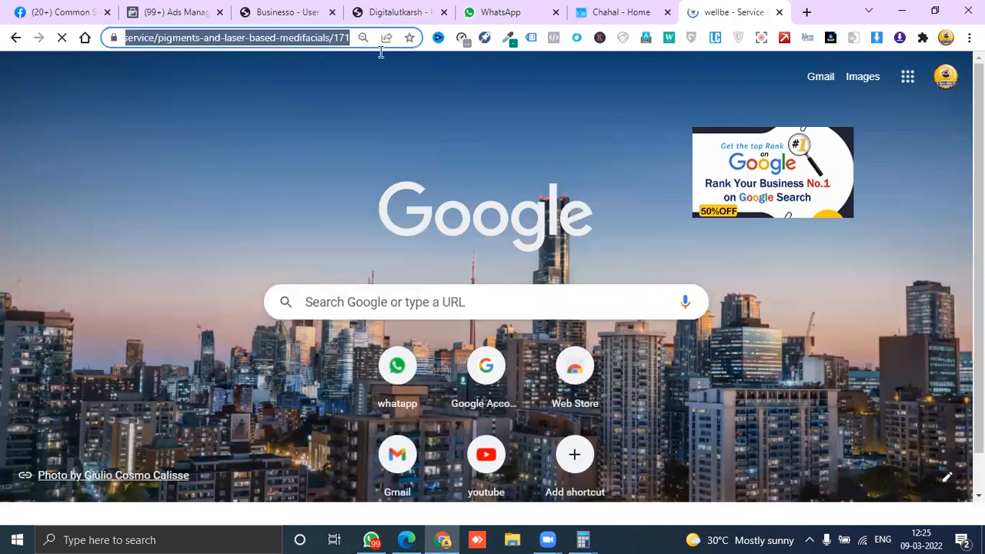
pyautogui.press('BackSpace')
pyautogui.press('Return')
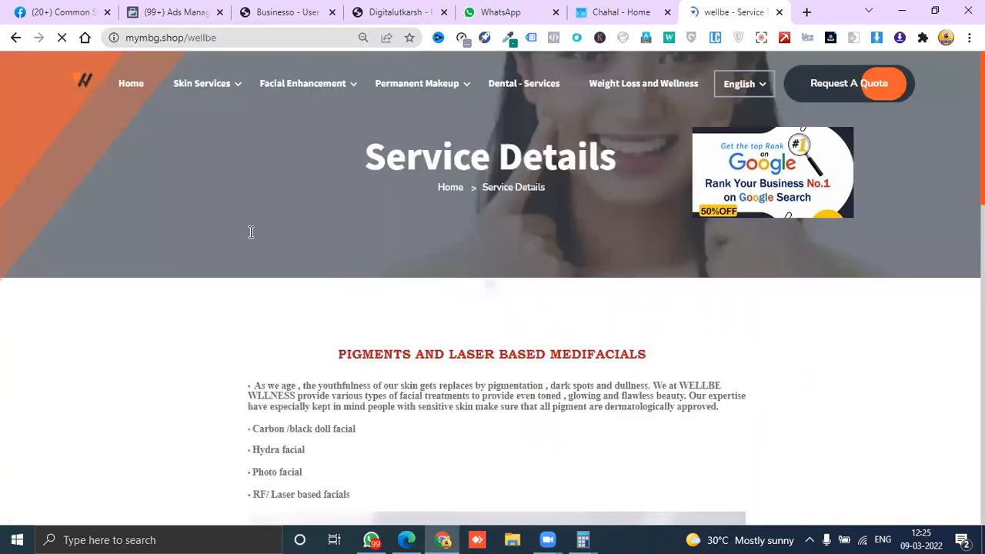
pyautogui.scroll(-3, 237, 220)
pyautogui.scroll(3, 141, 79)
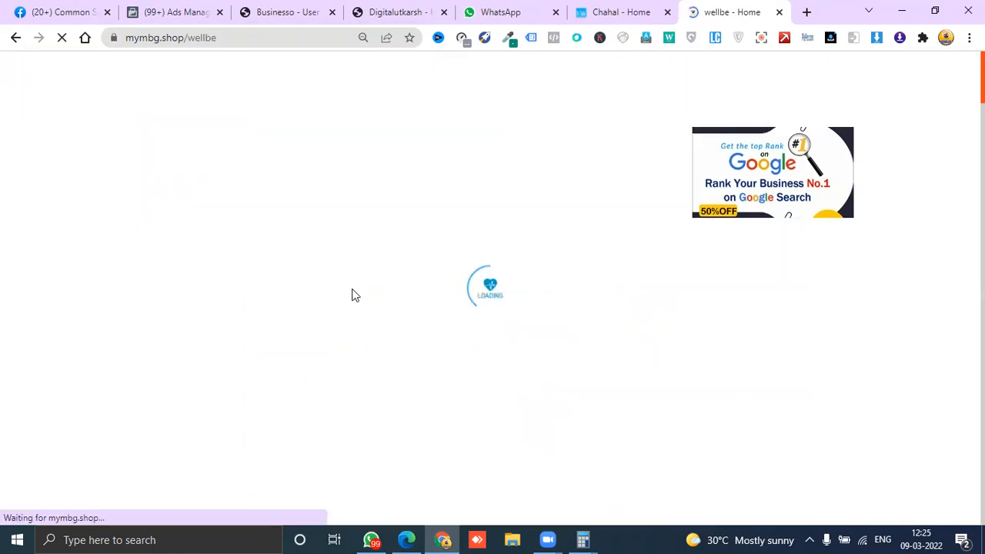
# Examine wellbe's prominent services and view the details page of Pigments and Laser Based Medifacials
pyautogui.scroll(-5, 354, 296)
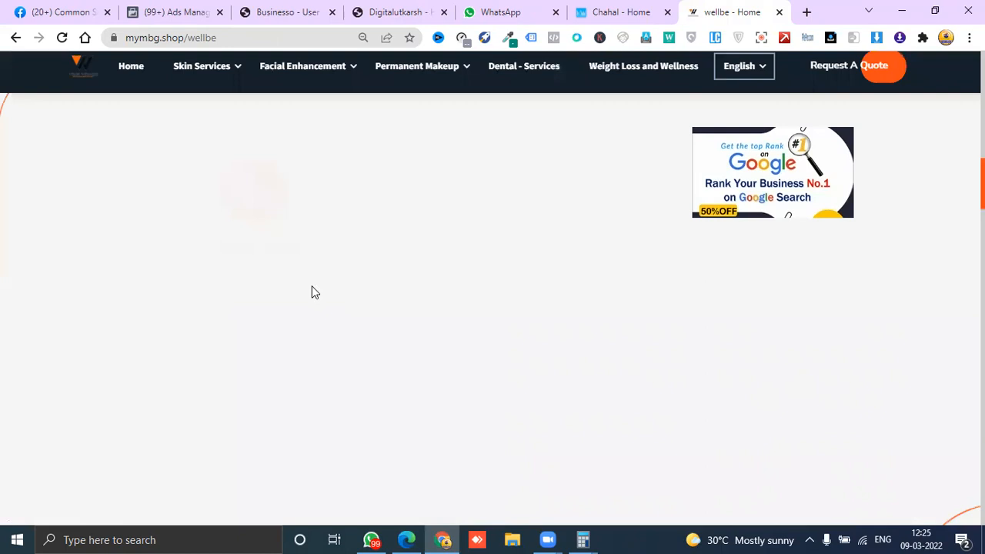
pyautogui.scroll(1, 399, 270)
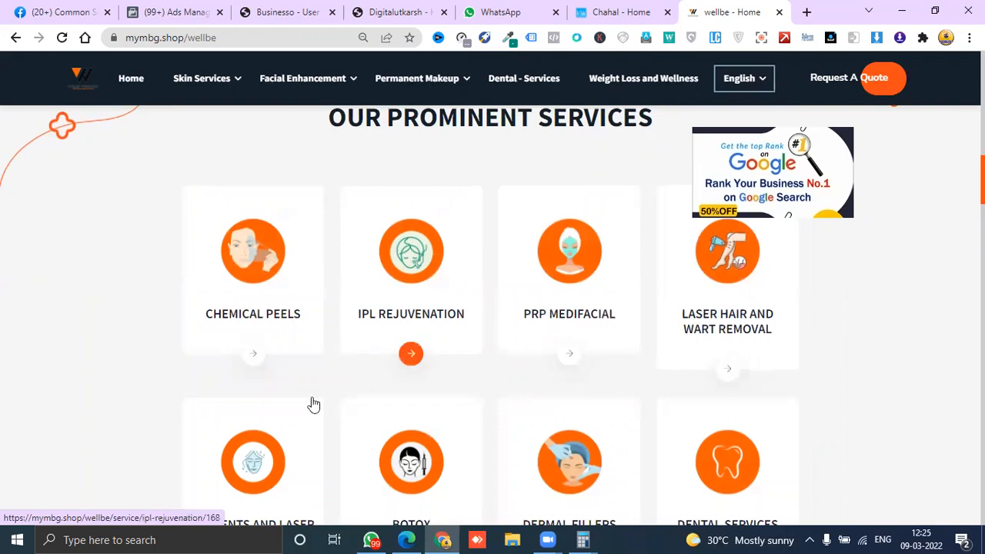
pyautogui.scroll(-2, 310, 405)
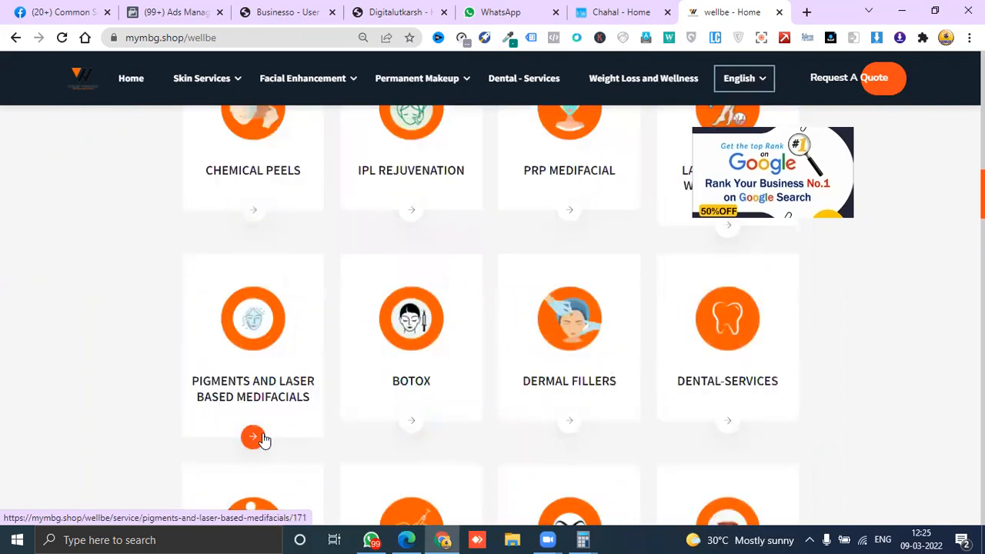
pyautogui.click(254, 437)
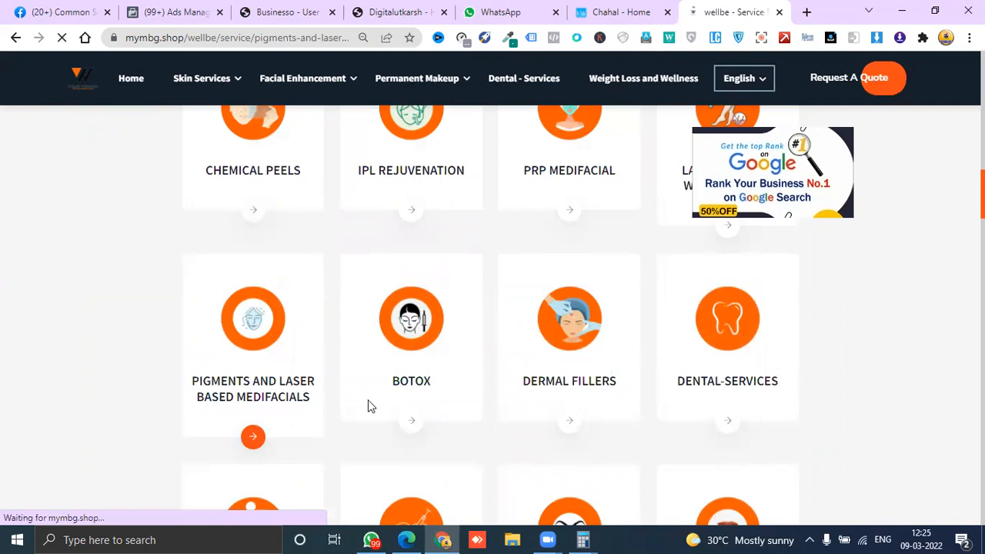
pyautogui.scroll(-3, 369, 407)
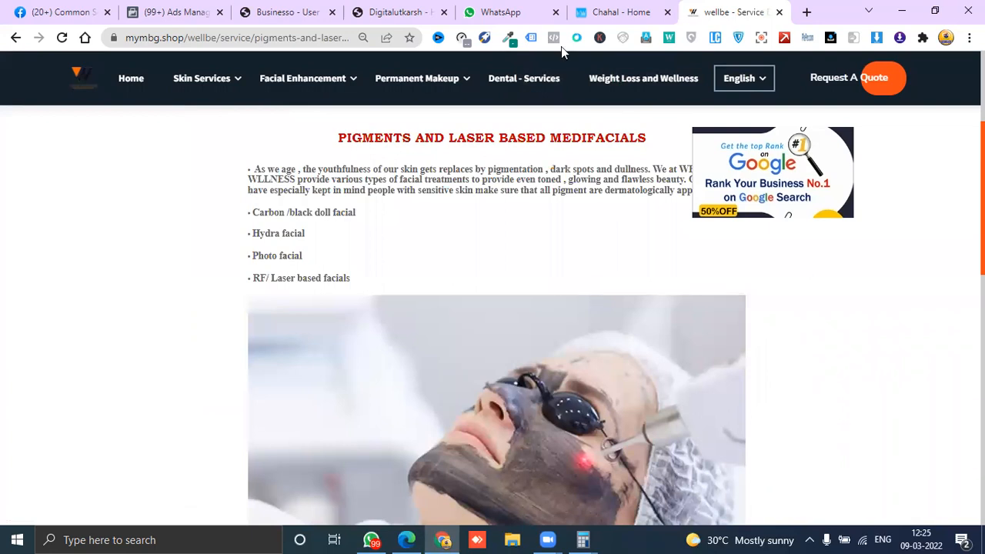
# Compare with the services on the live Digitalutkarsh home page and return to the Businesso dashboard's Services page
pyautogui.click(389, 11)
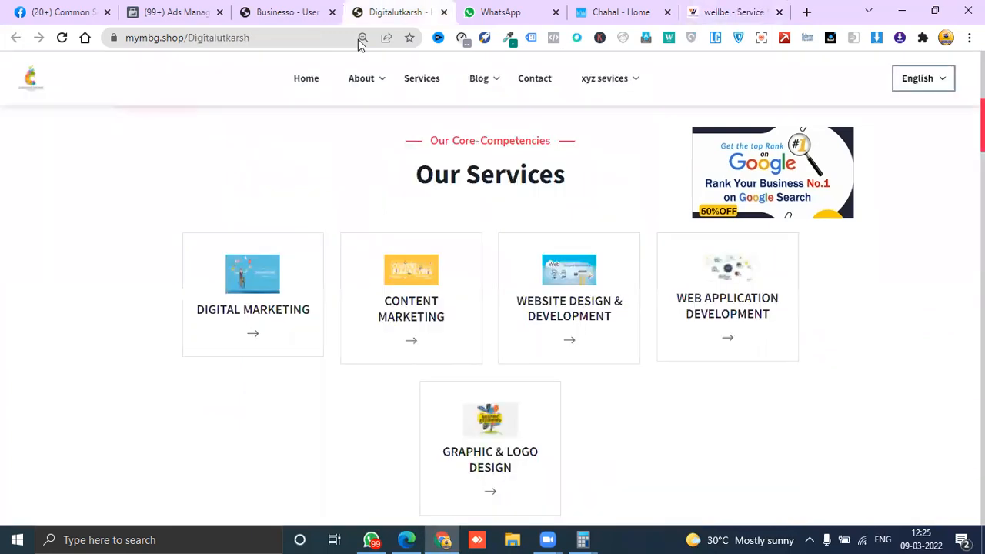
pyautogui.click(250, 10)
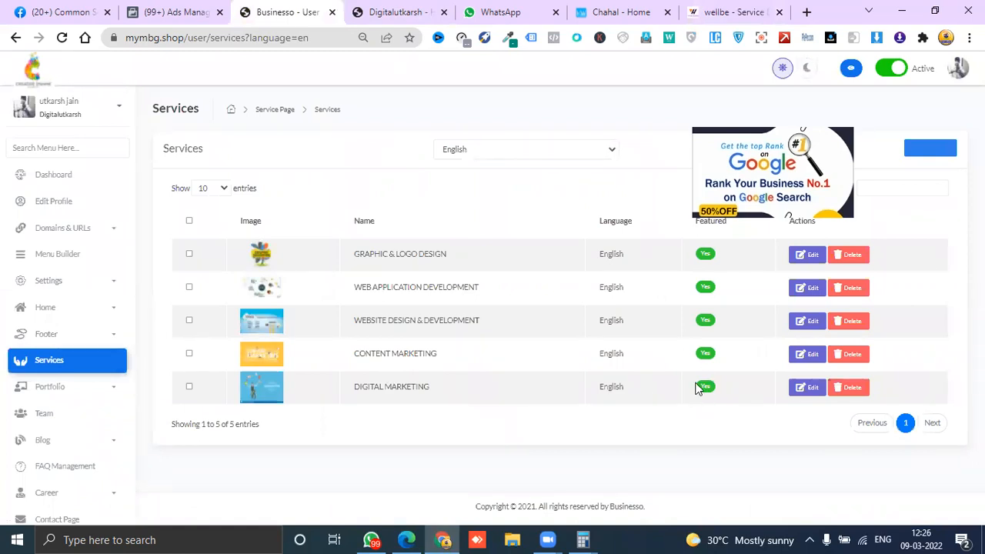
# Reload the live Digitalutkarsh site, check its Services page and return to the dashboard's Services list
pyautogui.click(400, 9)
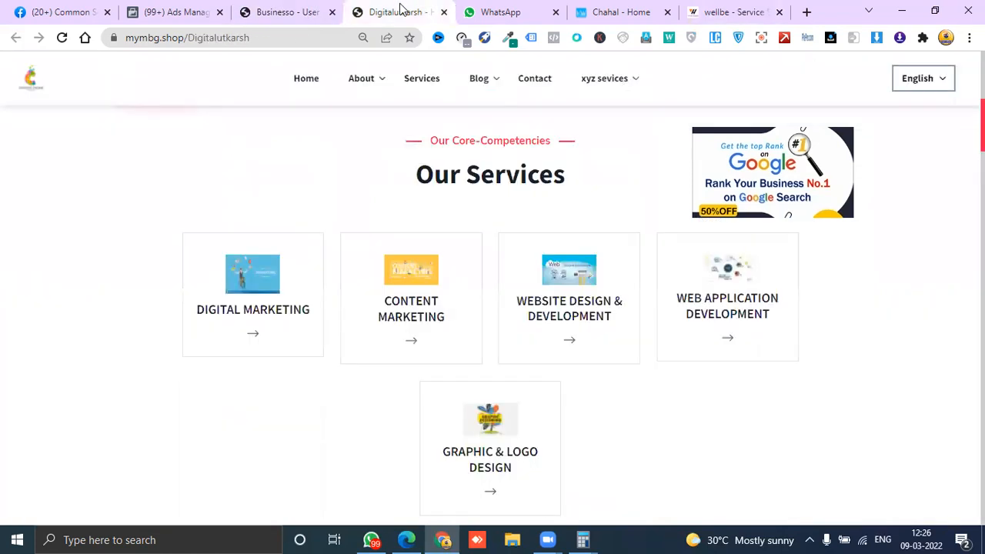
pyautogui.press('F5')
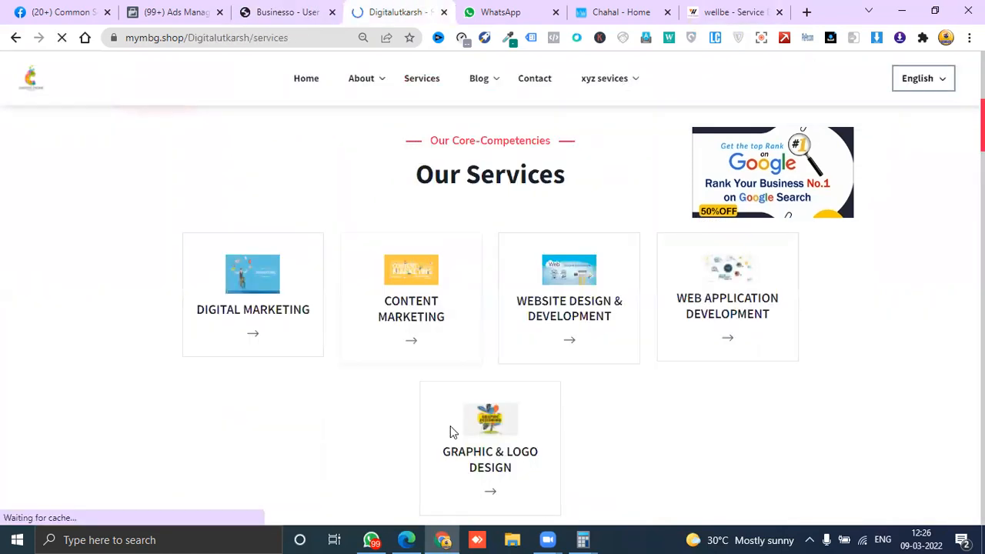
pyautogui.scroll(-3, 451, 428)
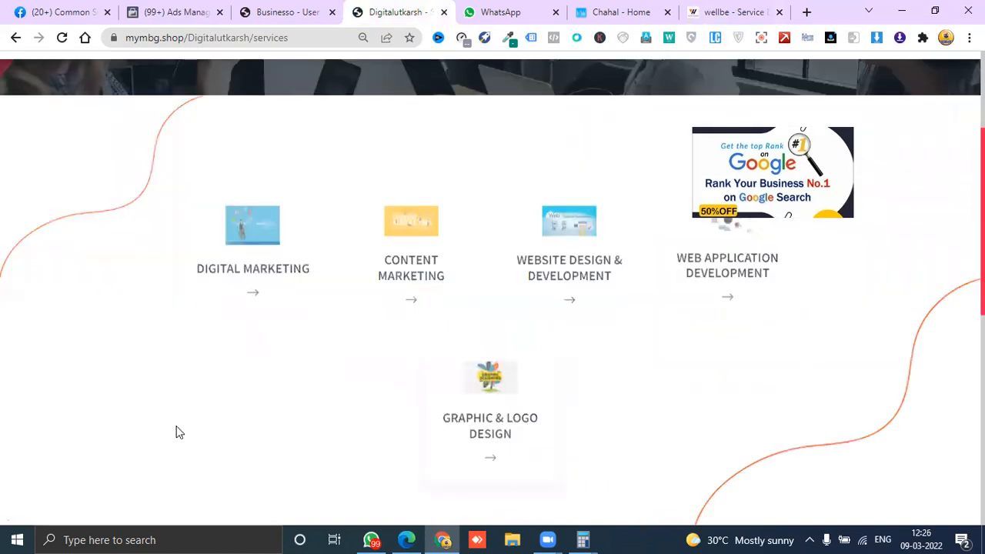
pyautogui.scroll(2, 456, 332)
pyautogui.click(271, 10)
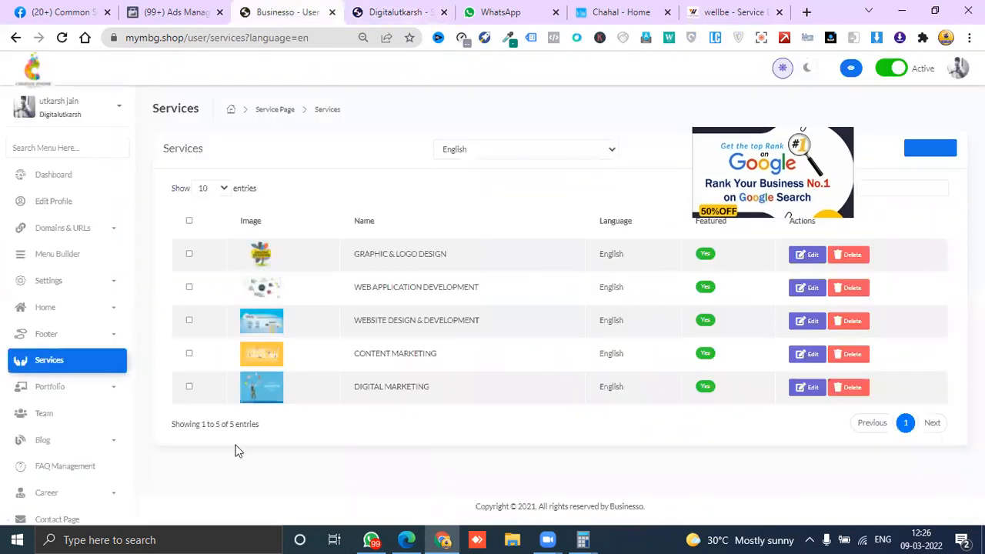
# Open the dashboard's Team section and mark the first listed team member as featured
pyautogui.click(48, 391)
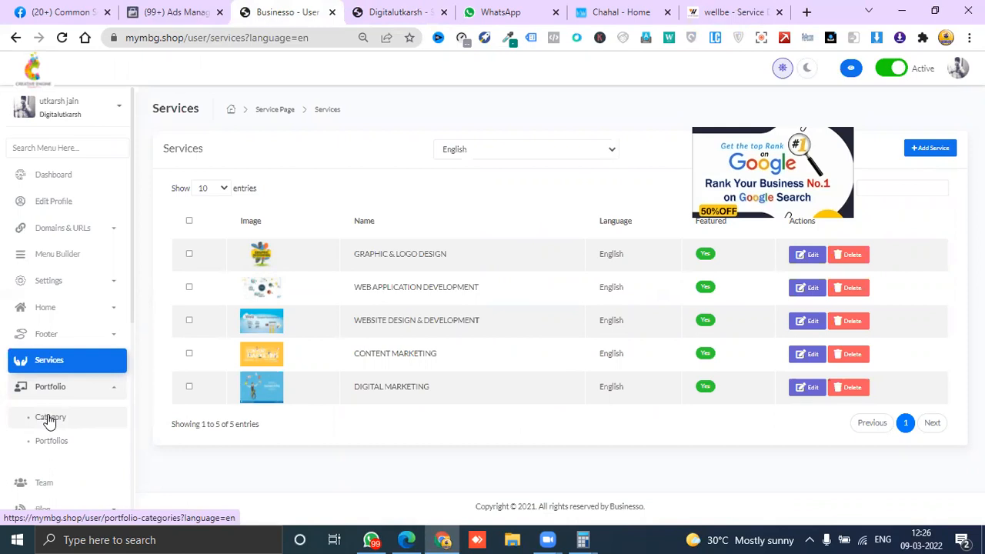
pyautogui.scroll(-2, 43, 261)
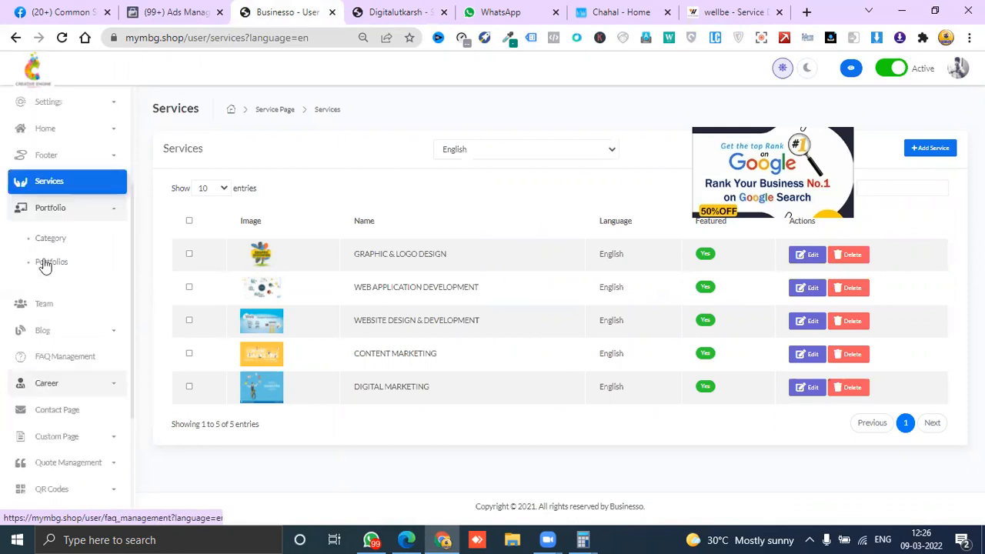
pyautogui.scroll(-1, 44, 278)
pyautogui.click(45, 278)
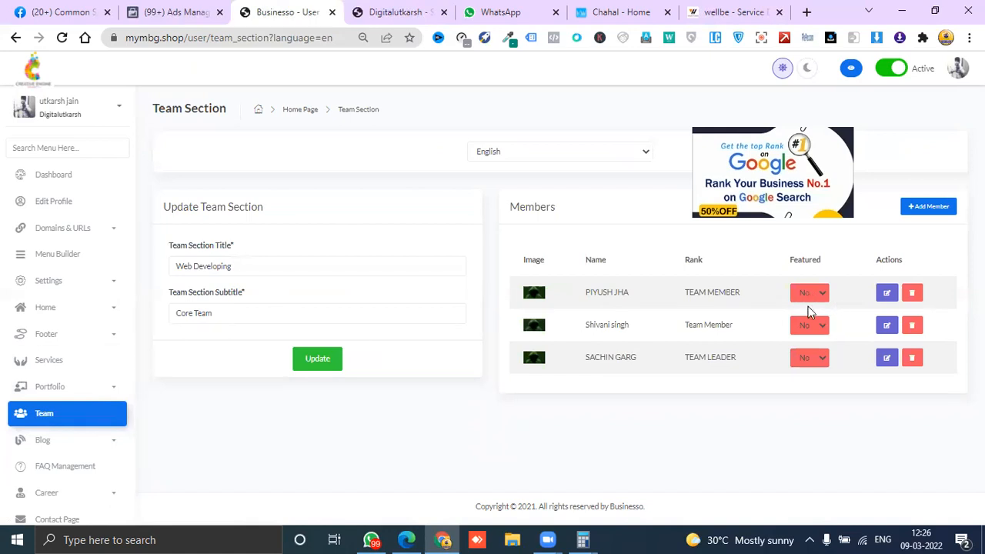
pyautogui.click(808, 327)
pyautogui.click(807, 343)
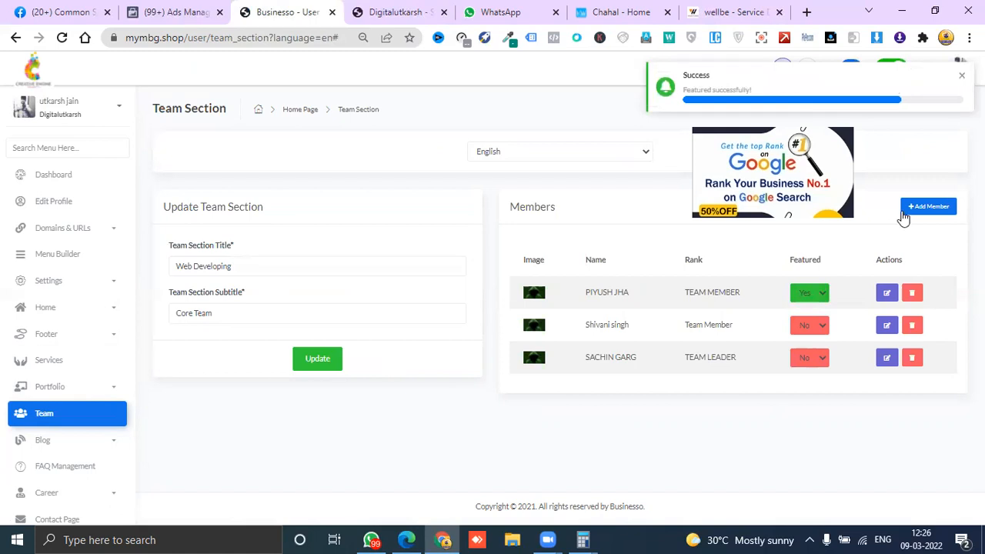
# Examine the new team member form with English as the language, including its name, rank and social link fields, and return to the Team section
pyautogui.click(922, 211)
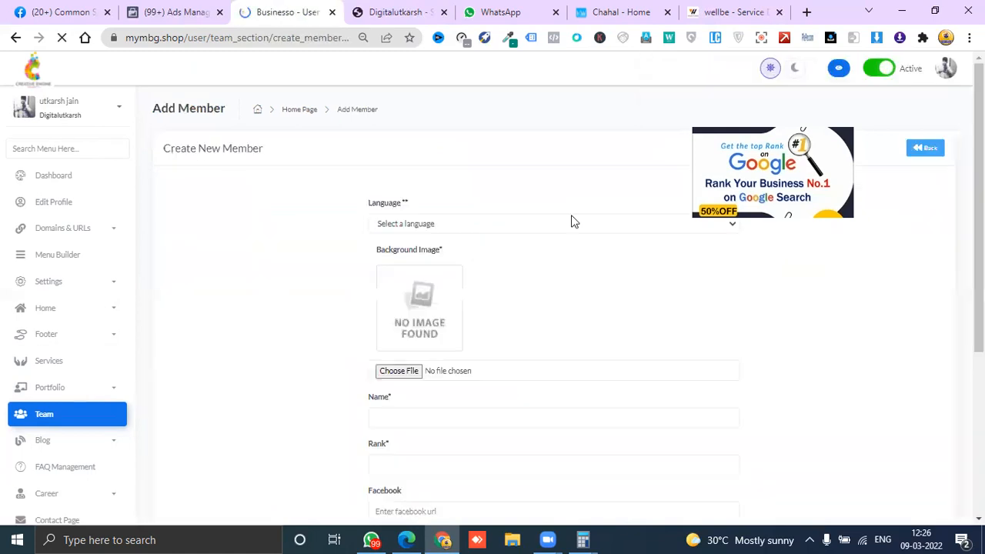
pyautogui.click(444, 222)
pyautogui.click(424, 251)
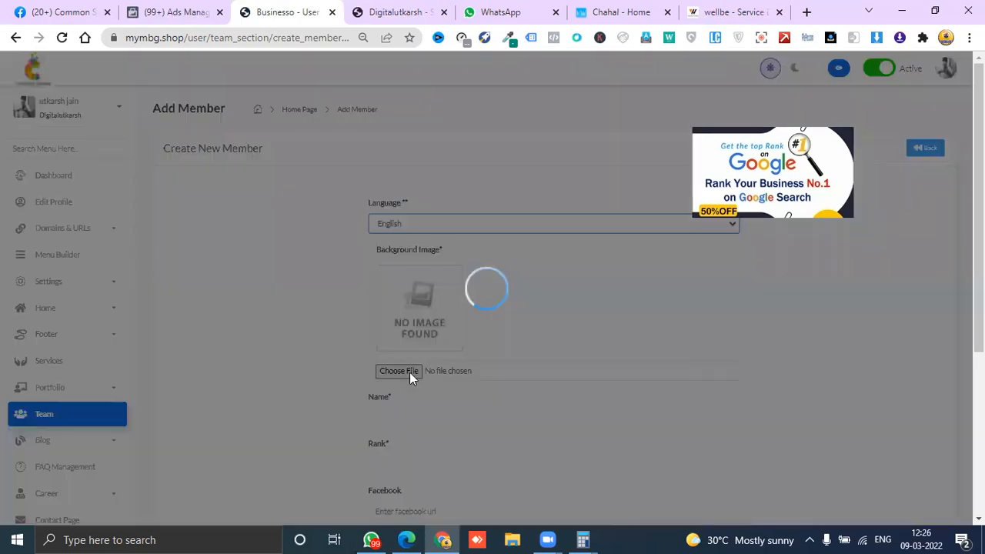
pyautogui.scroll(-2, 397, 300)
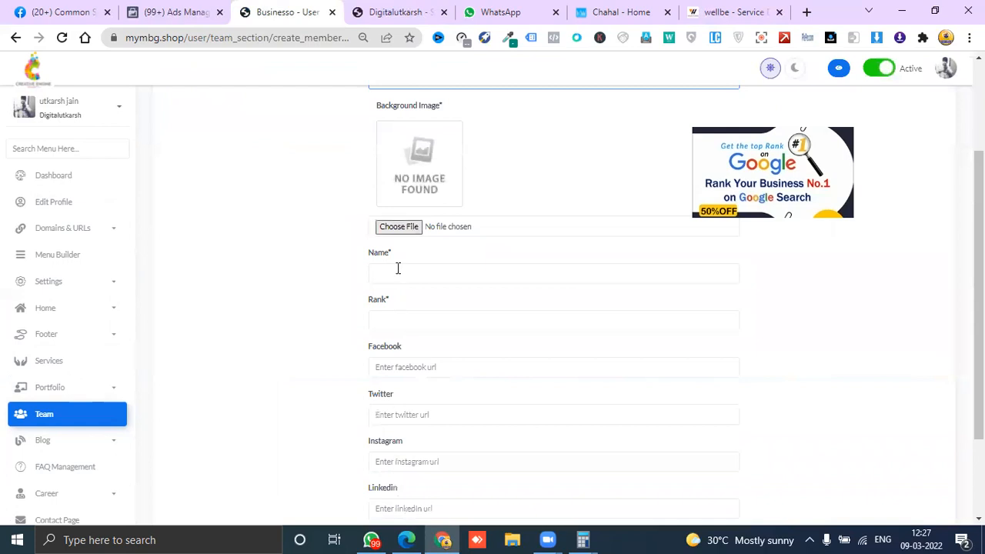
pyautogui.click(391, 325)
pyautogui.press('Tab')
pyautogui.scroll(-2, 444, 439)
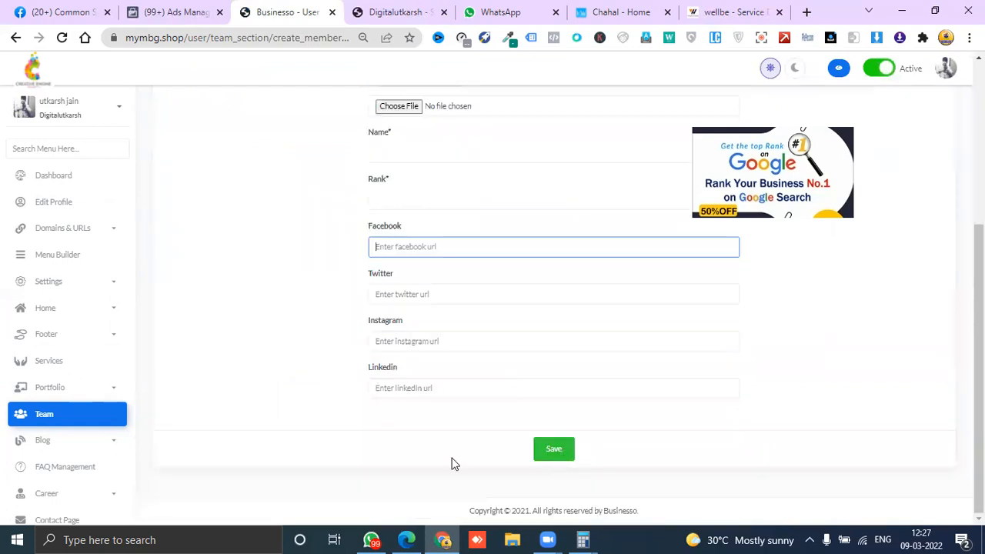
pyautogui.click(118, 427)
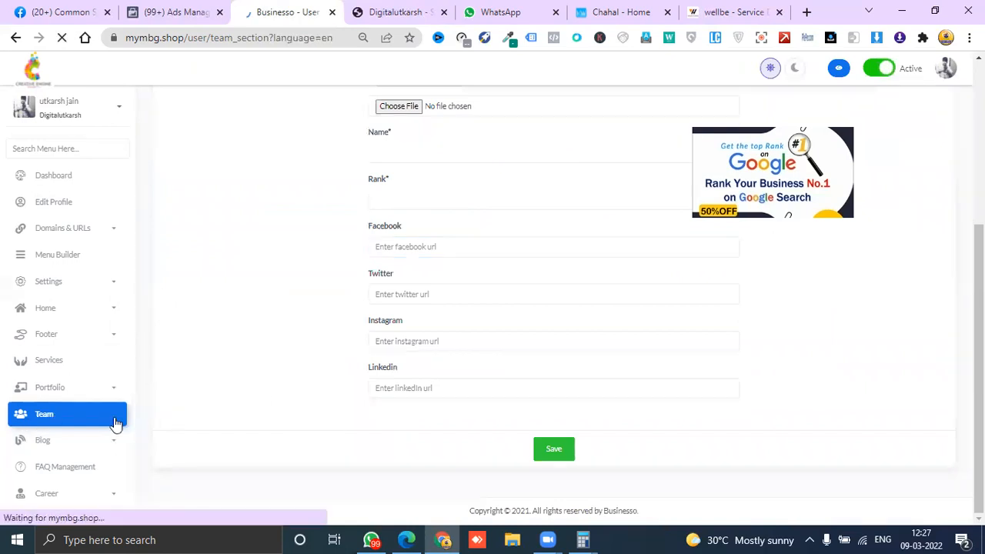
# Examine the team member card on the drchahalaesthetics.com home page and return to the dashboard's Team section
pyautogui.click(613, 9)
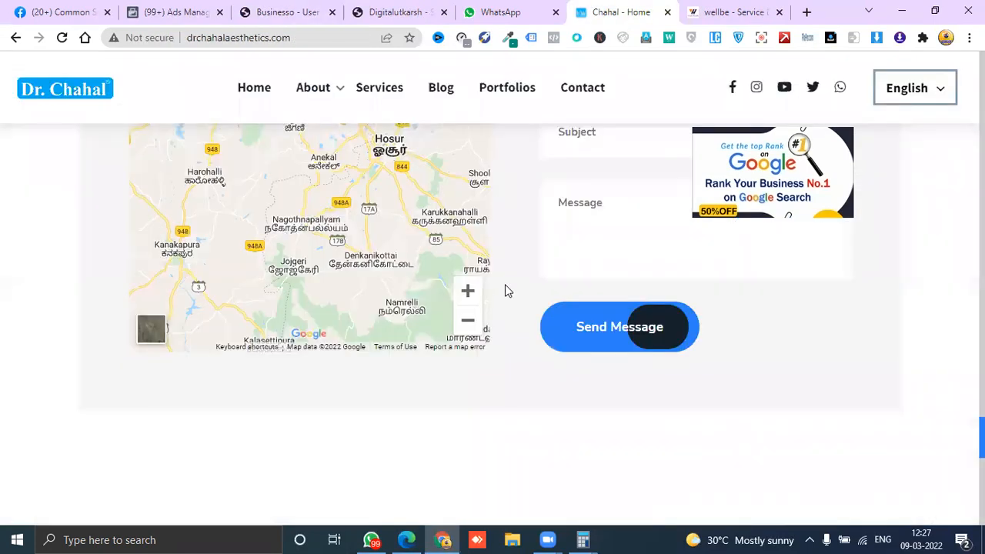
pyautogui.scroll(5, 505, 290)
pyautogui.scroll(5, 505, 290)
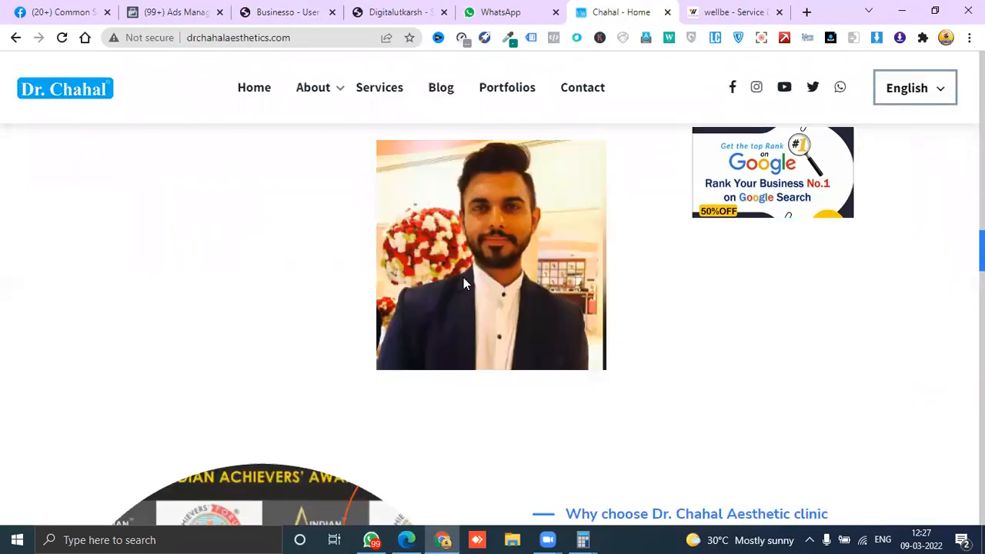
pyautogui.scroll(1, 451, 297)
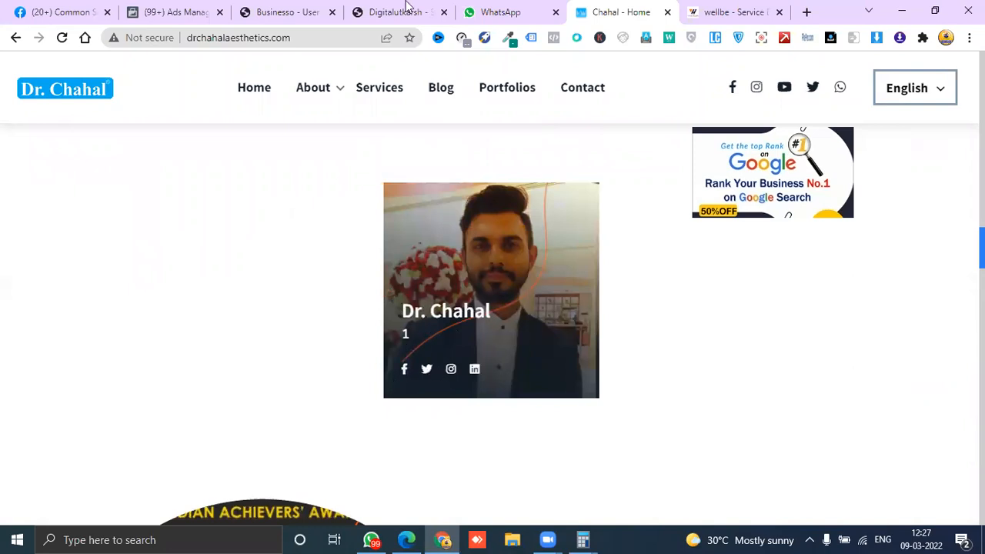
pyautogui.click(403, 12)
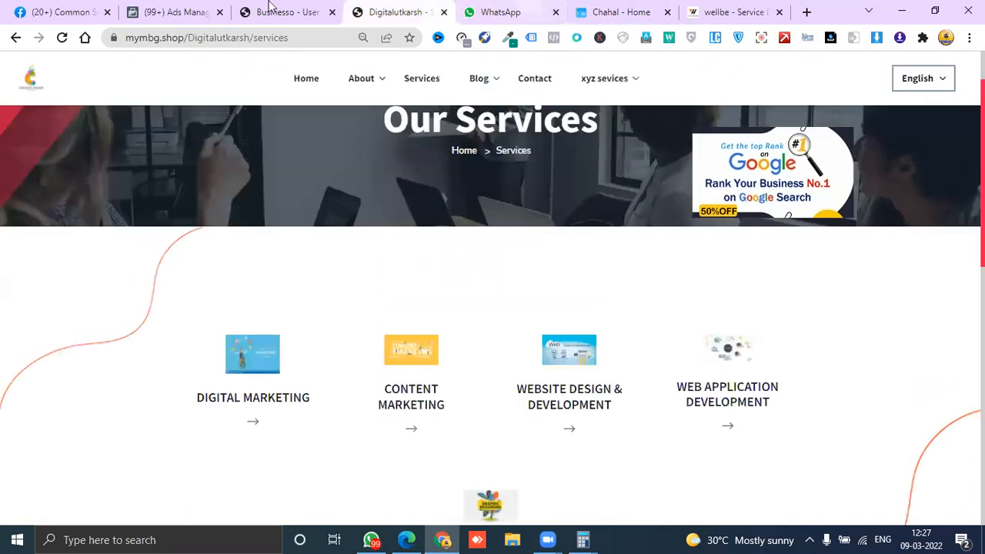
pyautogui.hotkey('ctrl', 'shift', 'Tab')
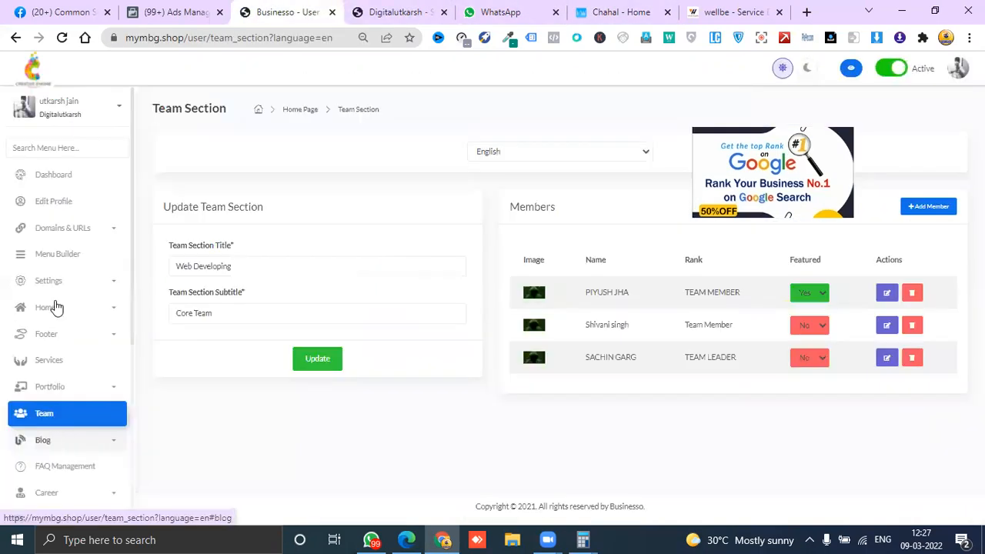
# View the FAQ list, the blog categories and the blog posts list in the dashboard
pyautogui.scroll(-3, 54, 277)
pyautogui.click(60, 241)
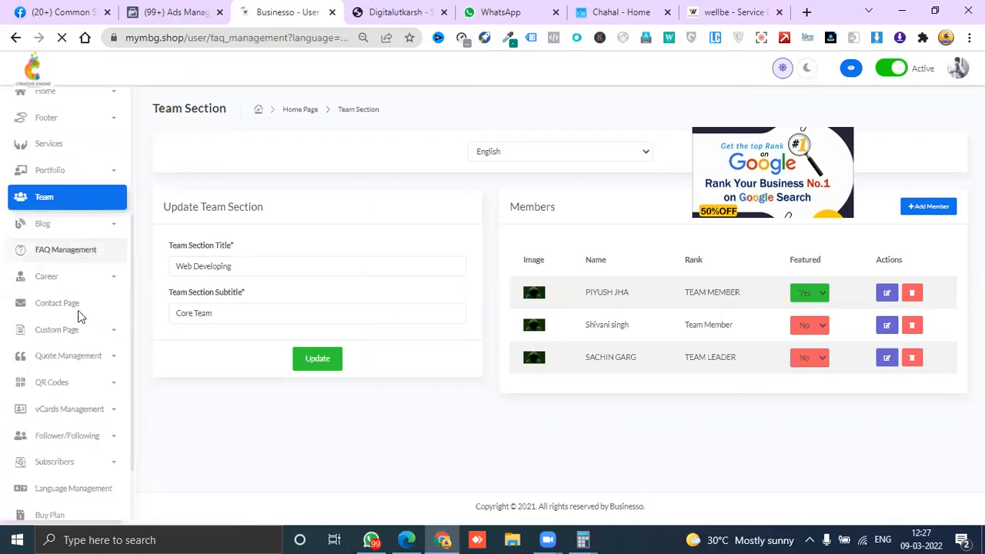
pyautogui.scroll(-1, 52, 424)
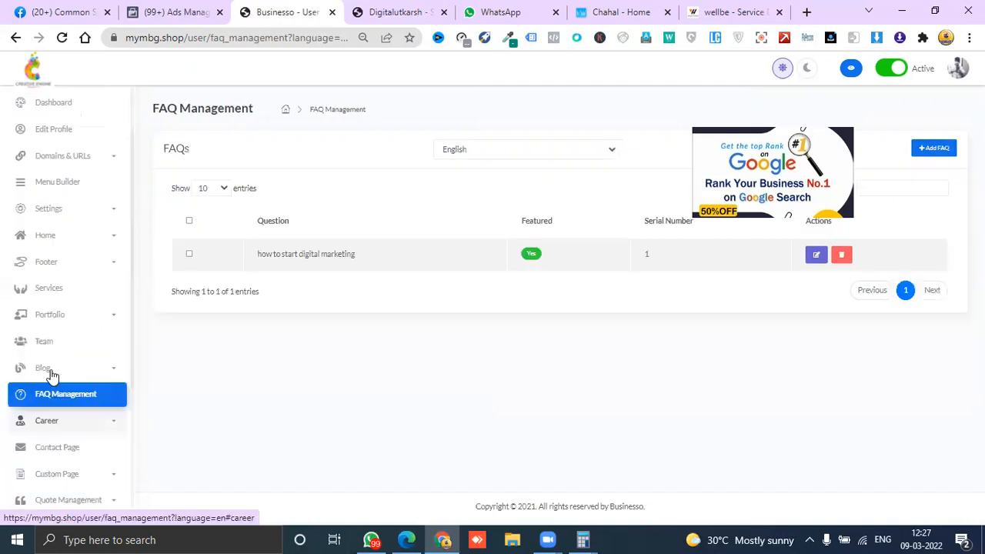
pyautogui.click(47, 369)
pyautogui.click(53, 406)
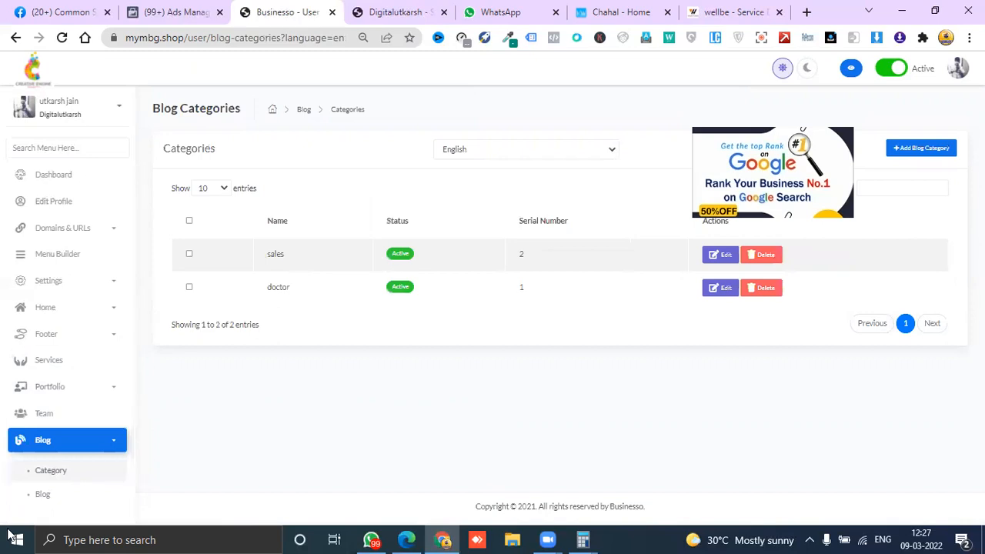
pyautogui.click(42, 495)
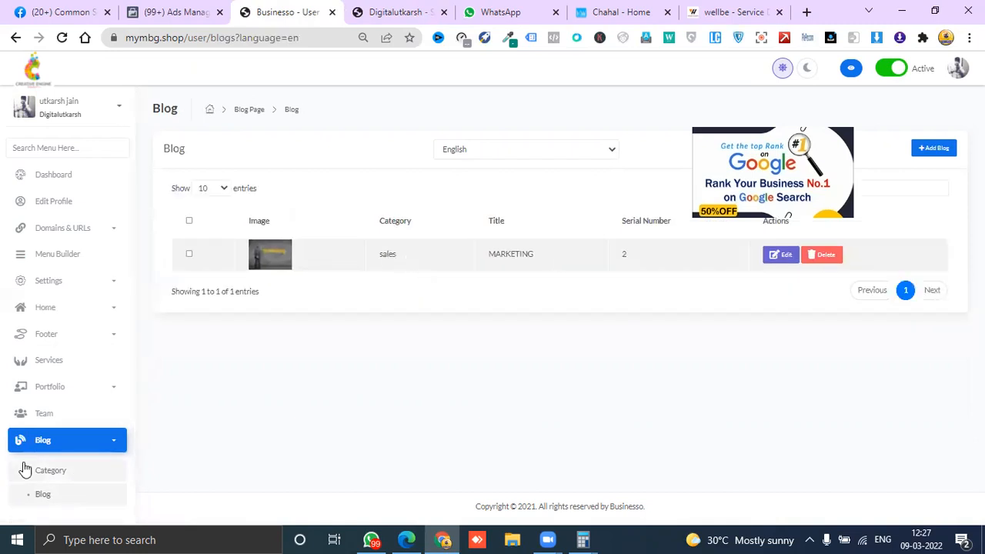
# Try to save a new English FAQ marked as featured with question, answer and serial number left blank, and close the form
pyautogui.scroll(-2, 80, 369)
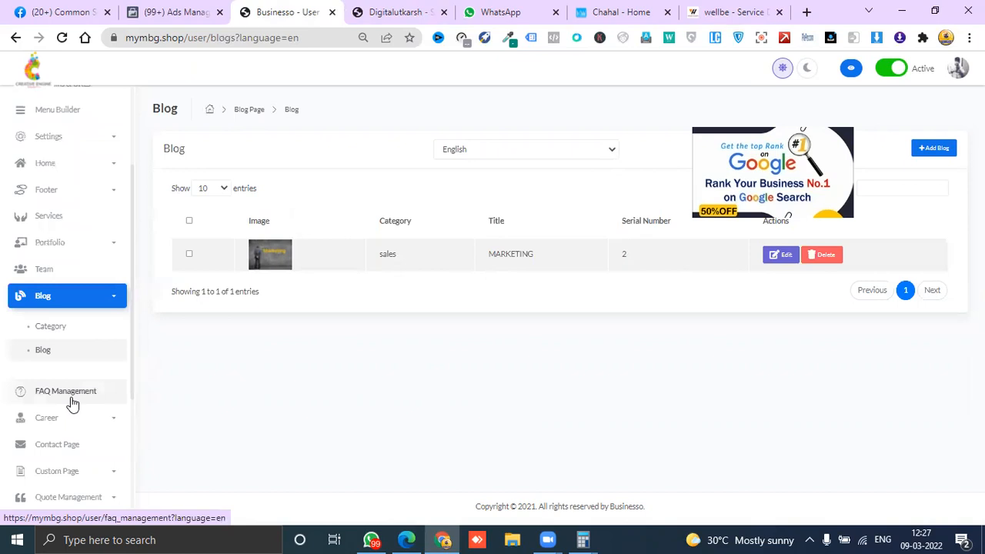
pyautogui.click(70, 400)
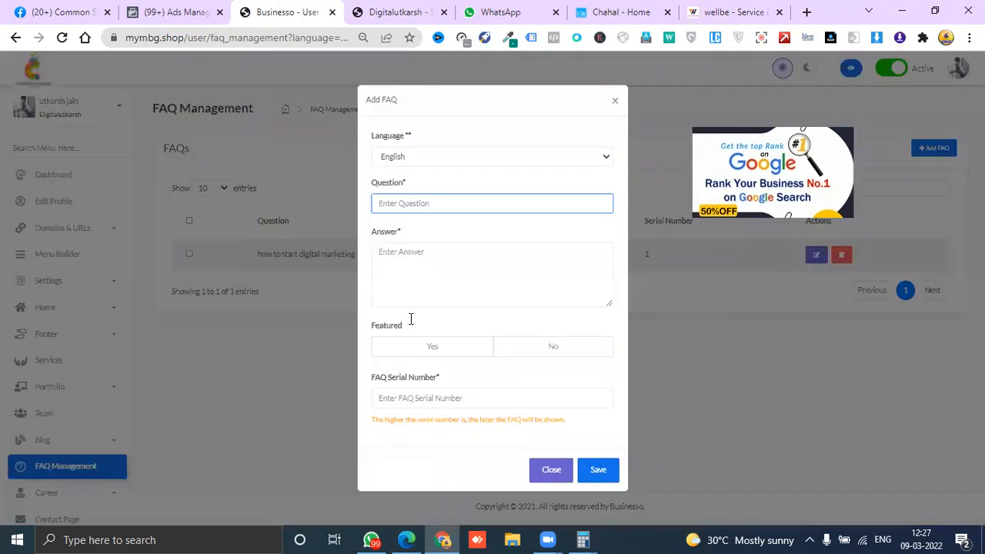
pyautogui.press('Tab')
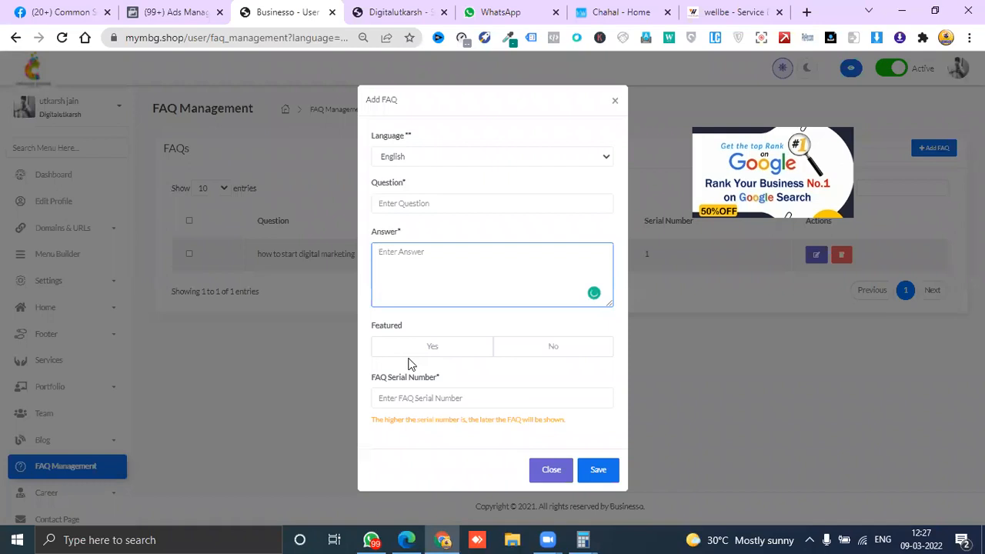
pyautogui.click(477, 348)
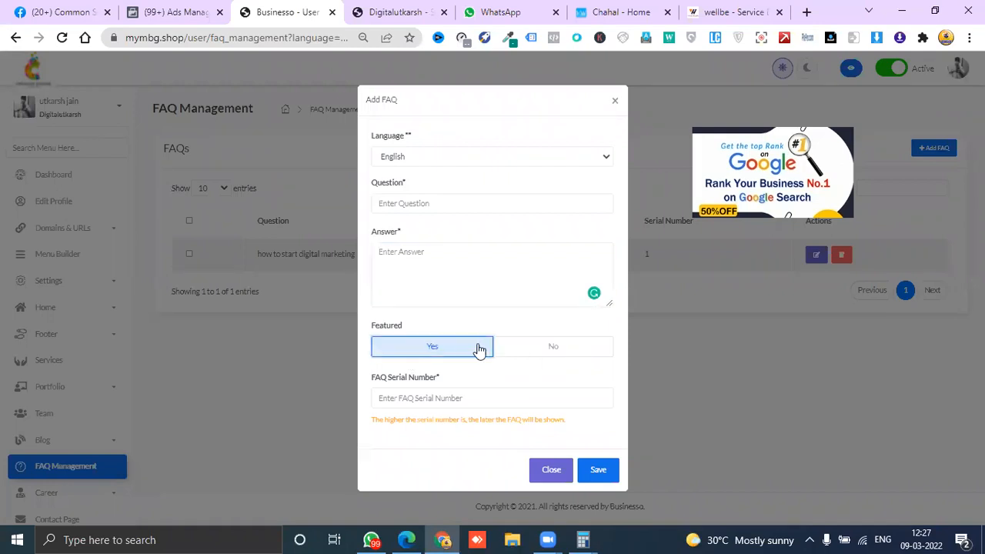
pyautogui.click(446, 400)
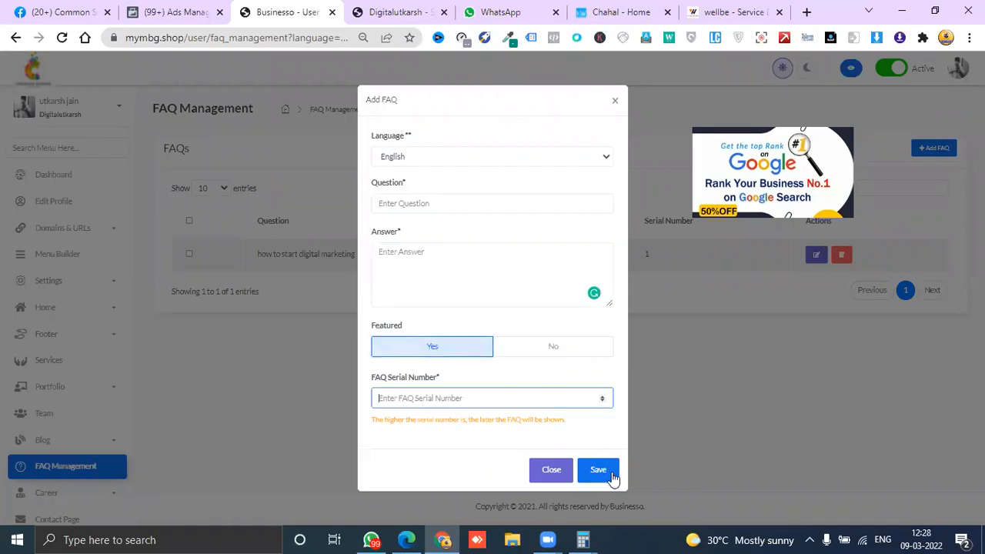
pyautogui.click(598, 470)
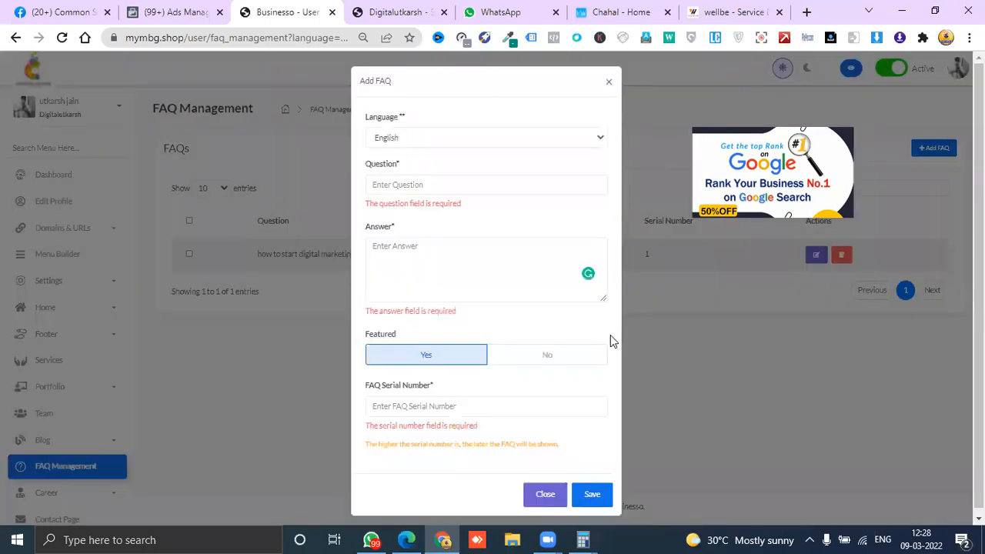
pyautogui.click(608, 82)
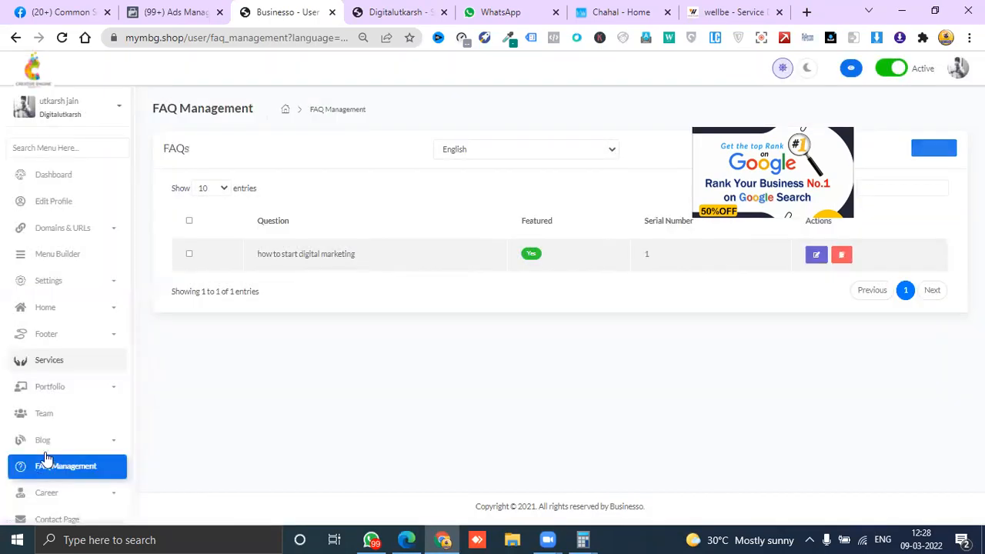
# Look through the Career options, open the Contact Page settings and review the contact image, title, address and phone fields
pyautogui.scroll(-1, 52, 441)
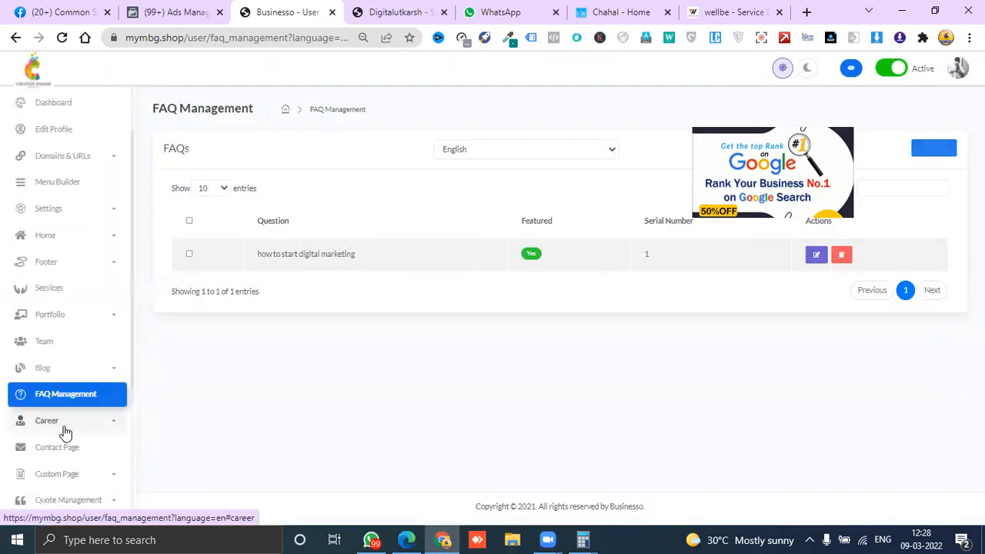
pyautogui.click(64, 425)
pyautogui.scroll(-1, 71, 454)
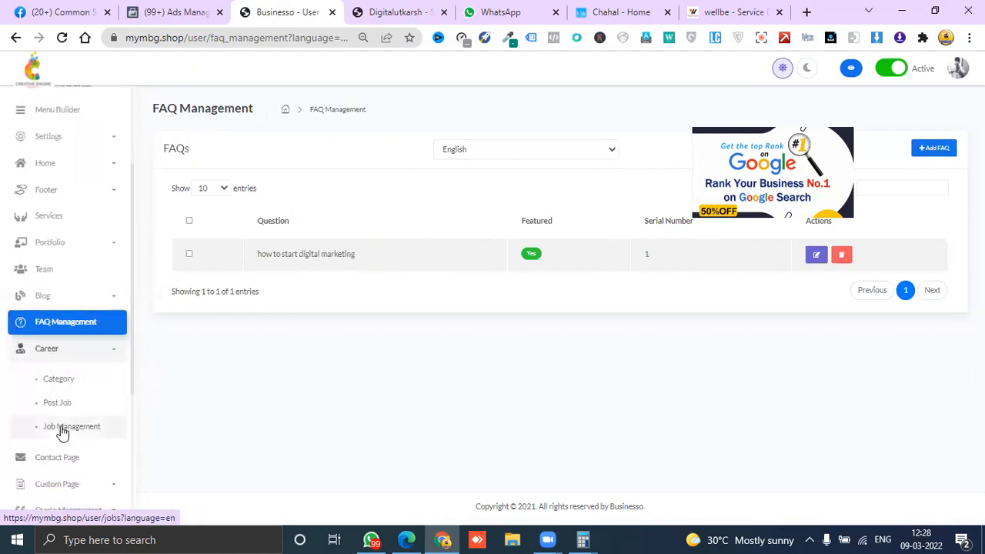
pyautogui.scroll(-1, 58, 392)
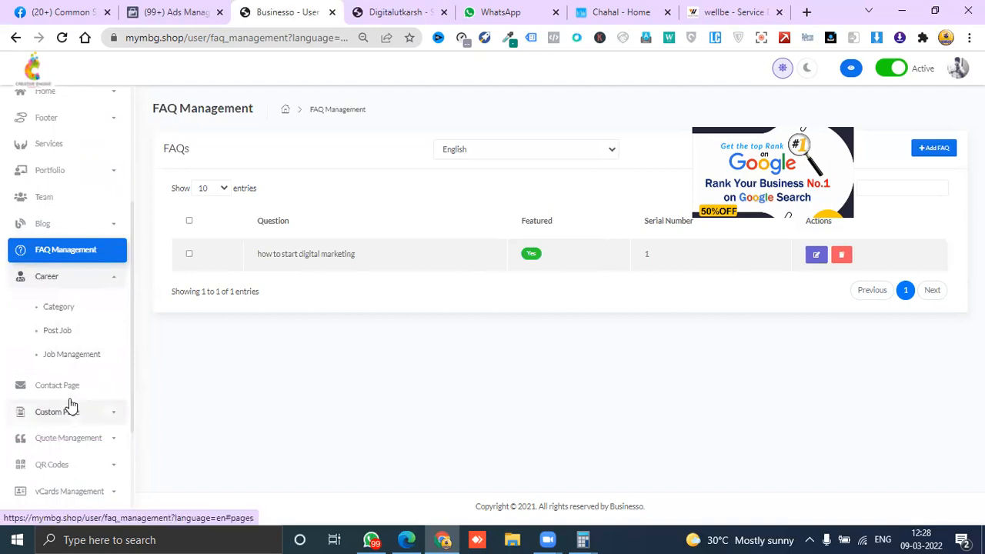
pyautogui.click(69, 392)
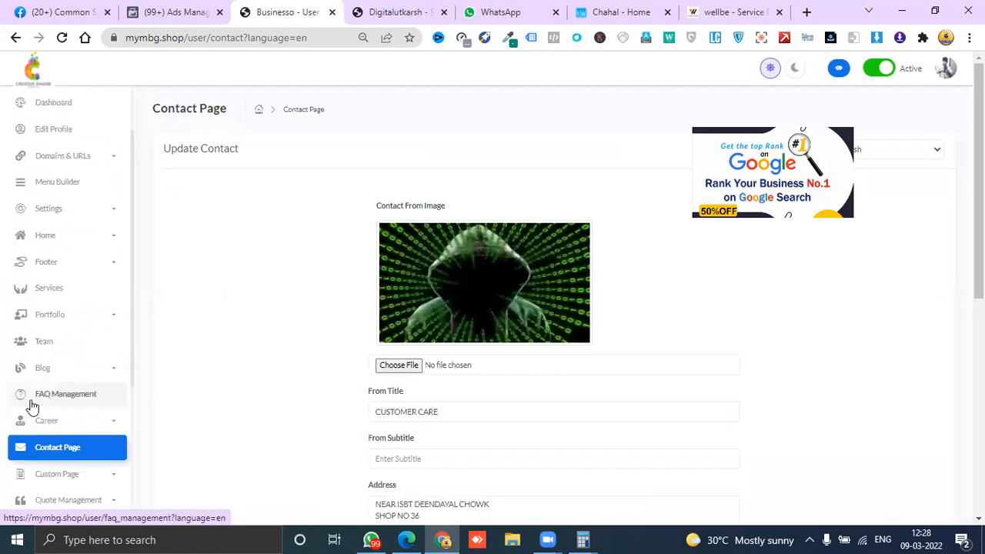
pyautogui.scroll(-3, 56, 481)
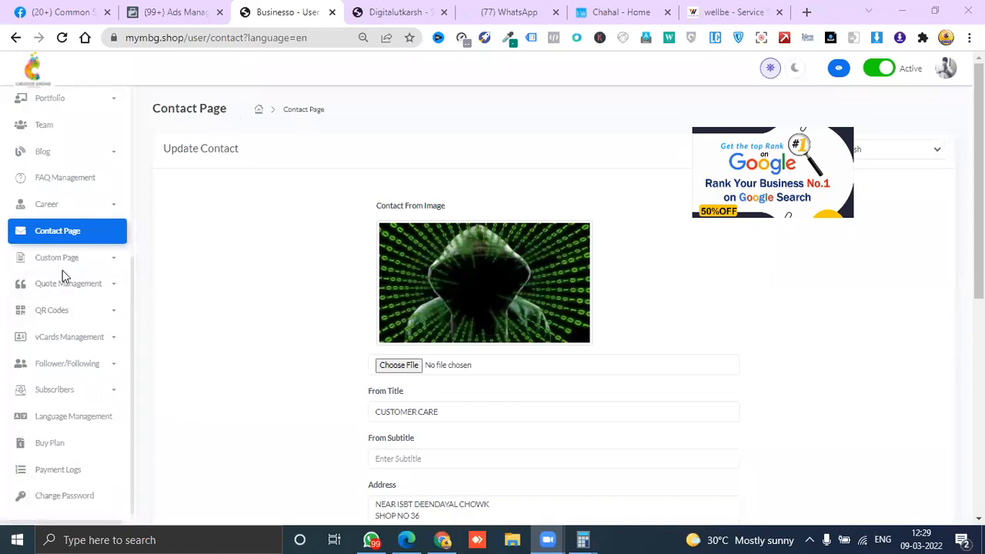
pyautogui.scroll(-2, 371, 316)
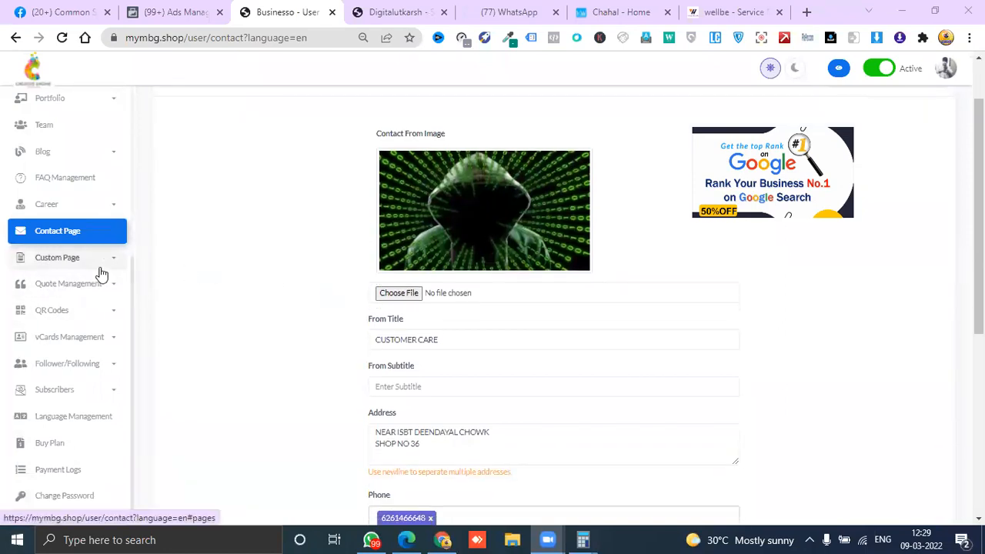
# Open the QR code generator from the QR Codes section
pyautogui.click(96, 308)
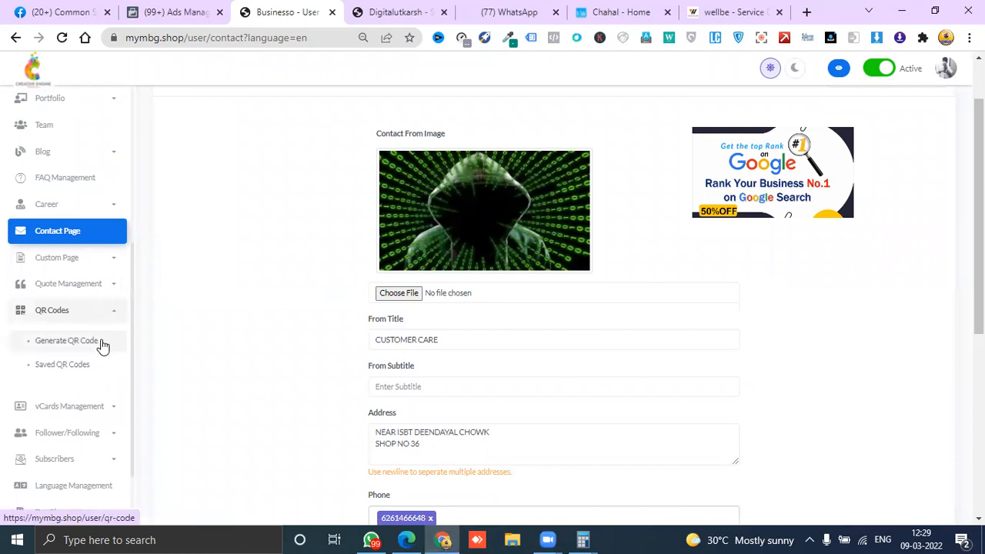
pyautogui.click(101, 342)
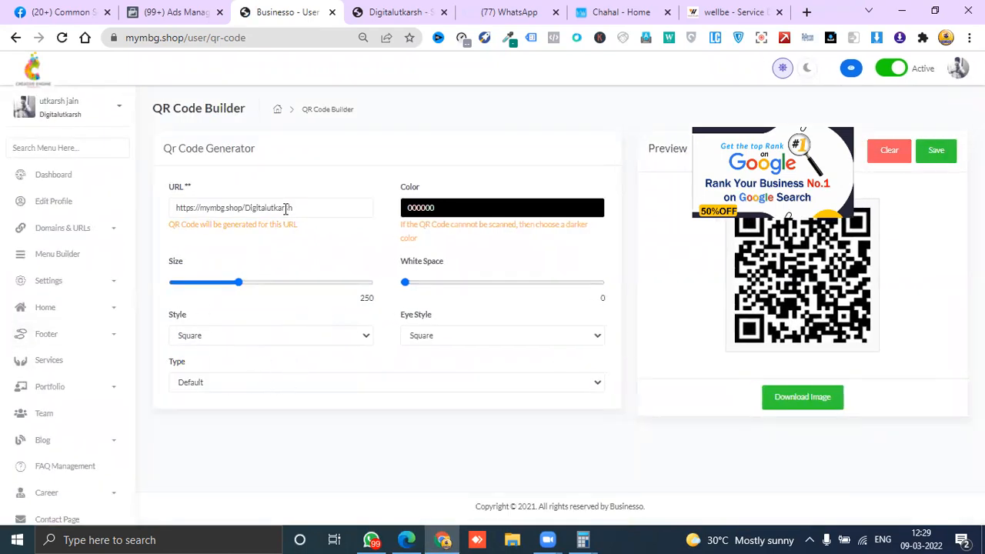
pyautogui.moveTo(310, 208); pyautogui.dragTo(116, 206)
pyautogui.click(116, 206)
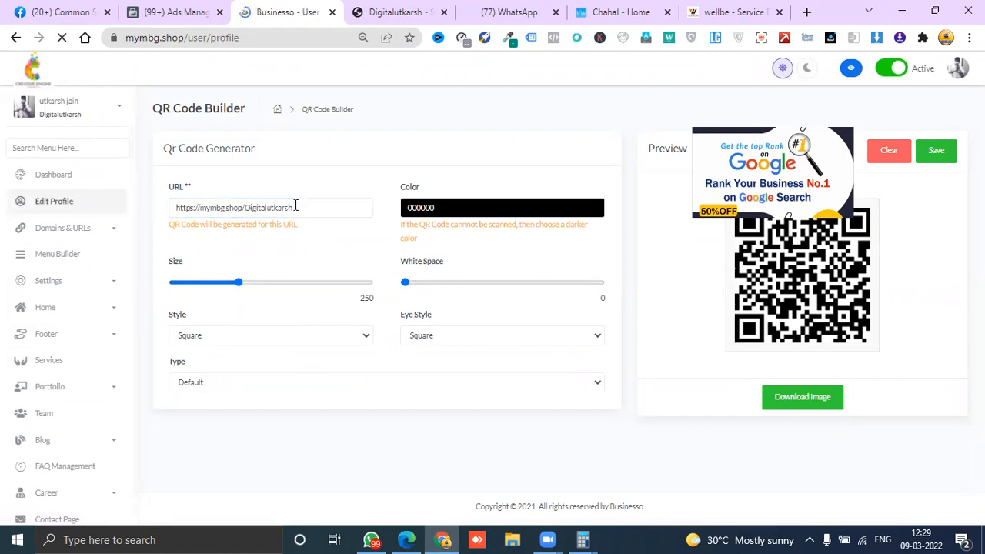
pyautogui.scroll(-1, 153, 348)
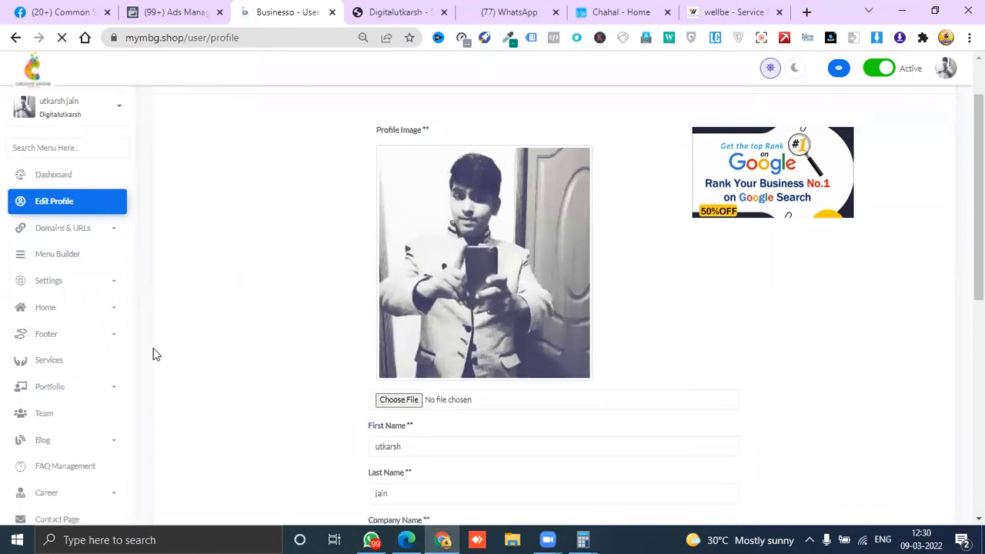
pyautogui.scroll(-3, 23, 385)
pyautogui.scroll(-1, 30, 419)
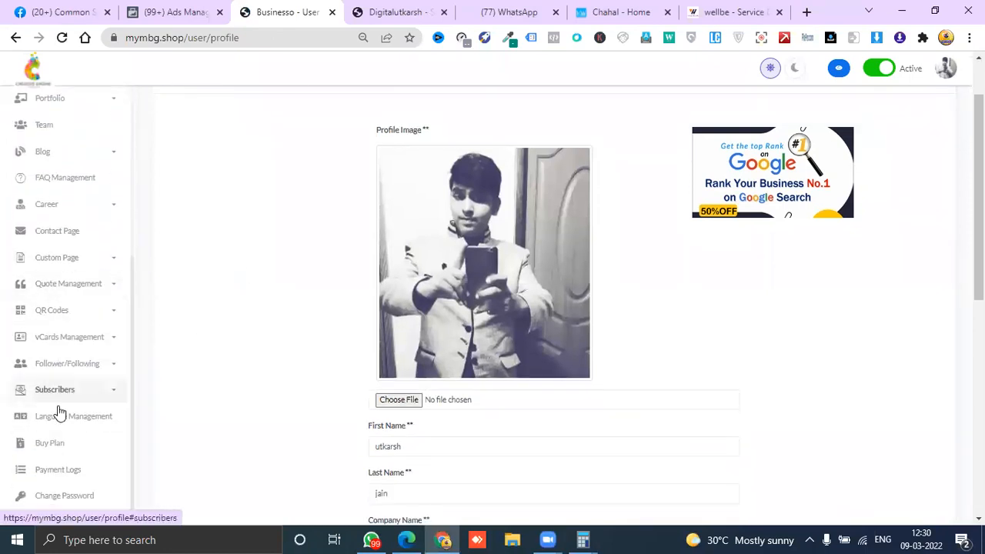
pyautogui.click(59, 311)
pyautogui.click(56, 347)
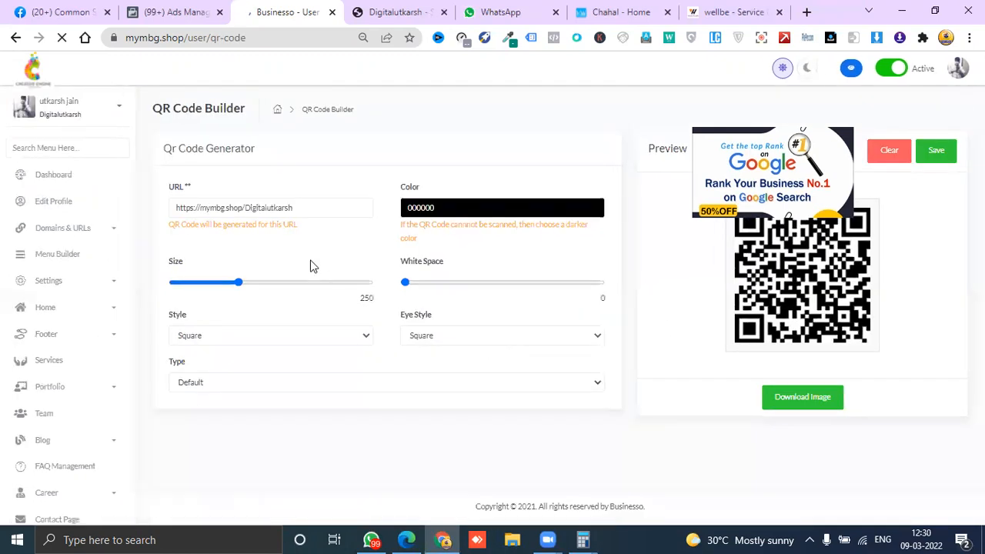
# Set the QR code size to 281, try the light cyan colour B8FFFD and restore black 000000
pyautogui.moveTo(227, 289); pyautogui.dragTo(282, 290)
pyautogui.click(448, 208)
pyautogui.click(456, 265)
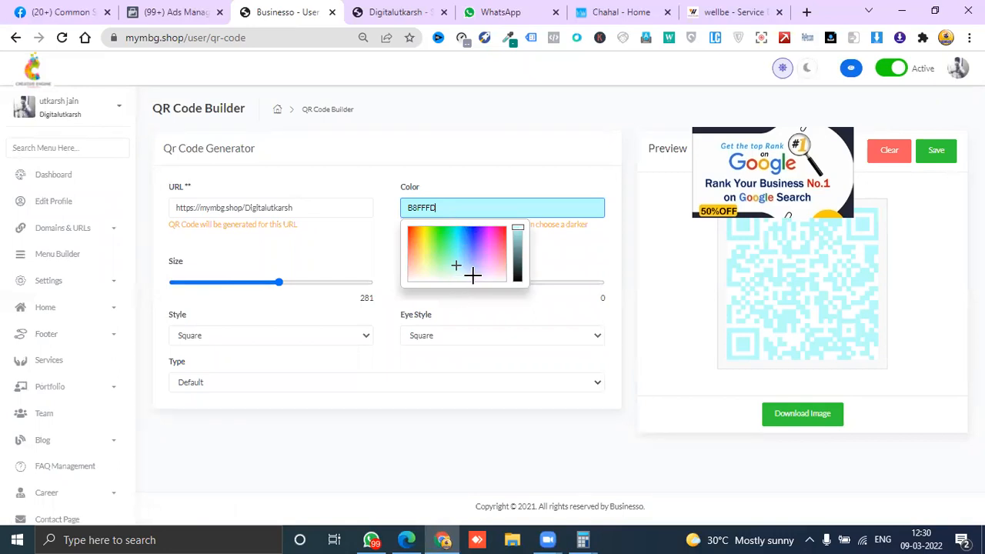
pyautogui.click(518, 280)
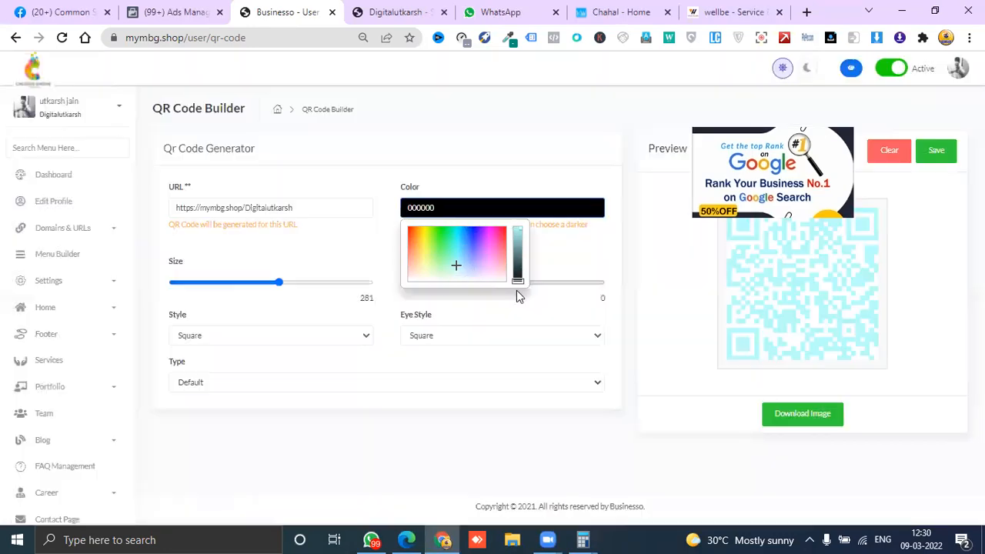
pyautogui.click(641, 337)
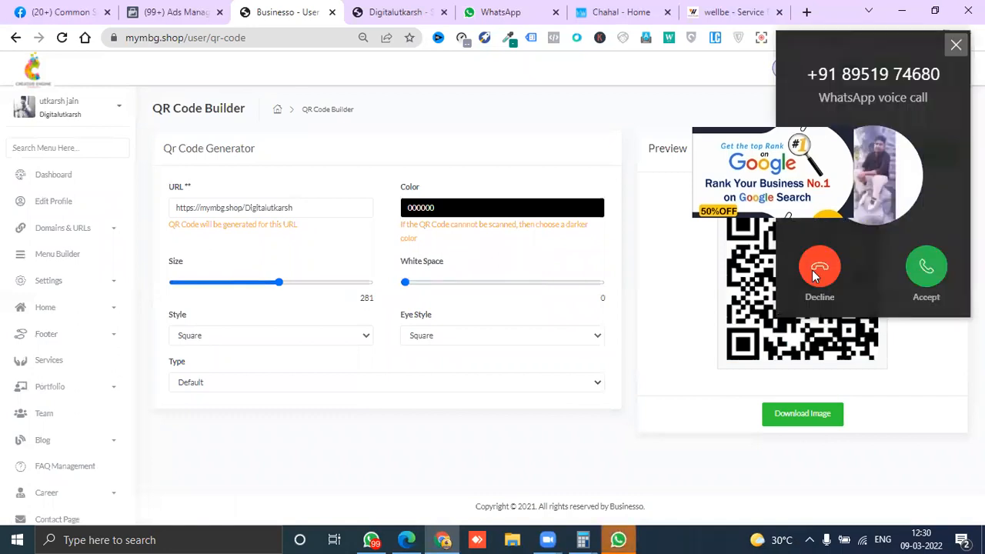
# Download the QR code image and decline the incoming WhatsApp voice calls
pyautogui.click(815, 276)
pyautogui.click(815, 416)
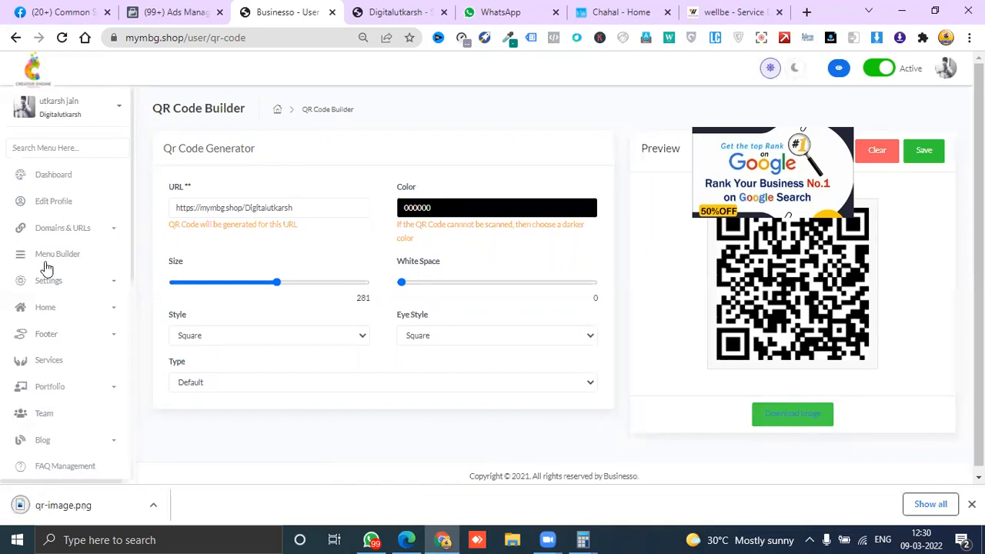
pyautogui.scroll(-1, 77, 380)
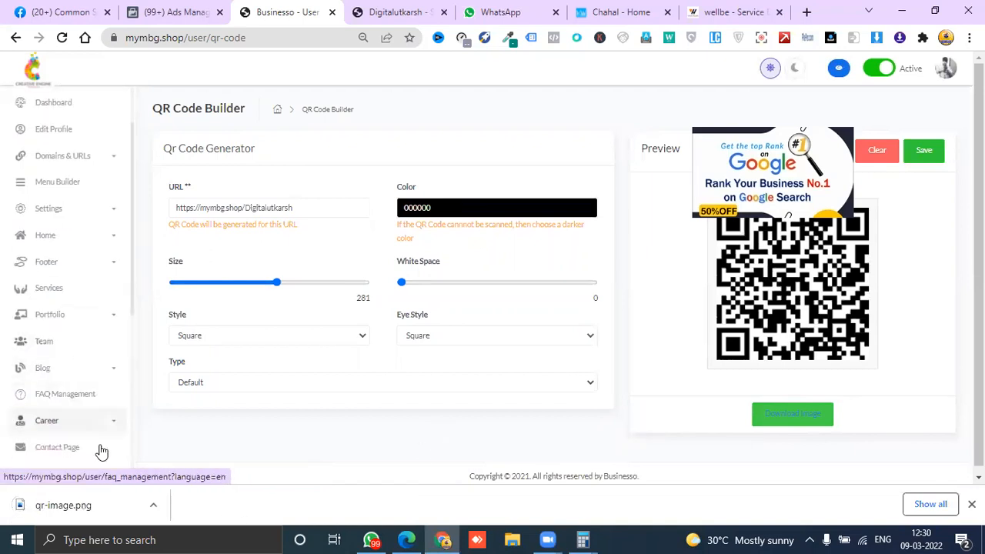
pyautogui.scroll(-2, 38, 441)
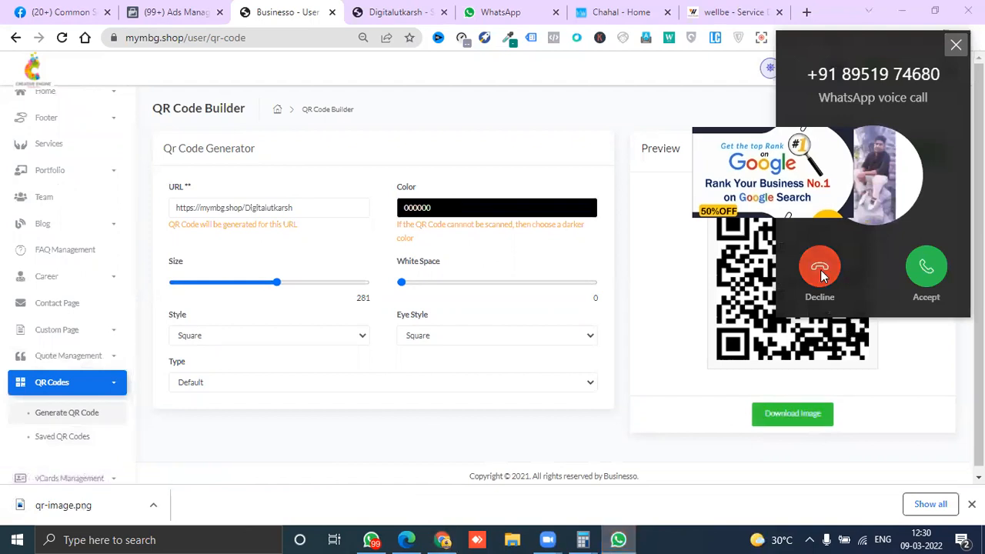
pyautogui.click(821, 269)
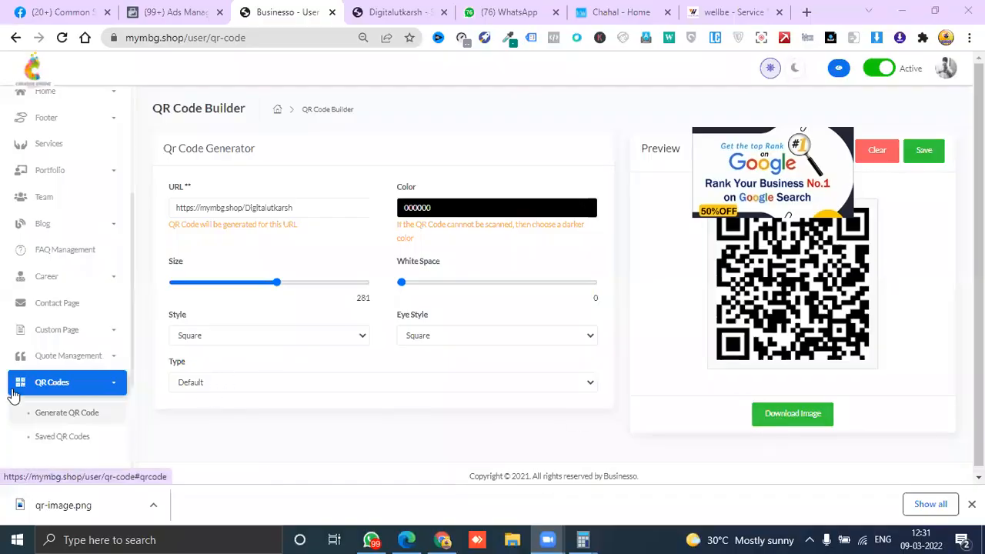
# Open the form for adding a vCard and choose the dark black template
pyautogui.scroll(-2, 84, 416)
pyautogui.click(72, 338)
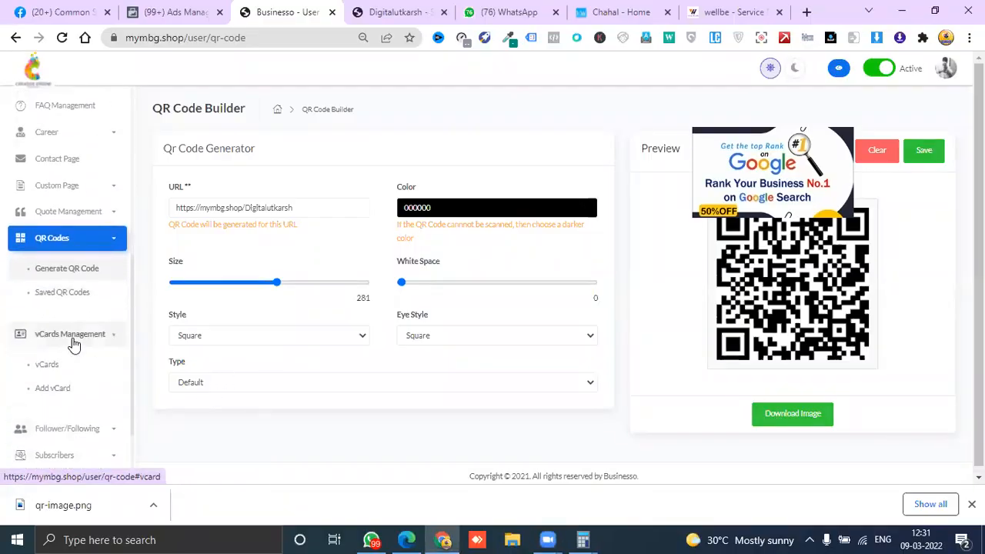
pyautogui.click(66, 367)
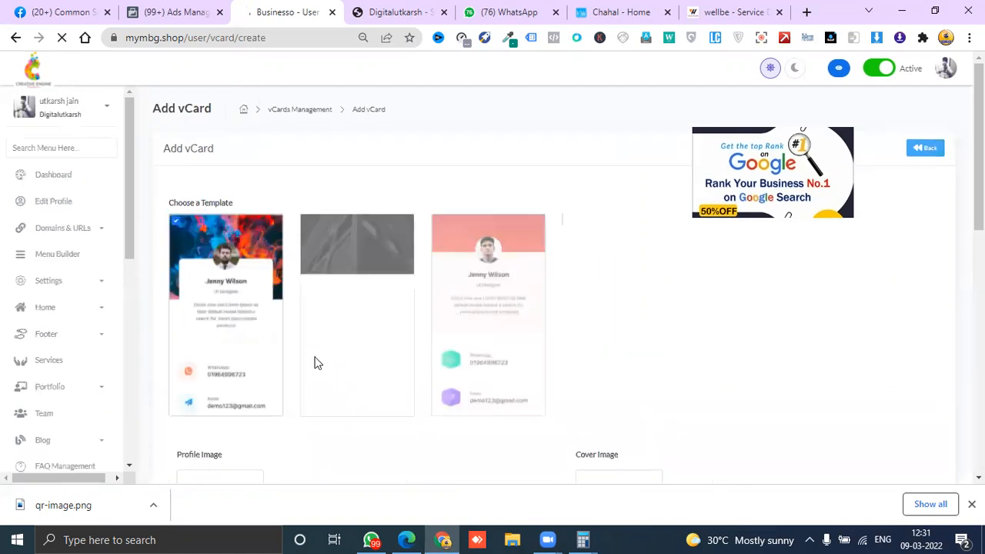
pyautogui.scroll(-2, 228, 351)
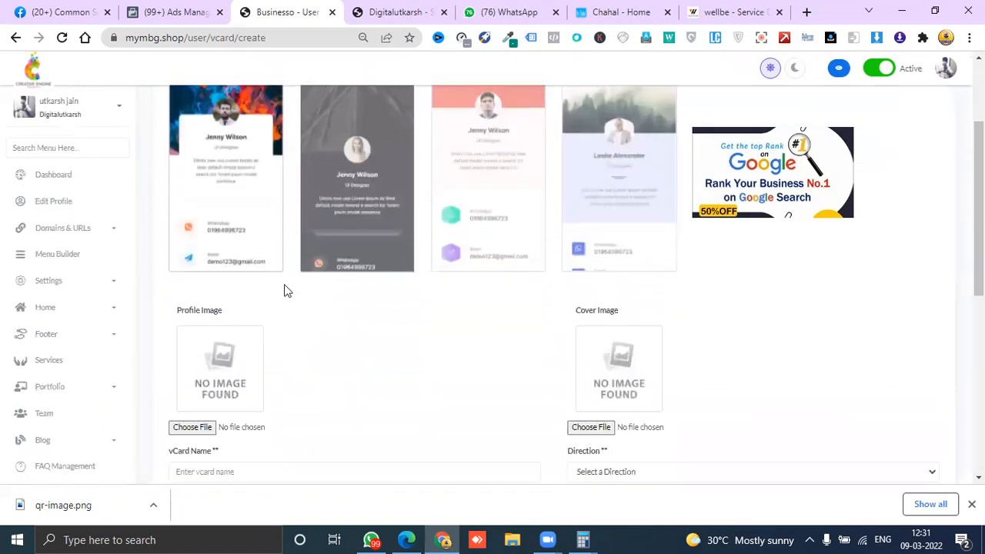
pyautogui.scroll(-1, 346, 279)
pyautogui.scroll(3, 347, 277)
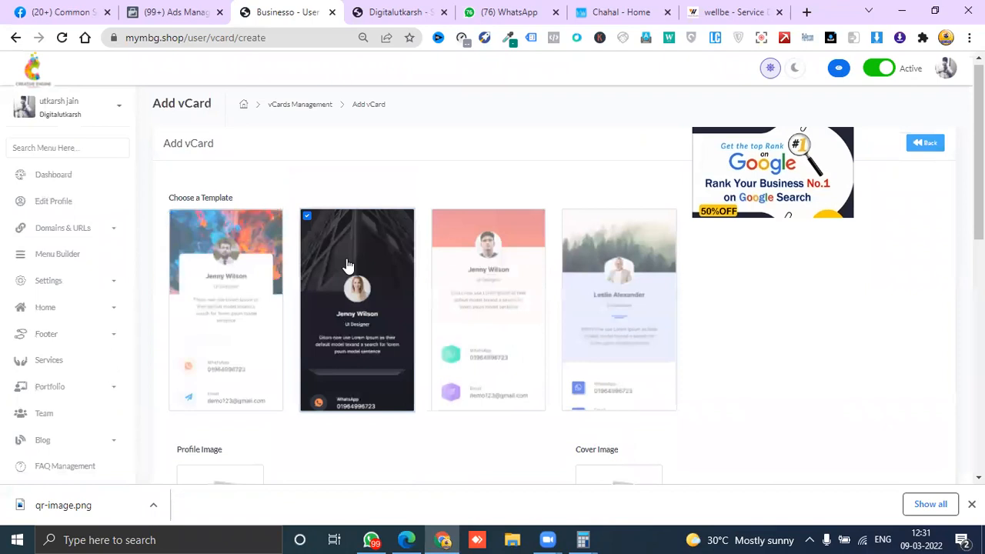
# Fill in the vCard name and the contact's name, company, email, phone and address from the saved autofill profile
pyautogui.scroll(-5, 353, 273)
pyautogui.click(207, 254)
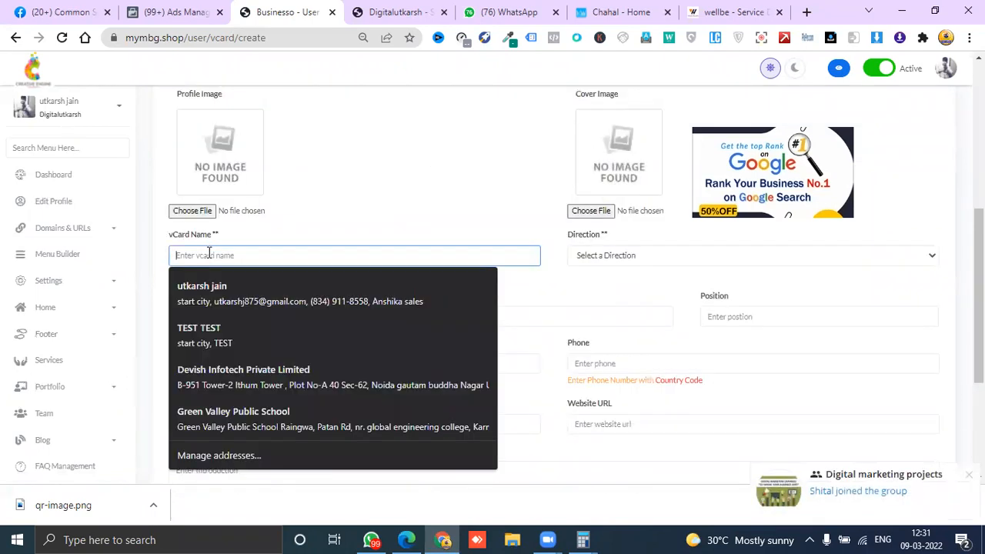
pyautogui.click(219, 289)
pyautogui.click(208, 316)
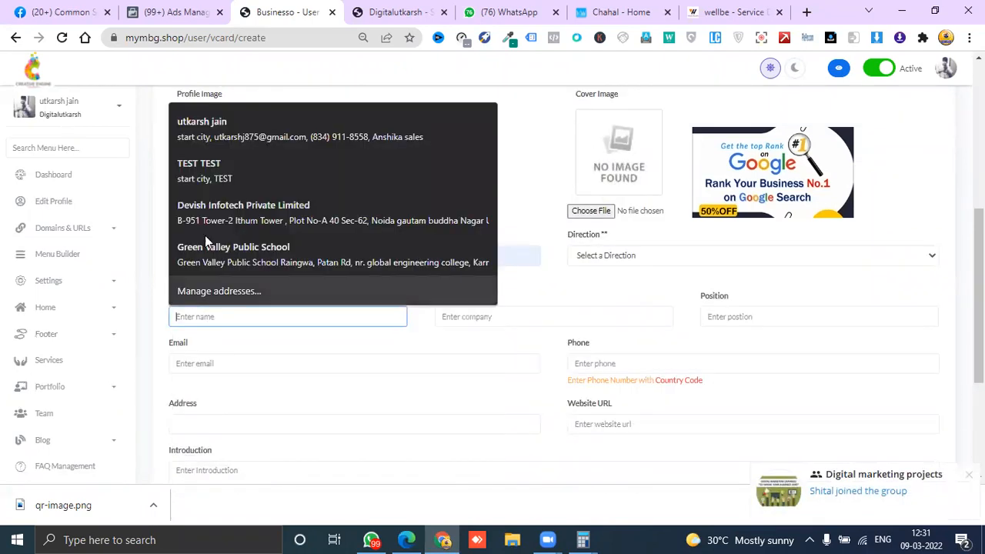
pyautogui.click(203, 164)
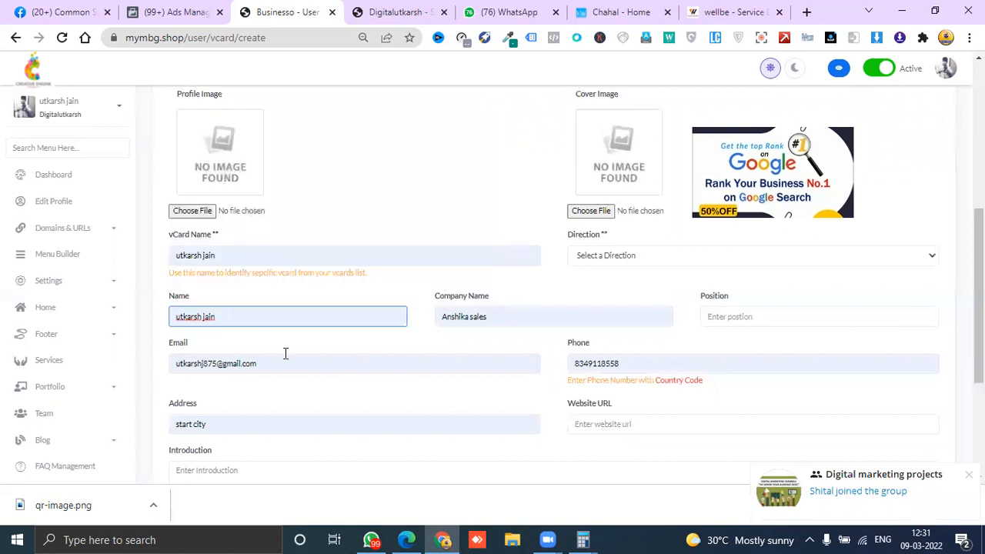
# Enter the placeholder text "sADasaS" as the vCard's introduction
pyautogui.scroll(-2, 284, 351)
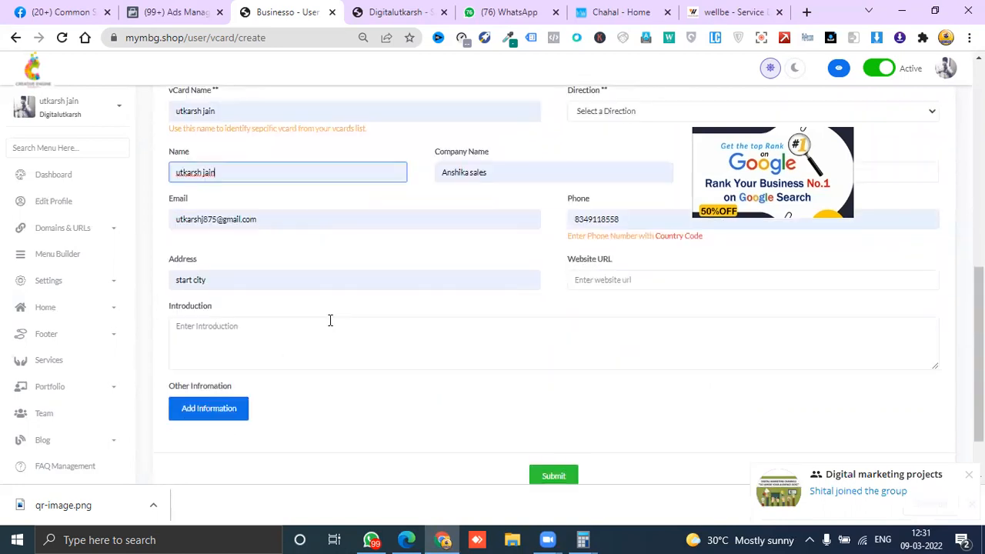
pyautogui.click(203, 344)
pyautogui.write('sAD')
pyautogui.press('capslock')
pyautogui.write('as')
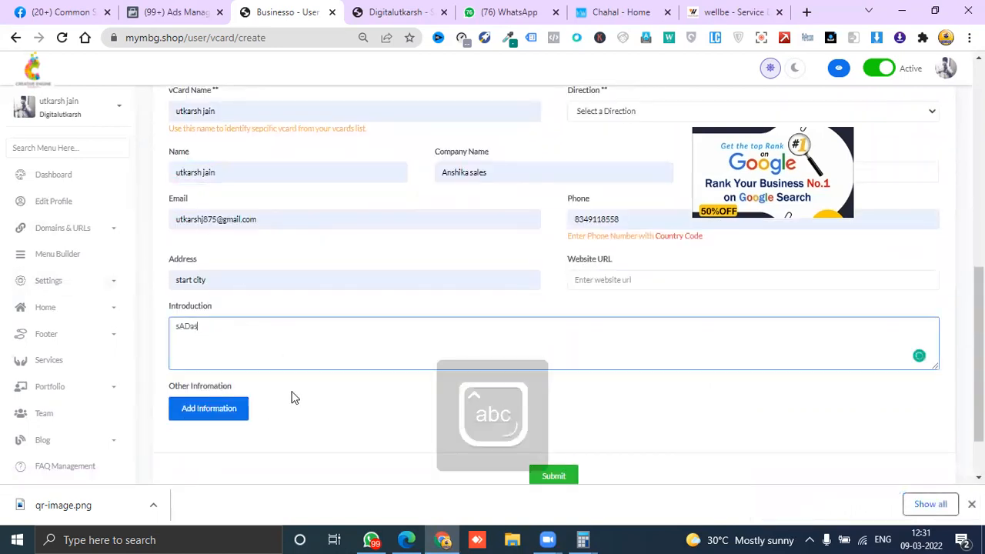
pyautogui.write('a')
pyautogui.press('capslock')
pyautogui.write('S')
# Add an additional information row to the vCard, browse its icons, mark it as a link and set its icon colour to 6CFF6E
pyautogui.click(215, 408)
pyautogui.scroll(-2, 217, 415)
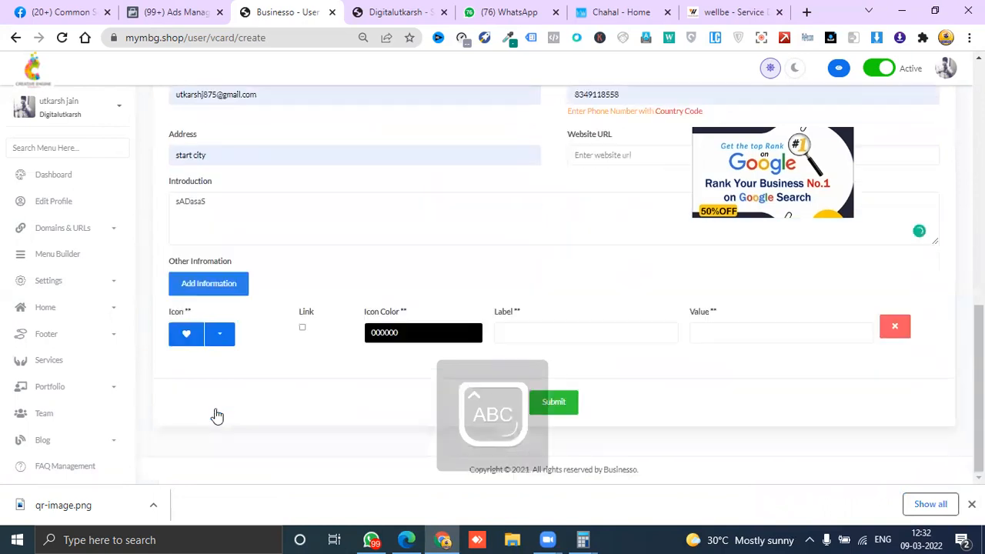
pyautogui.click(220, 335)
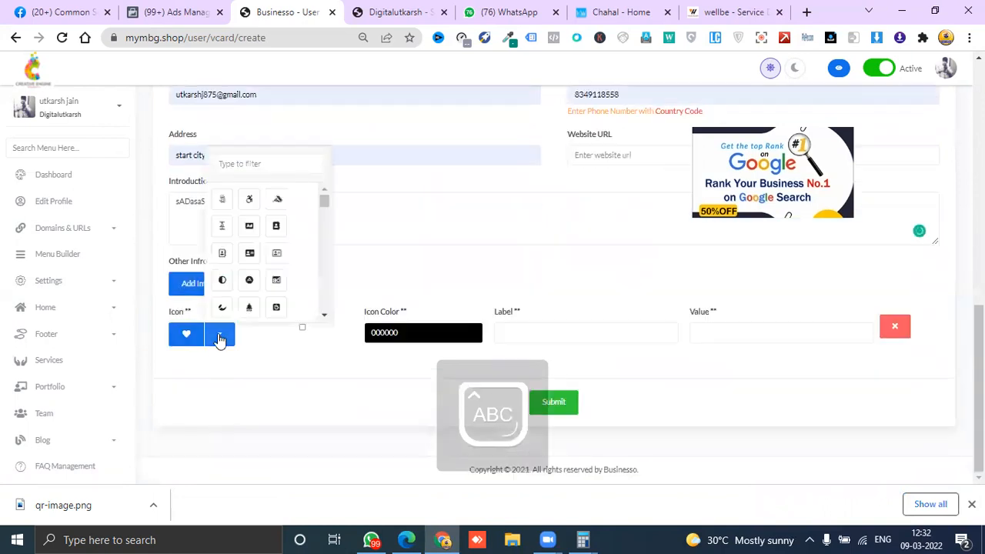
pyautogui.click(251, 243)
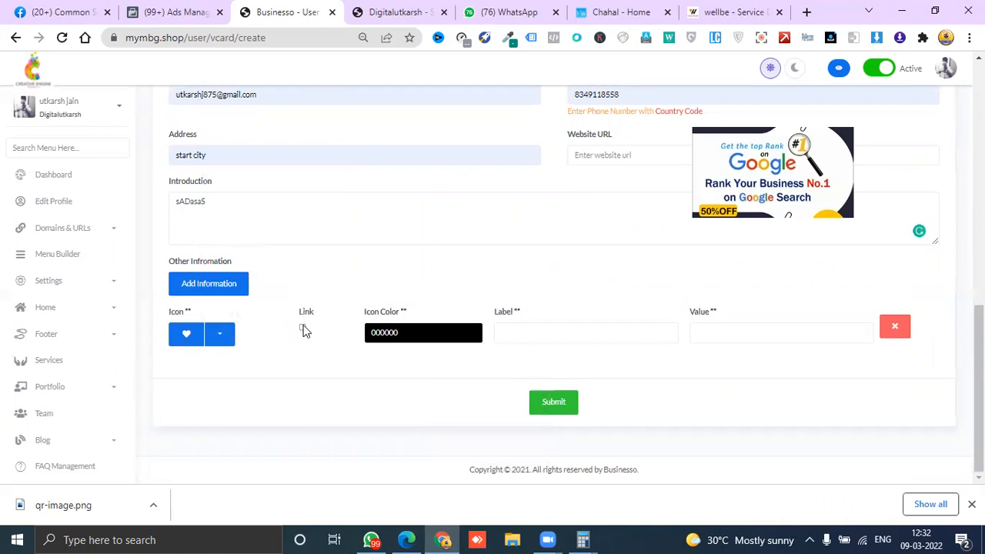
pyautogui.click(369, 331)
pyautogui.moveTo(398, 353); pyautogui.dragTo(403, 374)
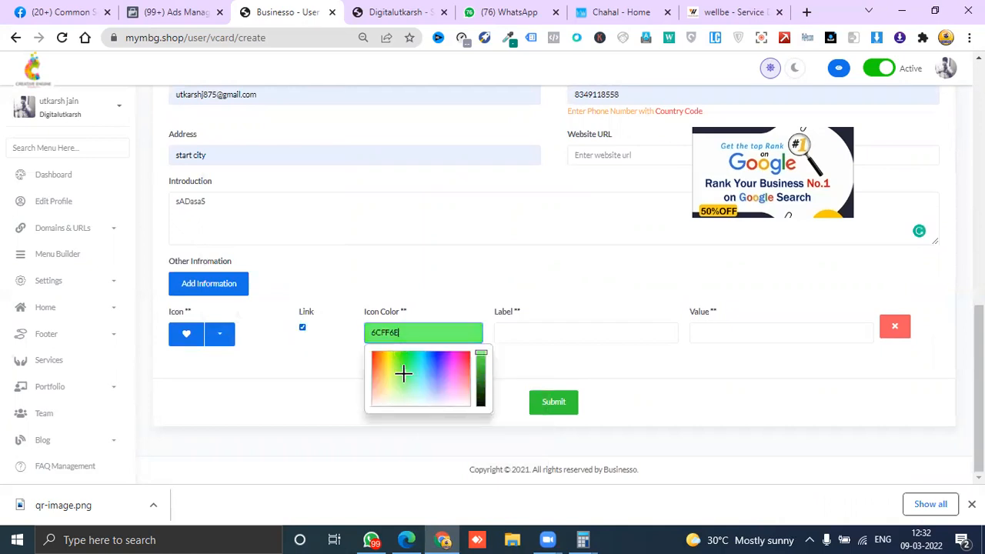
pyautogui.click(537, 353)
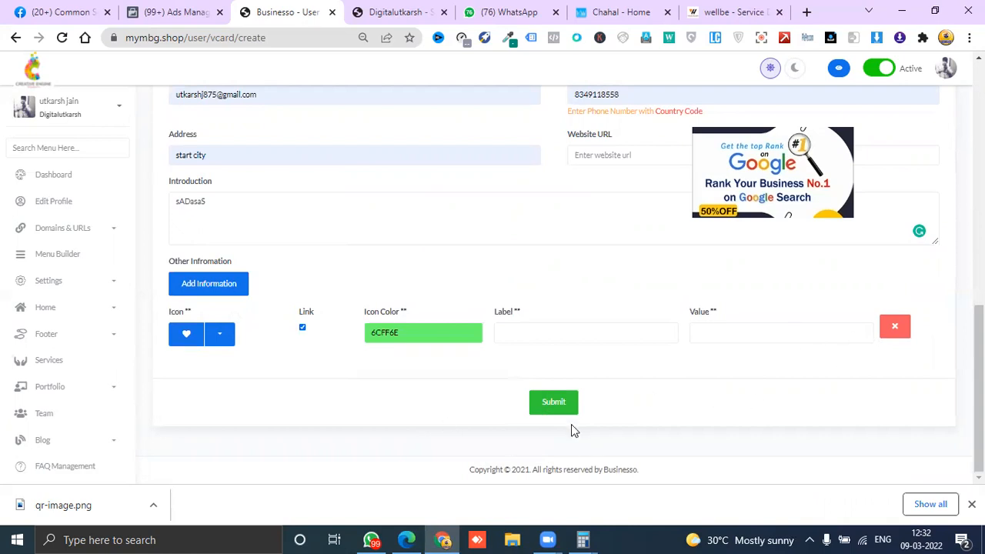
# Upload "WhatsApp Image 2022-03-08 at 12.10.35 PM" from Downloads as the vCard's profile image
pyautogui.scroll(6, 571, 428)
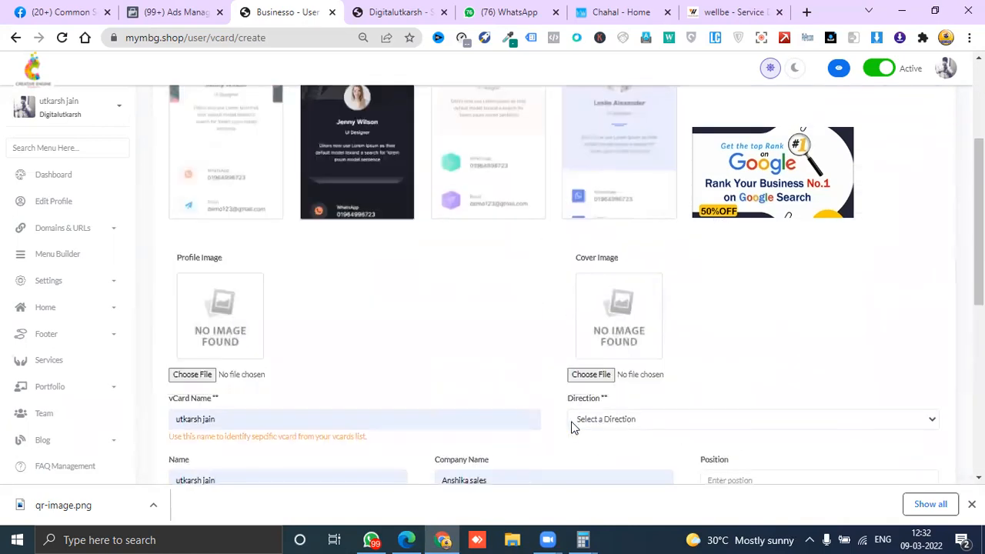
pyautogui.scroll(2, 571, 427)
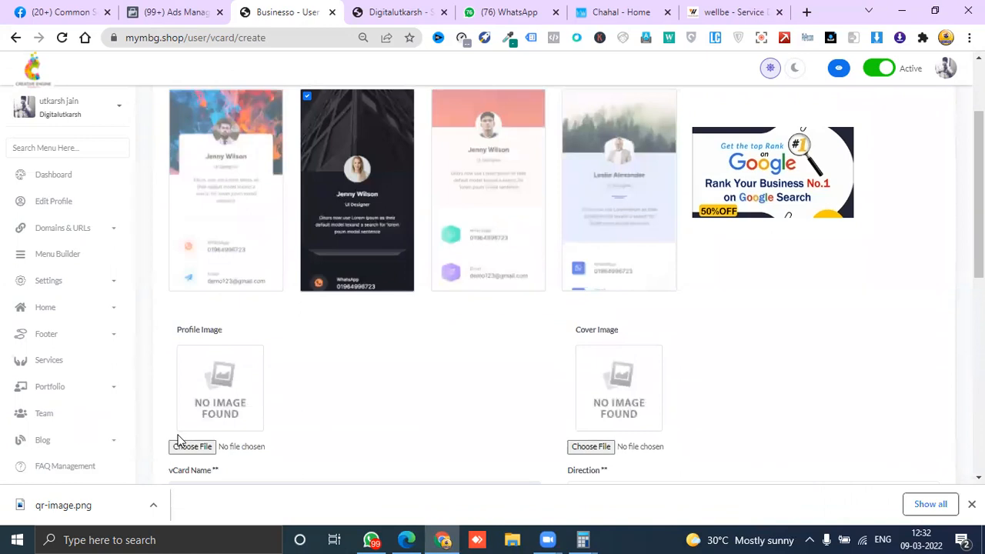
pyautogui.click(182, 448)
pyautogui.click(338, 231)
pyautogui.click(307, 360)
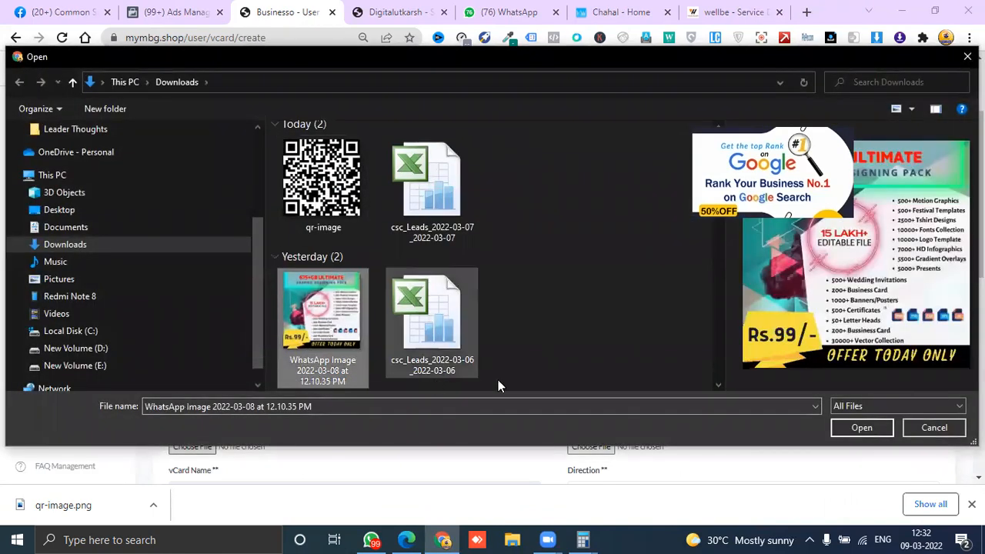
pyautogui.click(858, 427)
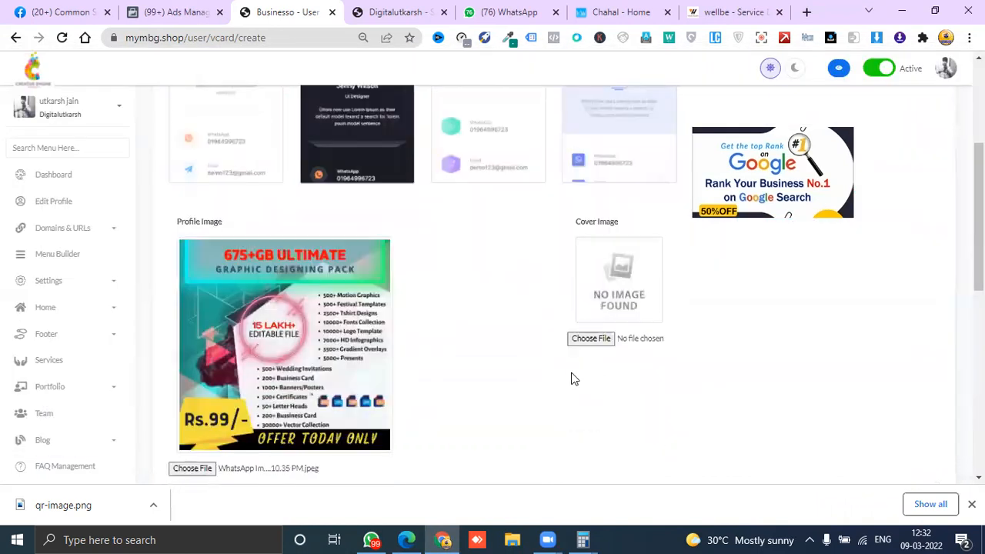
# Try to submit the vCard and remove the additional information row with the blank label and value
pyautogui.scroll(-6, 571, 378)
pyautogui.click(553, 402)
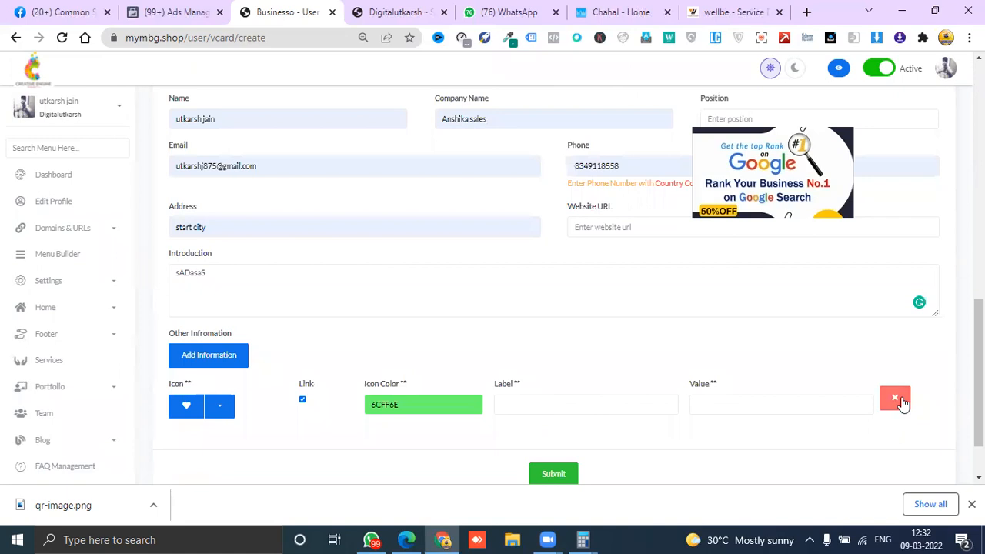
pyautogui.click(896, 400)
# Enter "Our Postive Reviews" as the vCard's website URL and prefix the phone number with country code 91
pyautogui.scroll(4, 621, 342)
pyautogui.click(582, 444)
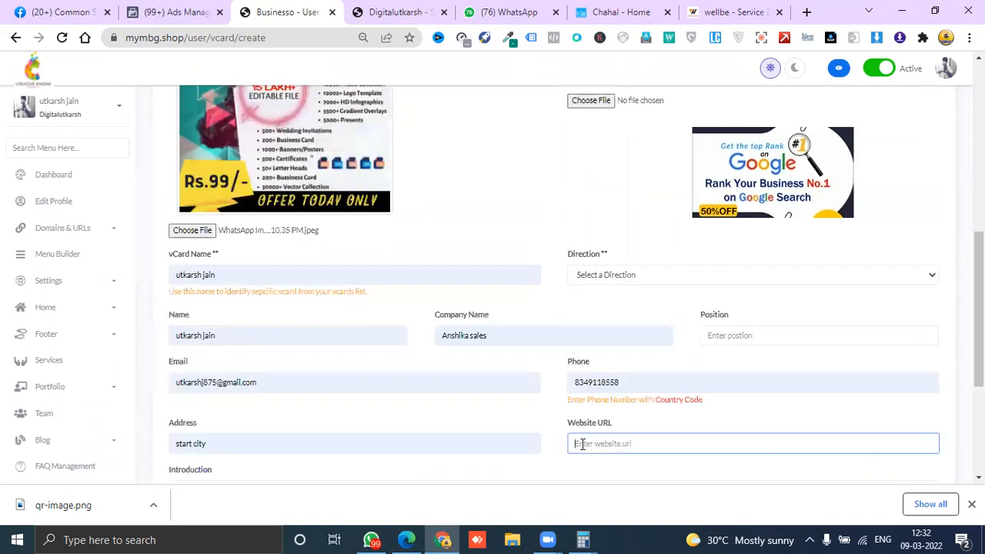
pyautogui.write('Our Postive Reviews')
pyautogui.click(572, 387)
pyautogui.write('91')
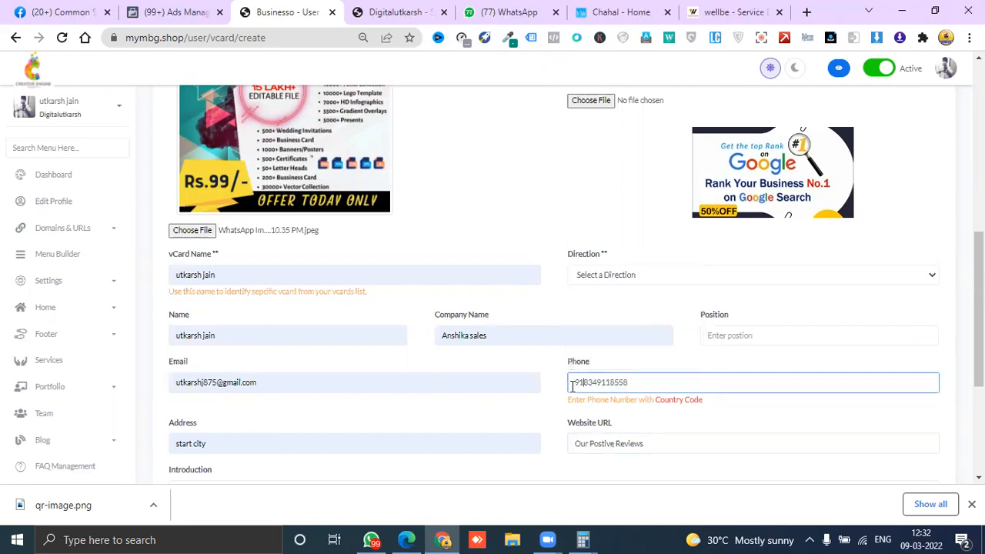
pyautogui.click(725, 331)
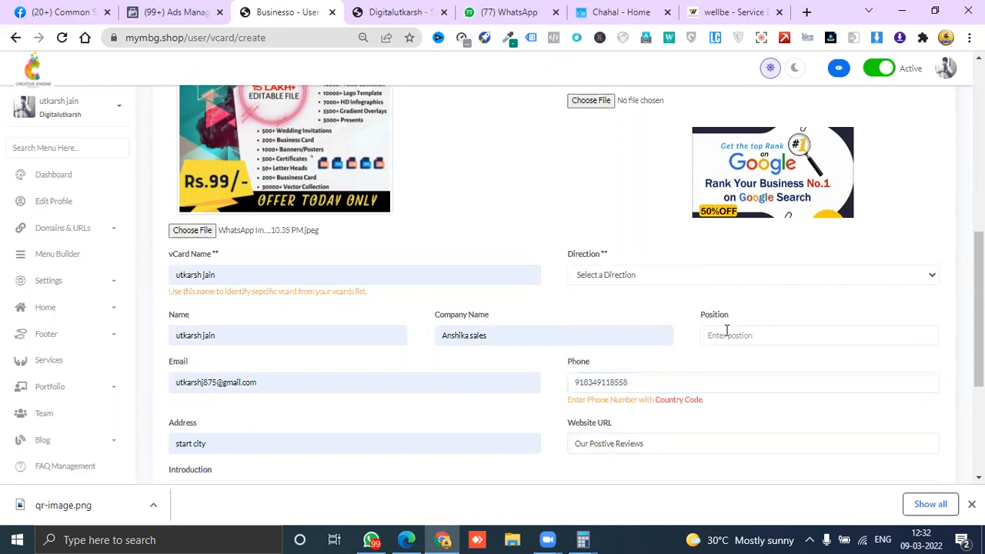
# Enter "MANGER" as the vCard's position, set its direction to LTR (Left to Right) and submit the vCard
pyautogui.write('MANGE')
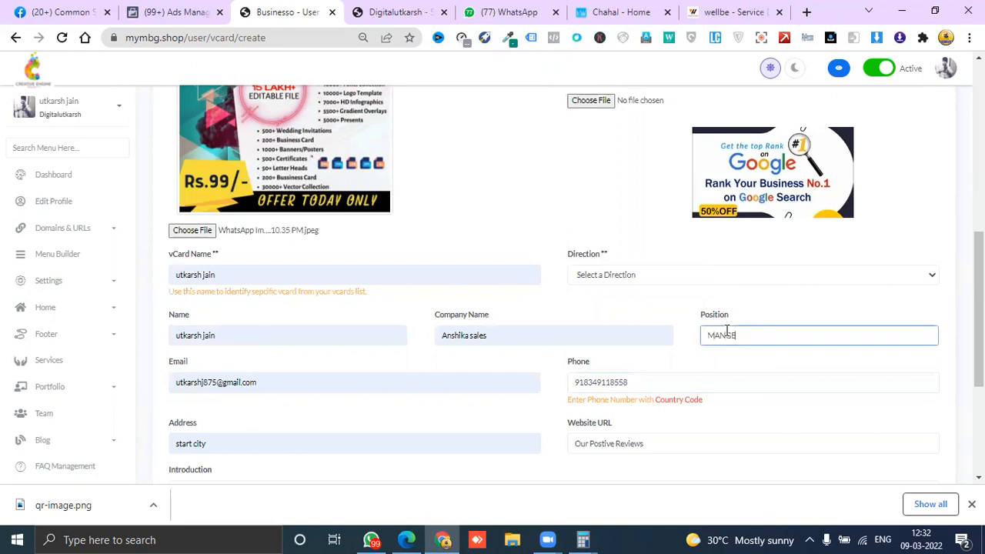
pyautogui.write('R')
pyautogui.click(652, 276)
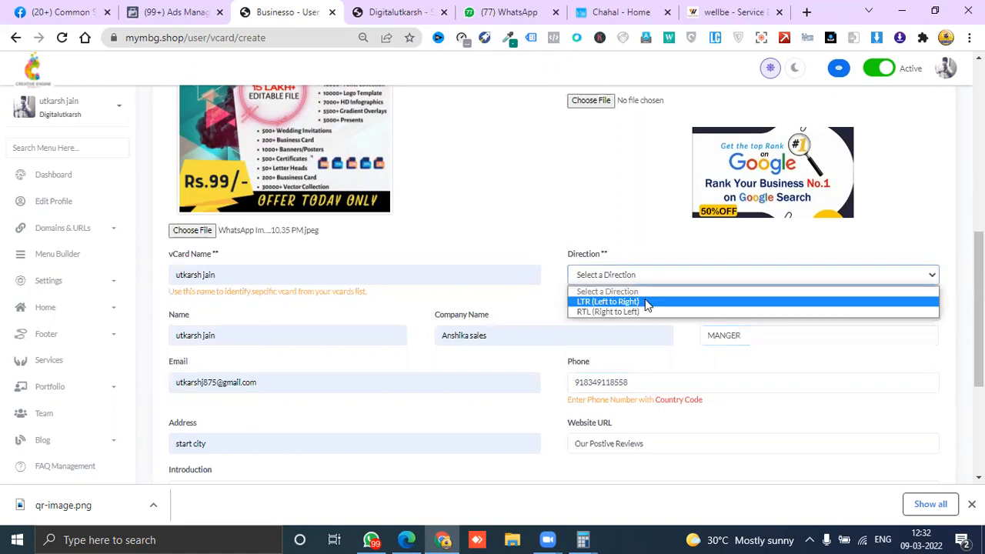
pyautogui.click(646, 302)
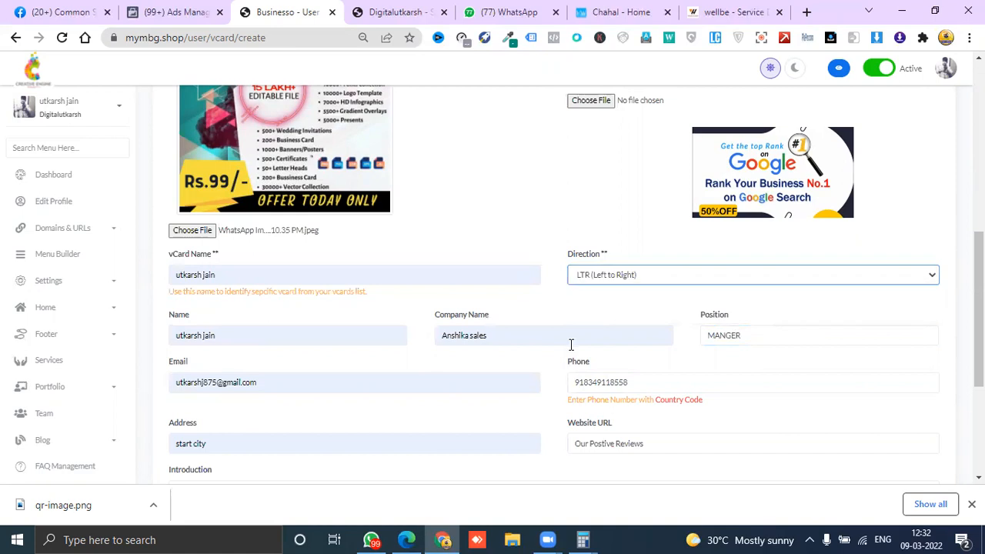
pyautogui.scroll(-3, 570, 346)
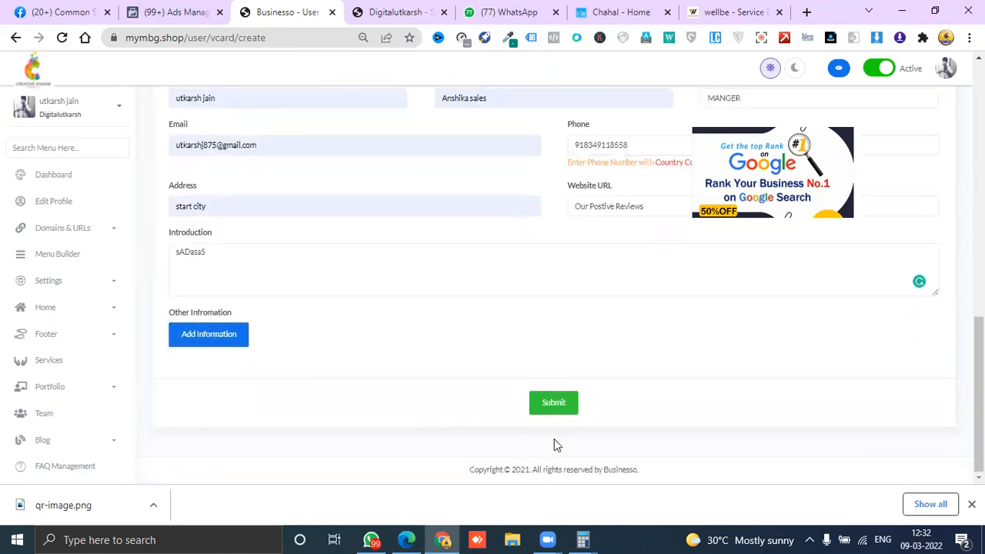
pyautogui.click(551, 419)
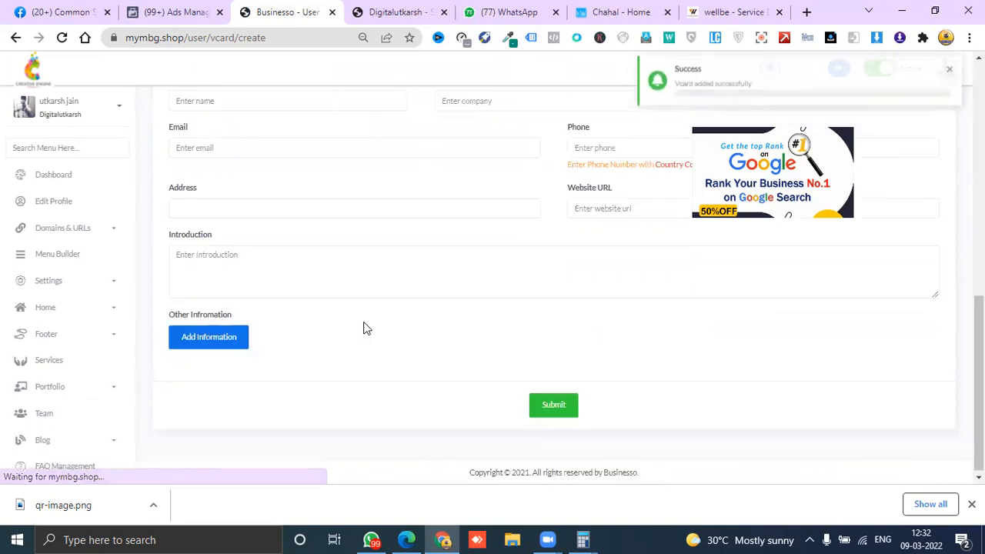
# Open the newly added vCard's public page from the vCards list and review it from the profile header to the enquiry form
pyautogui.scroll(10, 421, 320)
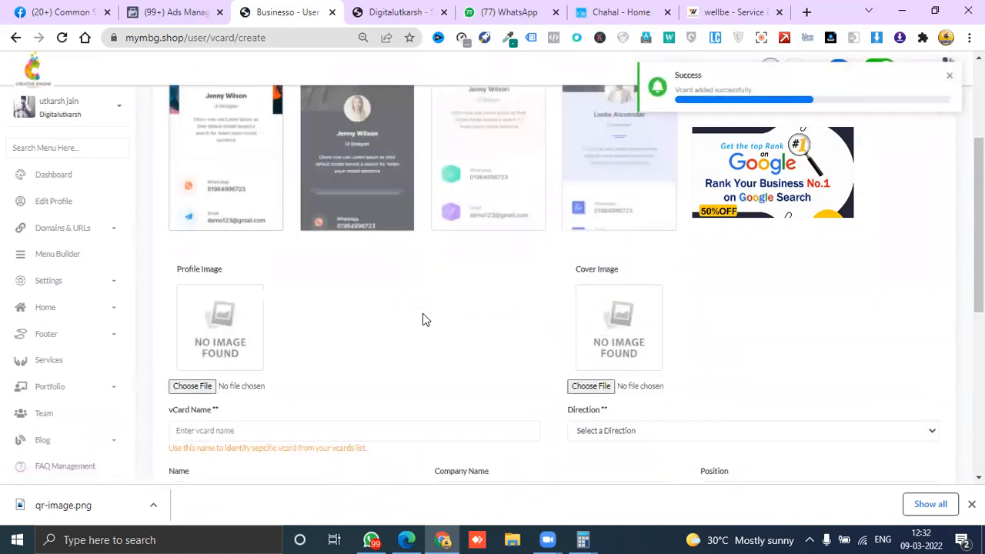
pyautogui.scroll(-2, 422, 320)
pyautogui.scroll(-4, 73, 409)
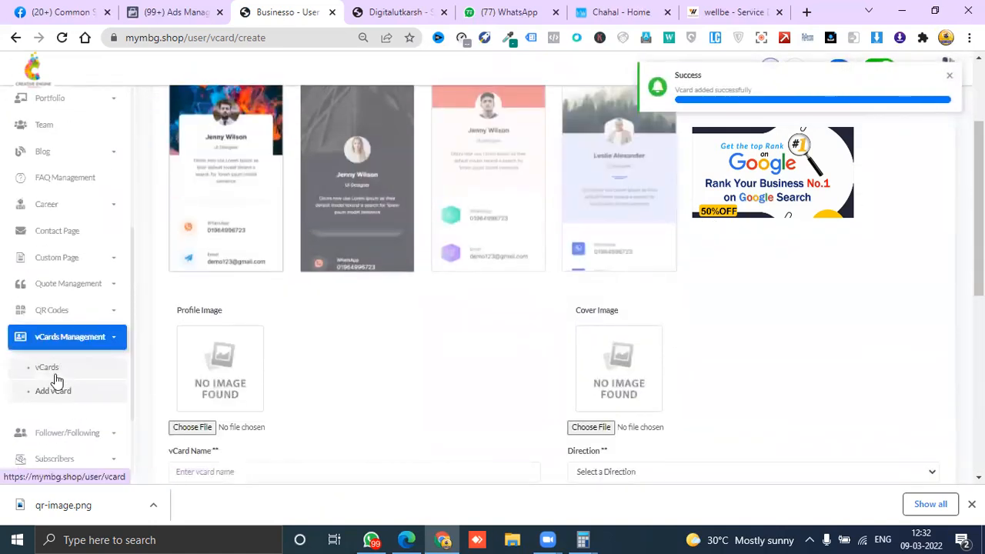
pyautogui.click(62, 374)
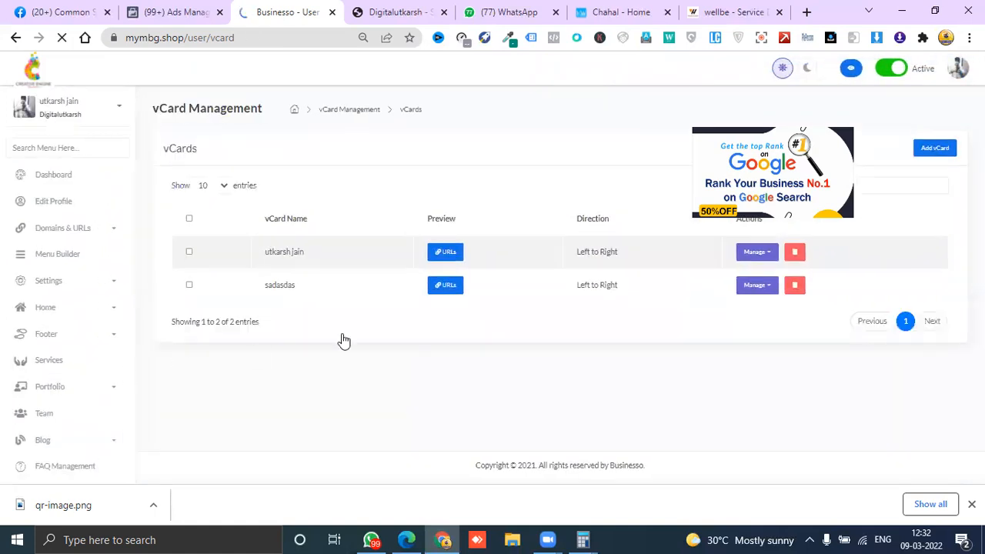
pyautogui.click(447, 252)
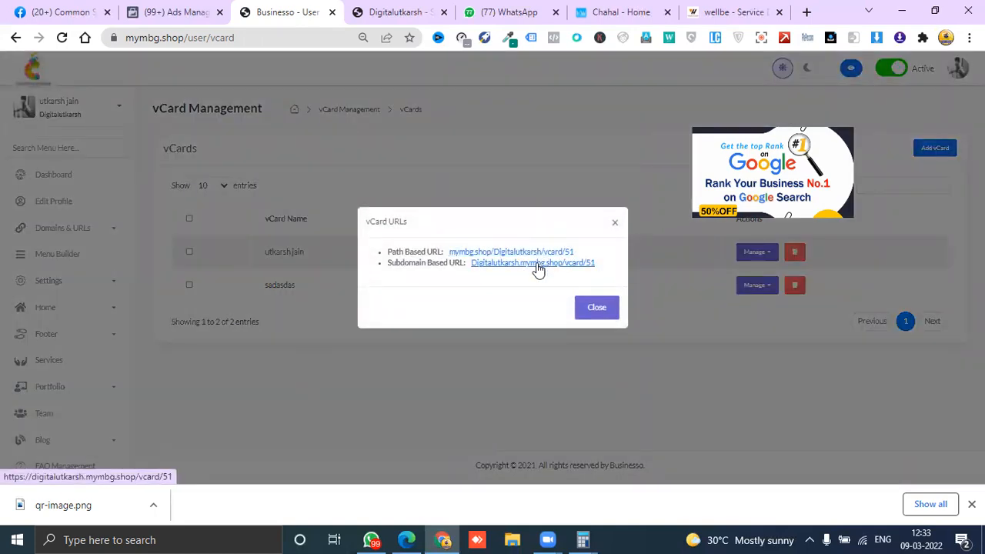
pyautogui.doubleClick(532, 263)
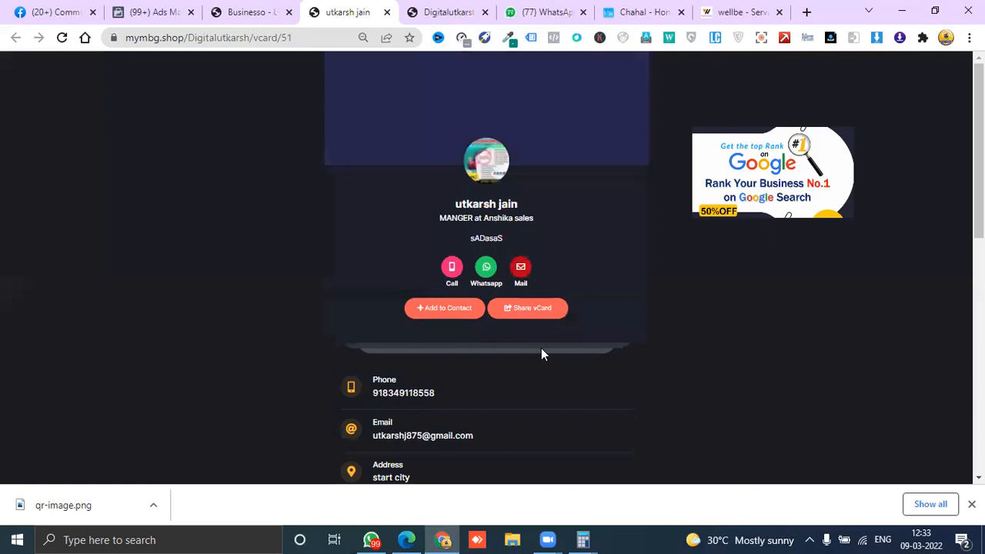
pyautogui.scroll(-1, 535, 323)
pyautogui.scroll(1, 523, 292)
pyautogui.scroll(-6, 450, 358)
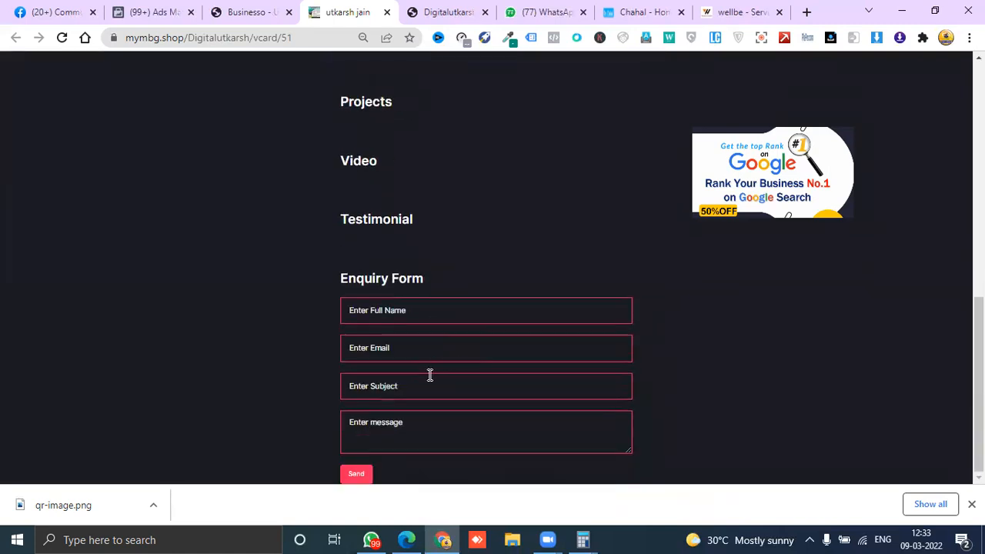
pyautogui.scroll(4, 428, 377)
pyautogui.scroll(2, 428, 385)
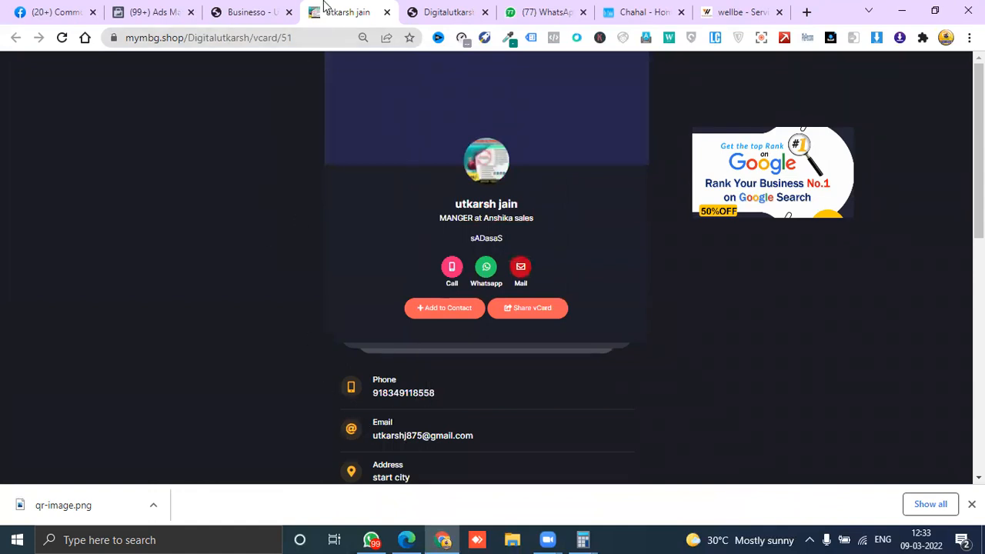
# Return to vCard management, close the vCard URLs dialog, and open the dashboard to review its summary cards and side menu
pyautogui.click(248, 11)
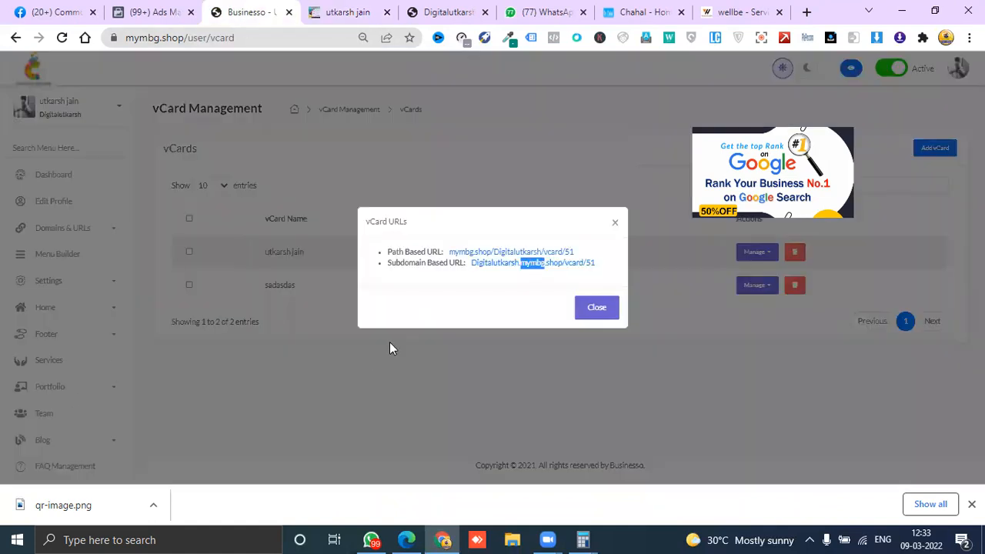
pyautogui.click(616, 224)
pyautogui.scroll(-5, 74, 374)
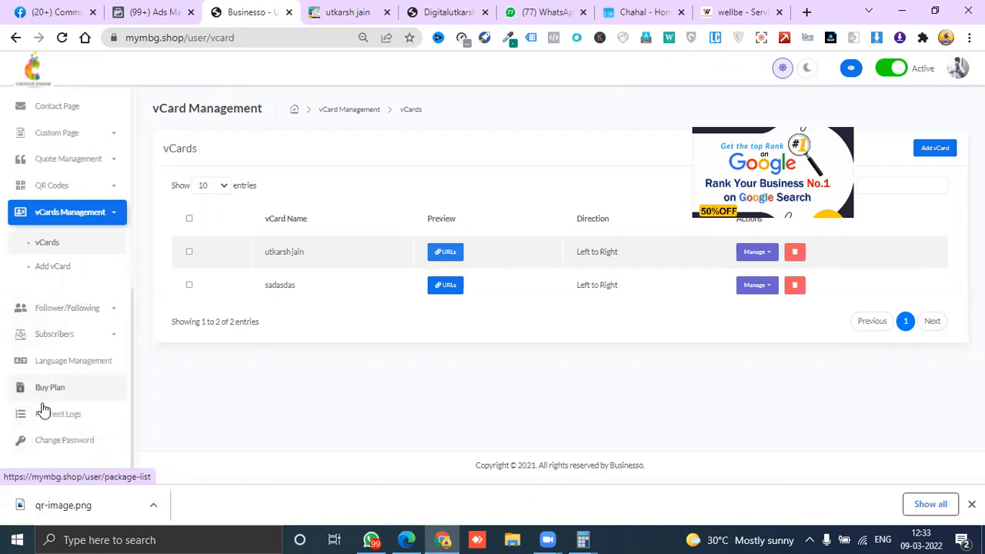
pyautogui.scroll(5, 81, 400)
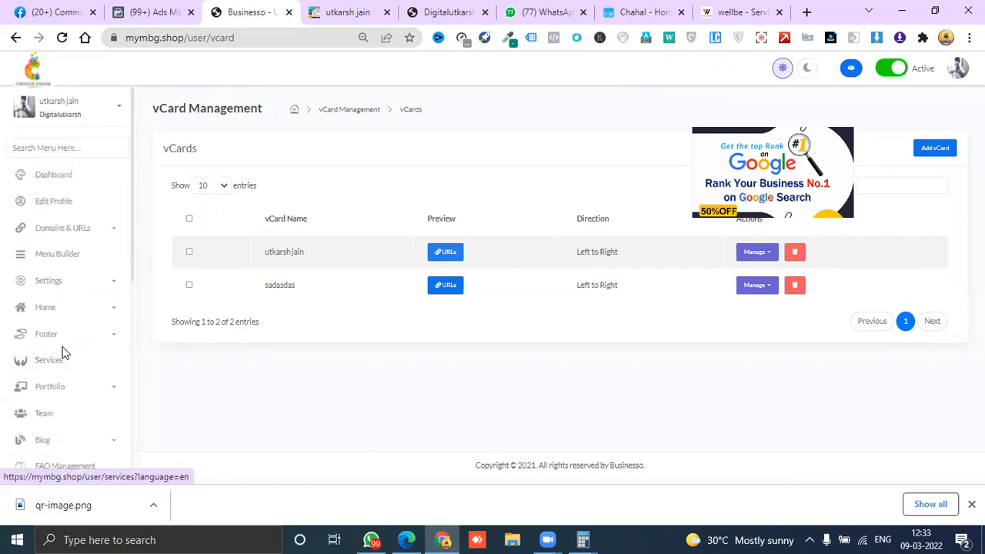
pyautogui.click(54, 176)
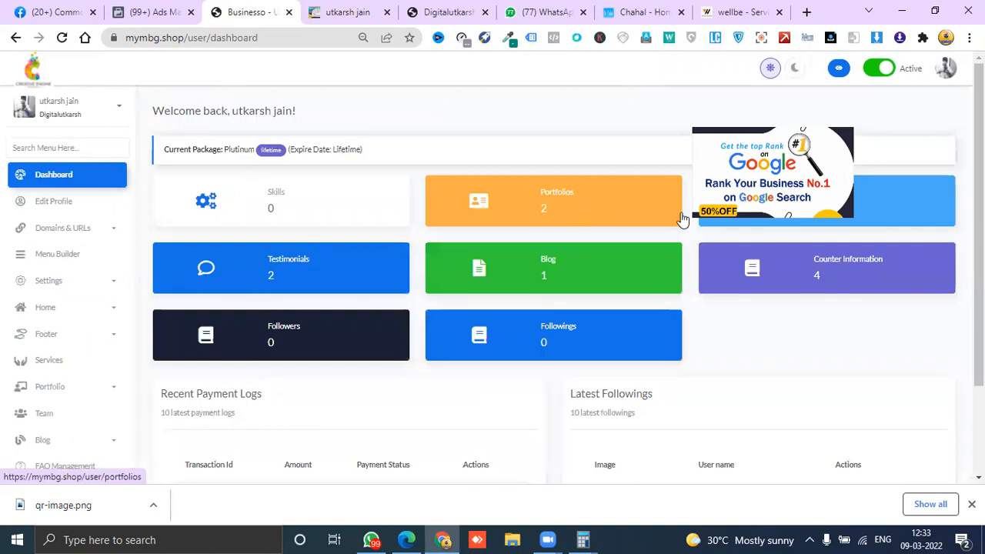
pyautogui.scroll(-2, 665, 387)
pyautogui.scroll(2, 671, 387)
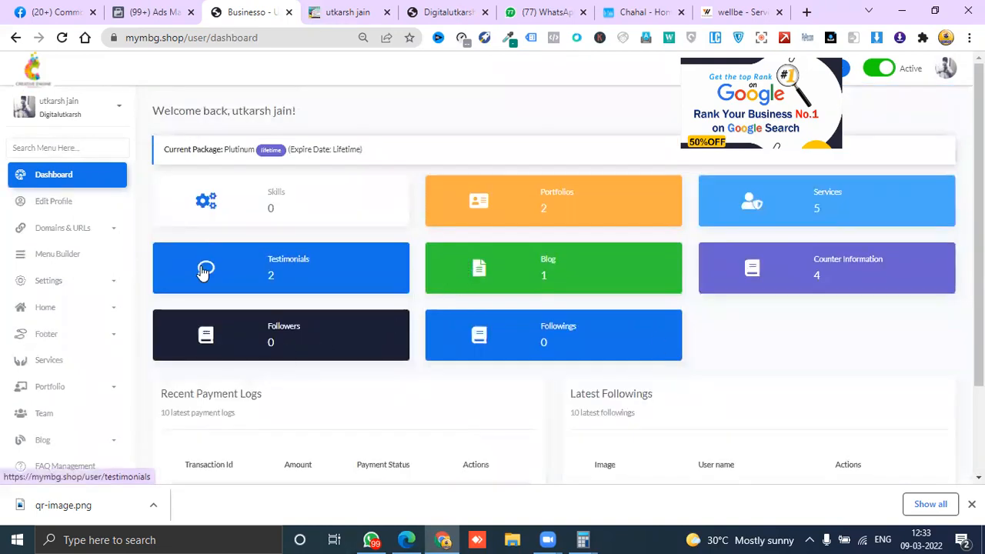
pyautogui.scroll(-1, 6, 332)
pyautogui.scroll(-4, 38, 339)
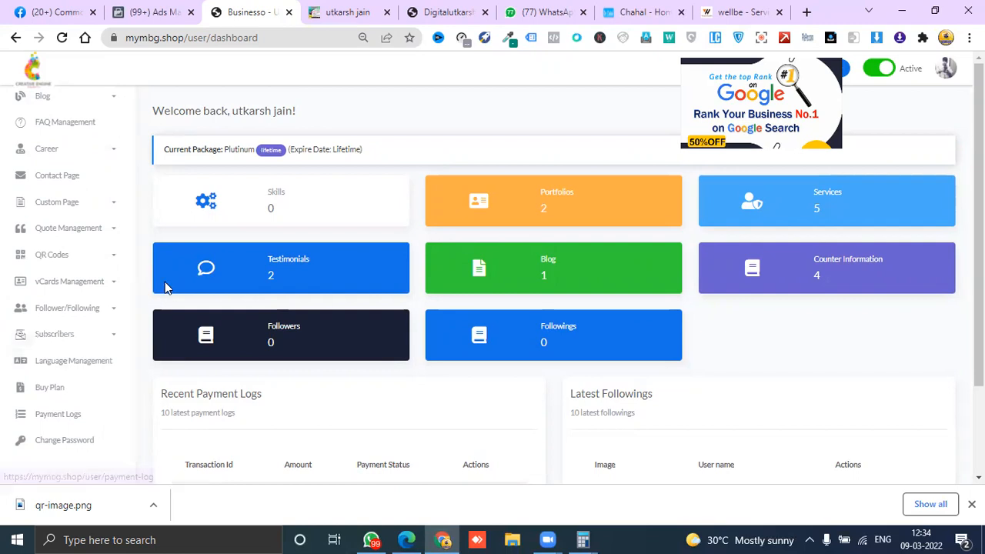
pyautogui.scroll(-1, 431, 243)
pyautogui.scroll(1, 569, 200)
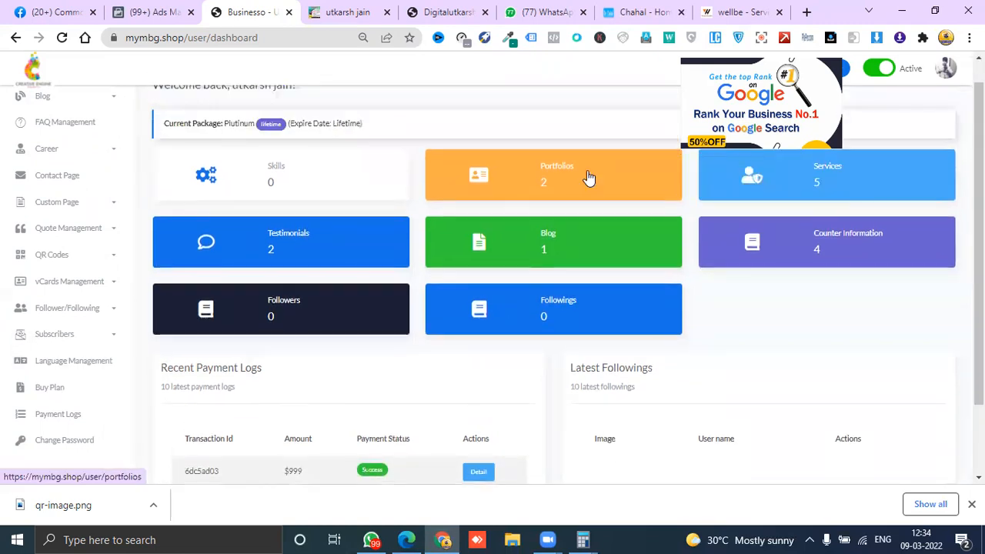